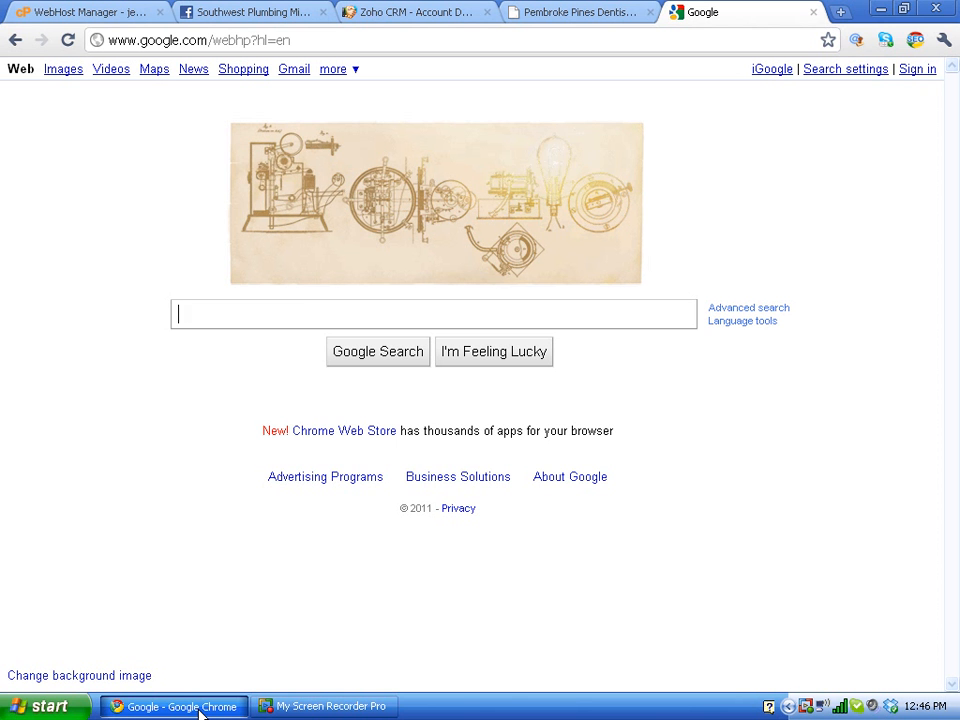
Step: Search Google for 'pembroke pines dentist', correcting a typo in the query
{"action": "type", "text": "pembroke pines ey"}
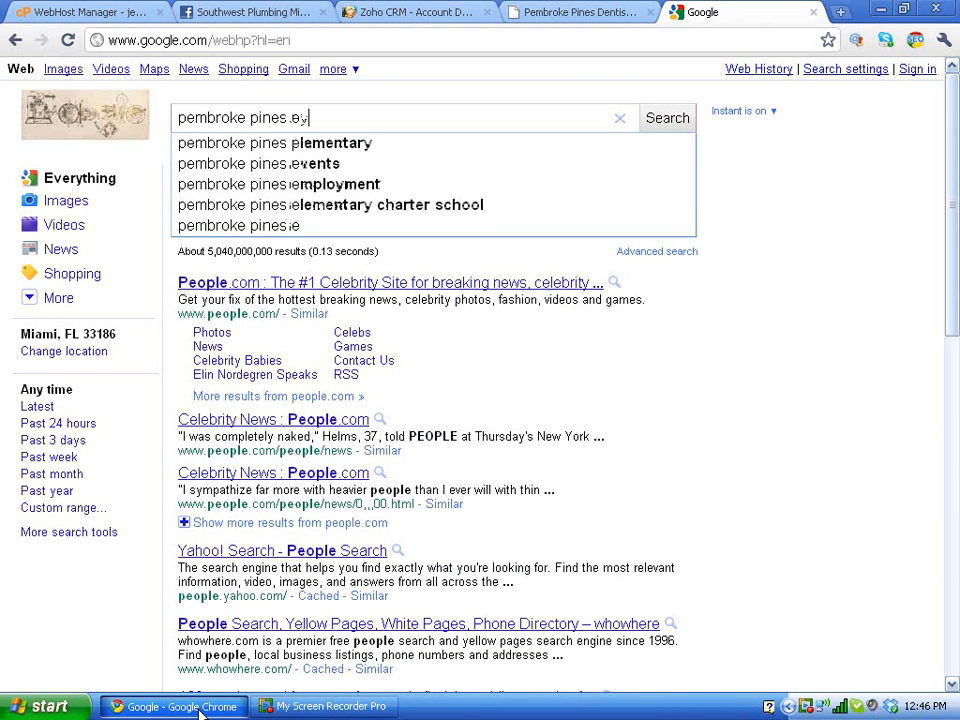
{"action": "key", "text": "BackSpace"}
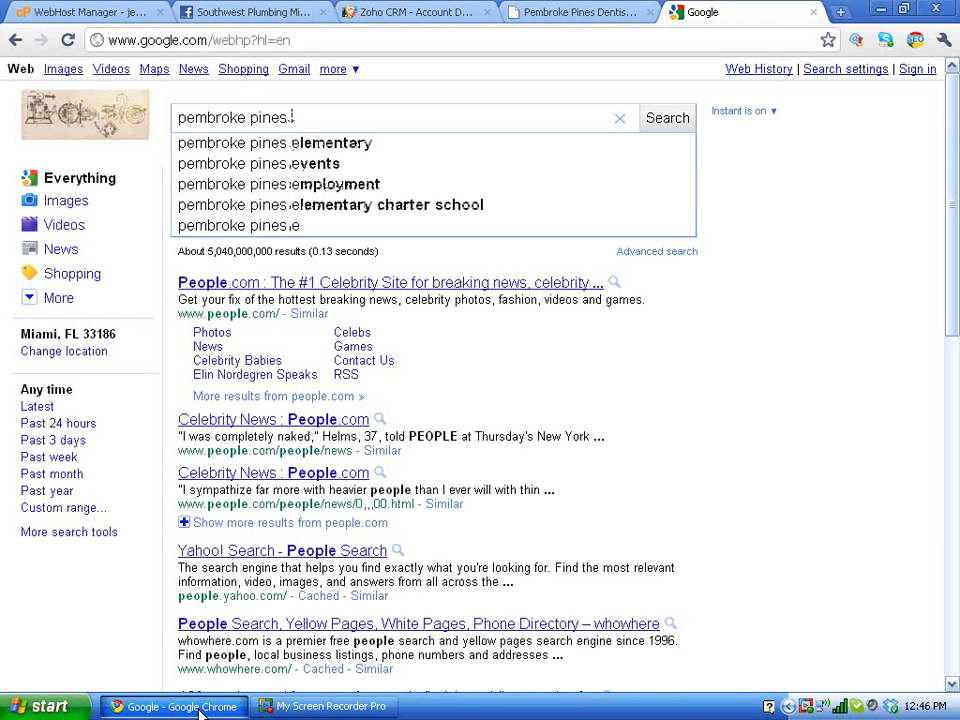
{"action": "type", "text": "dentist"}
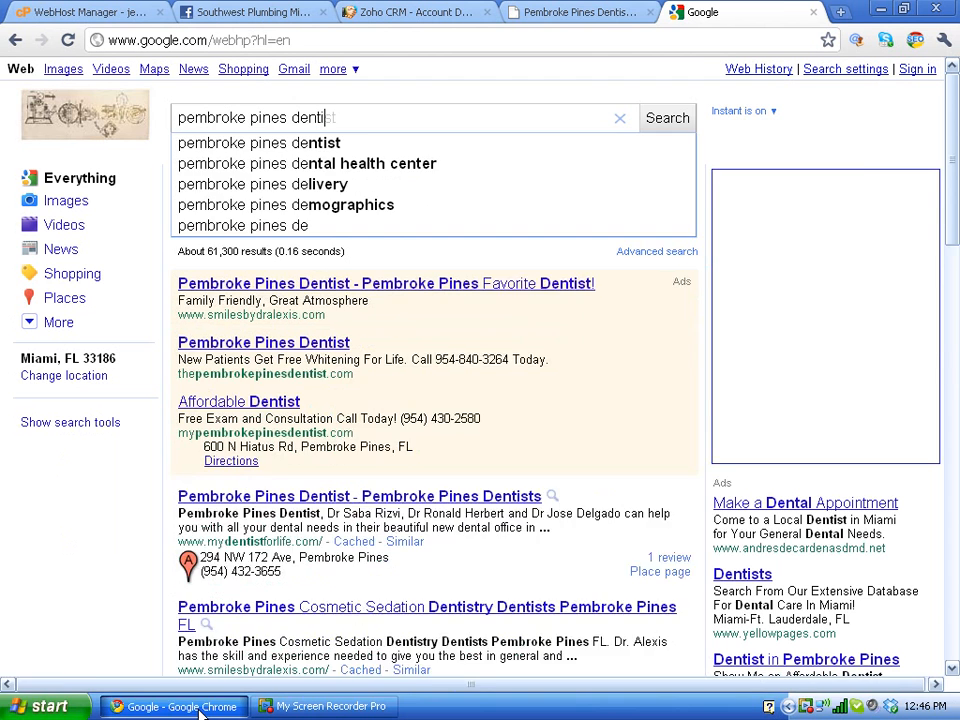
{"action": "key", "text": "Return"}
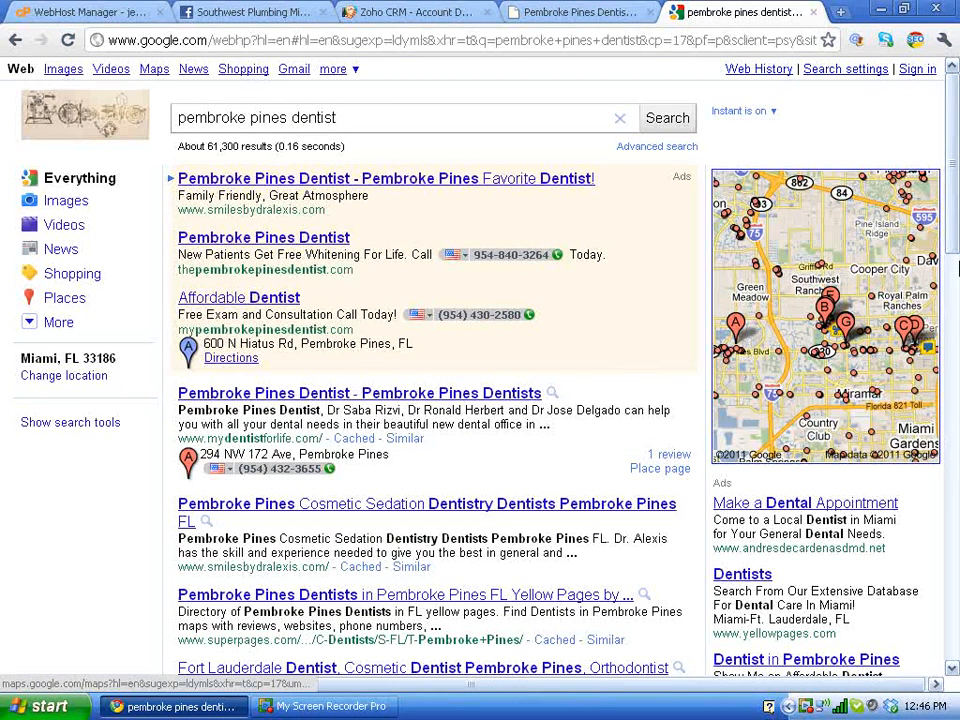
Step: Scroll through the dentist results, then open the place page for the 294 NW 172 Ave dentist
{"action": "mouse_move", "coordinate": [953, 253]}
{"action": "left_mouse_down"}
{"action": "mouse_move", "coordinate": [953, 504]}
{"action": "mouse_move", "coordinate": [953, 253]}
{"action": "left_mouse_up"}
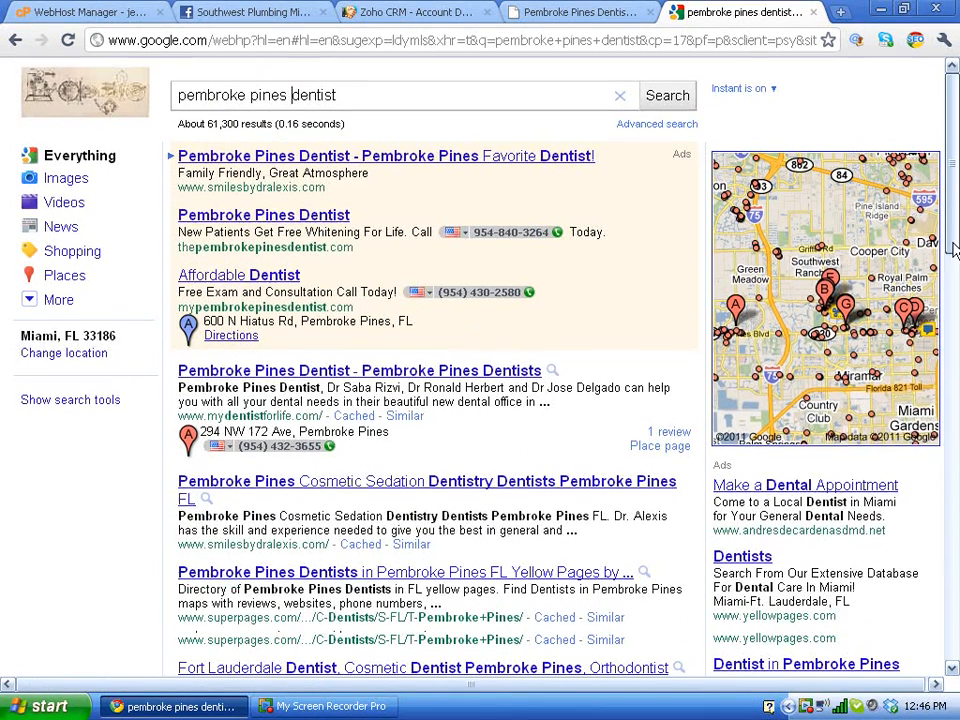
{"action": "left_click_drag", "start_coordinate": [953, 243], "coordinate": [953, 388]}
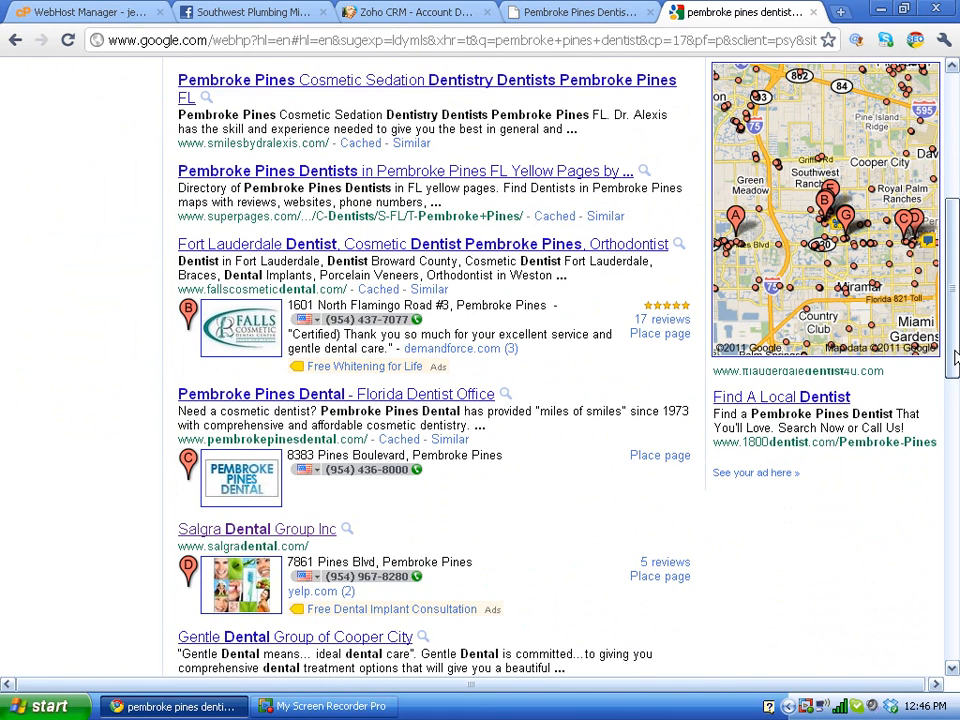
{"action": "left_click_drag", "start_coordinate": [955, 357], "coordinate": [953, 140]}
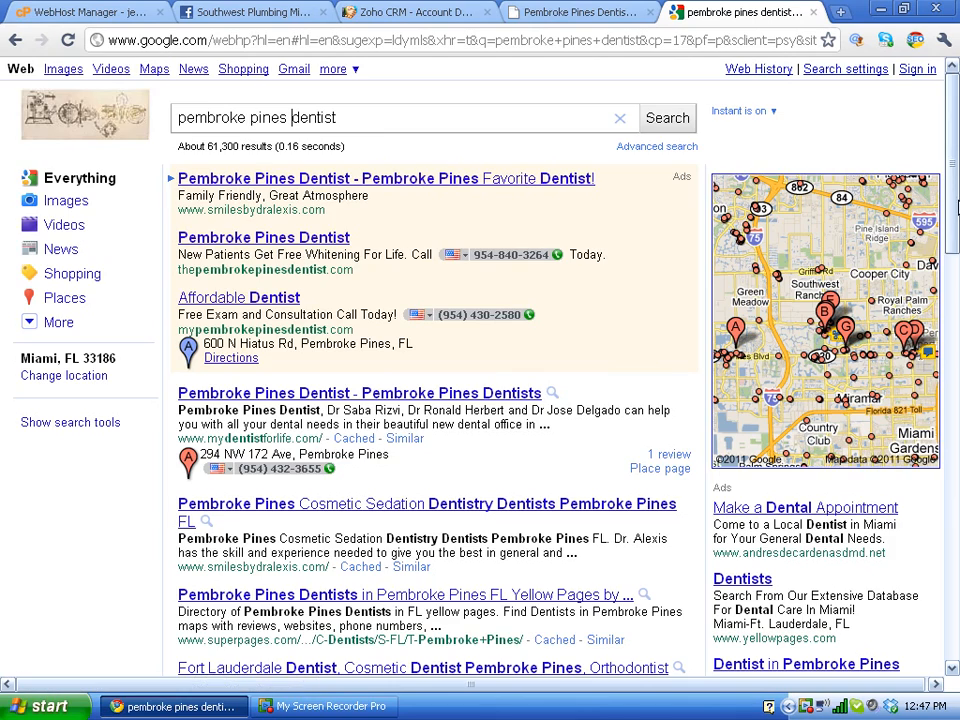
{"action": "left_click_drag", "start_coordinate": [957, 205], "coordinate": [949, 557]}
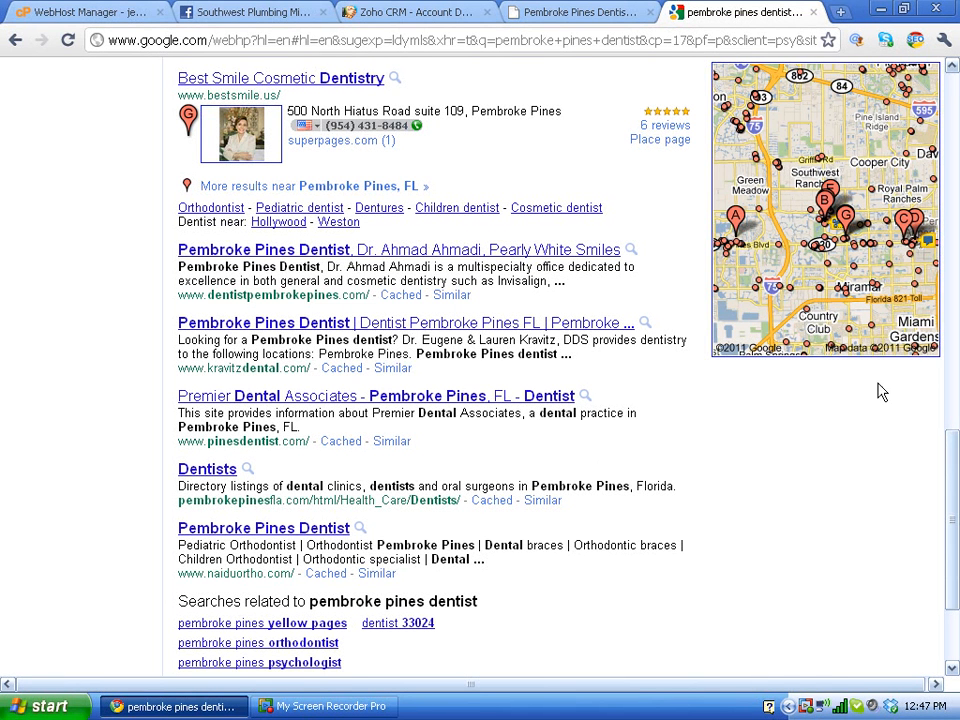
{"action": "left_click_drag", "start_coordinate": [954, 480], "coordinate": [936, 388]}
{"action": "scroll", "coordinate": [929, 357], "scroll_direction": "up", "scroll_amount": 10}
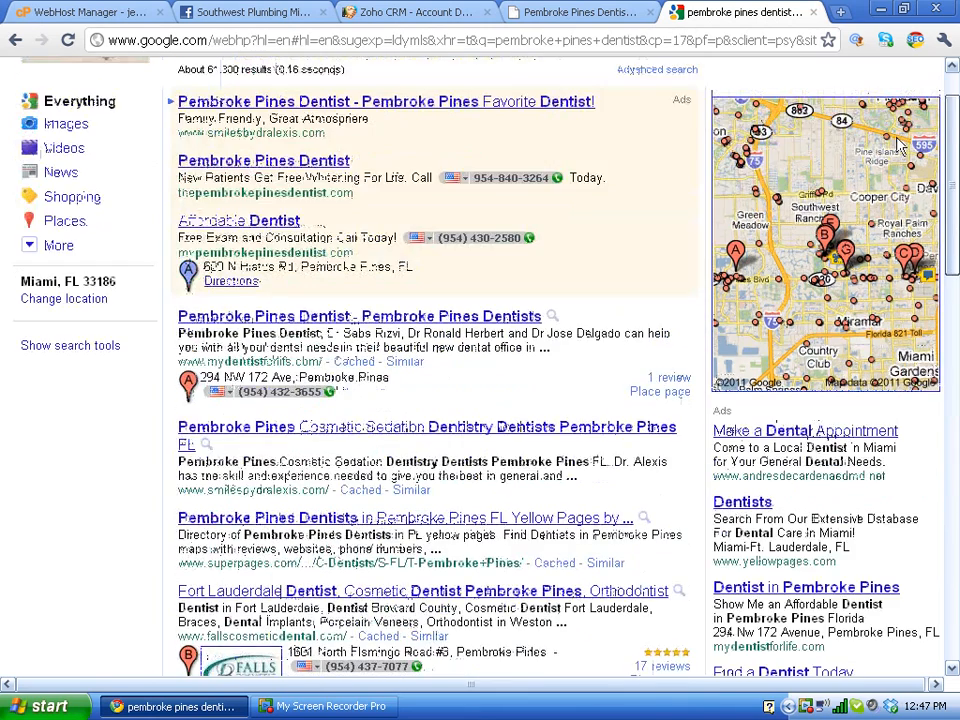
{"action": "scroll", "coordinate": [893, 130], "scroll_direction": "up", "scroll_amount": 2}
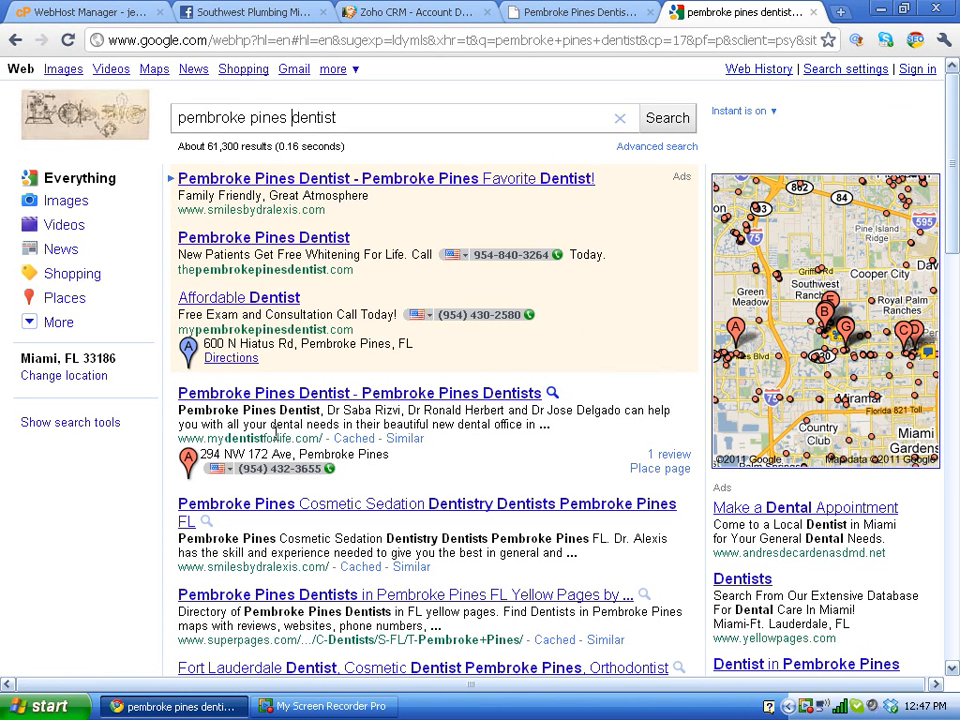
{"action": "left_click", "coordinate": [662, 470]}
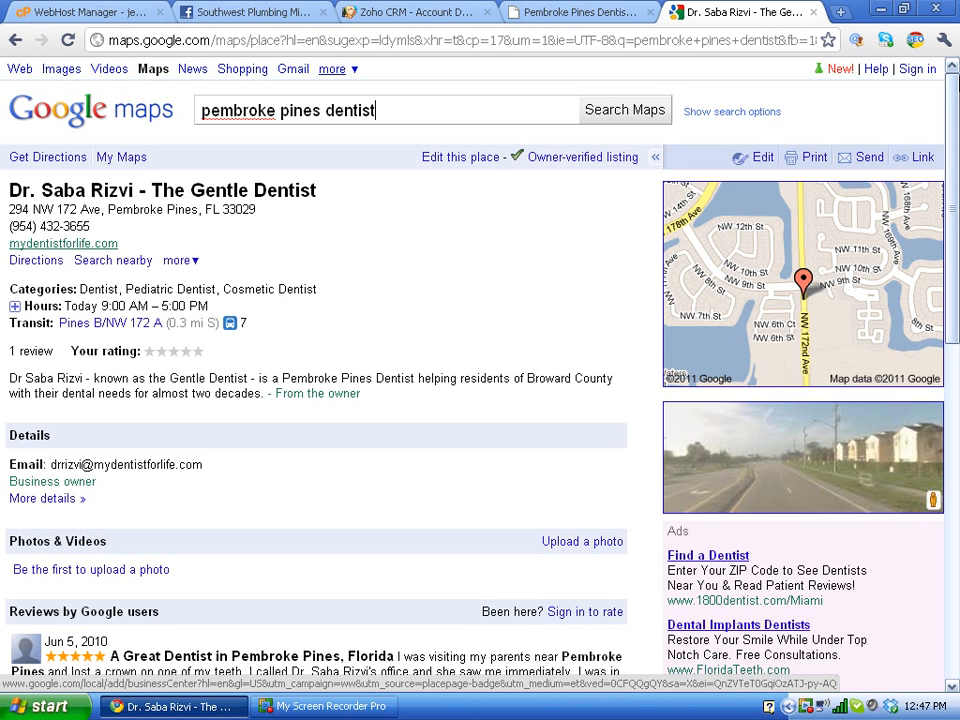
{"action": "left_click_drag", "start_coordinate": [953, 150], "coordinate": [918, 152]}
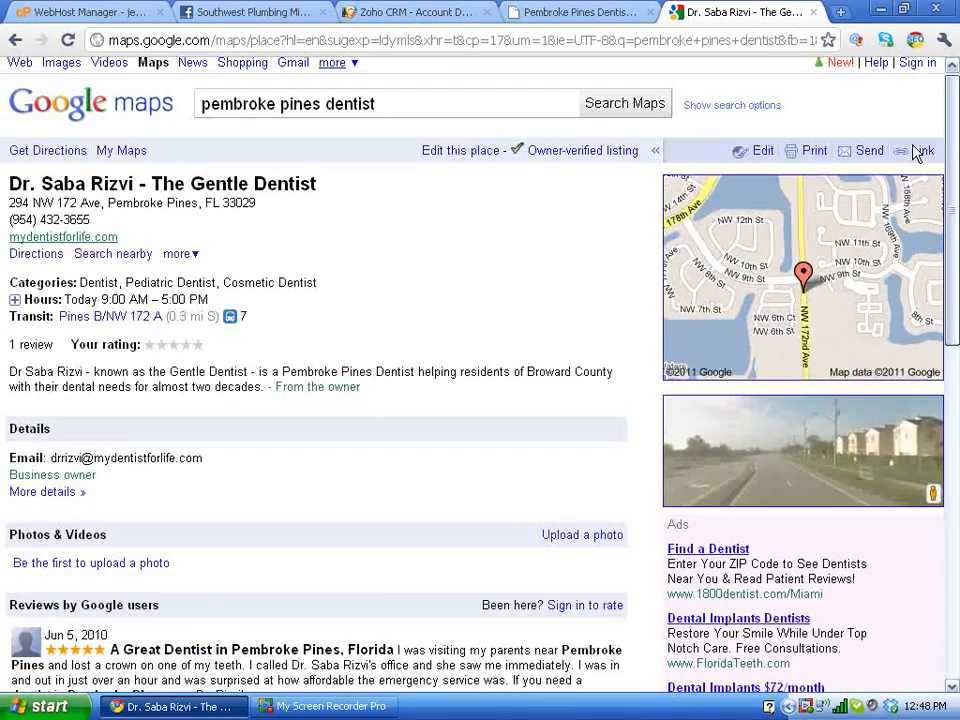
{"action": "mouse_move", "coordinate": [918, 152]}
{"action": "left_mouse_down"}
{"action": "mouse_move", "coordinate": [918, 232]}
{"action": "mouse_move", "coordinate": [921, 167]}
{"action": "mouse_move", "coordinate": [910, 160]}
{"action": "left_mouse_up"}
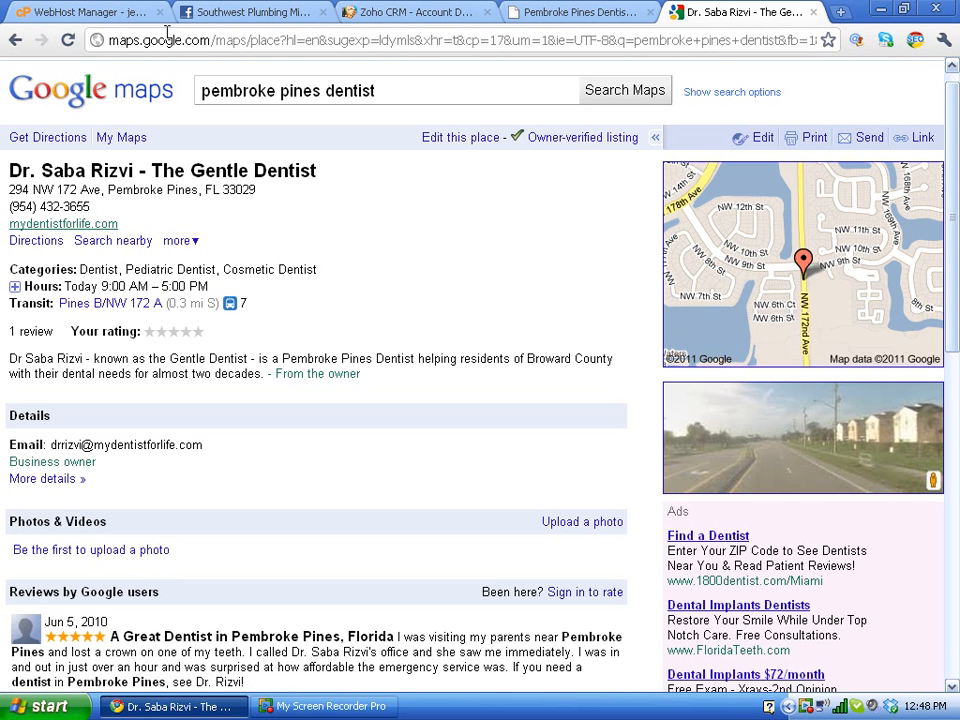
{"action": "left_click", "coordinate": [17, 41]}
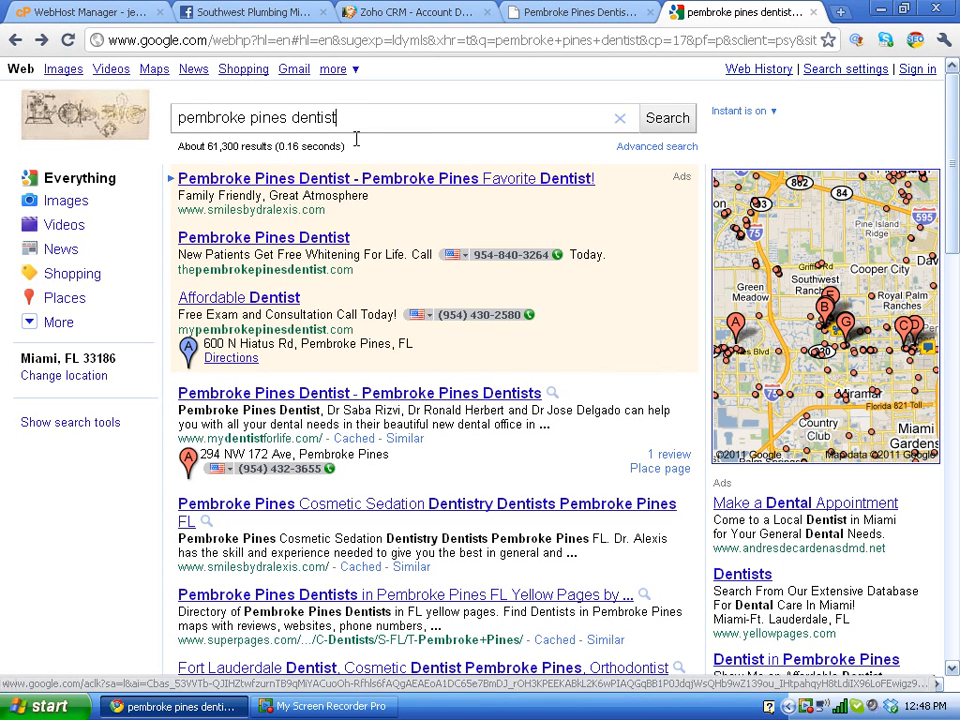
Step: Search for 'west pines dental', view the practice's website, then return to the results
{"action": "left_click_drag", "start_coordinate": [356, 128], "coordinate": [172, 108]}
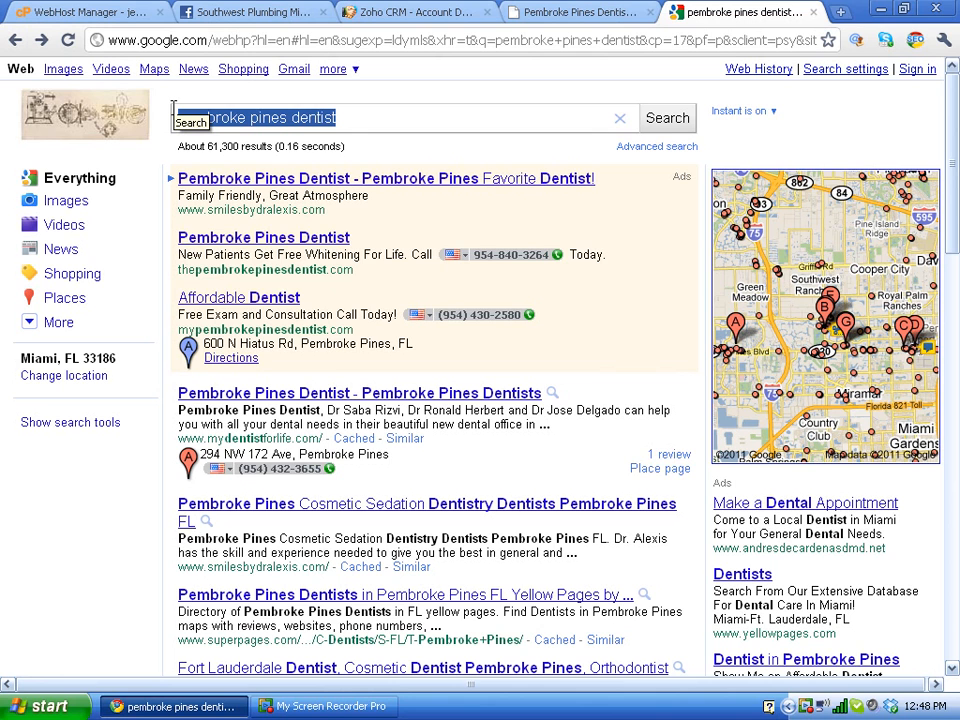
{"action": "type", "text": "west p"}
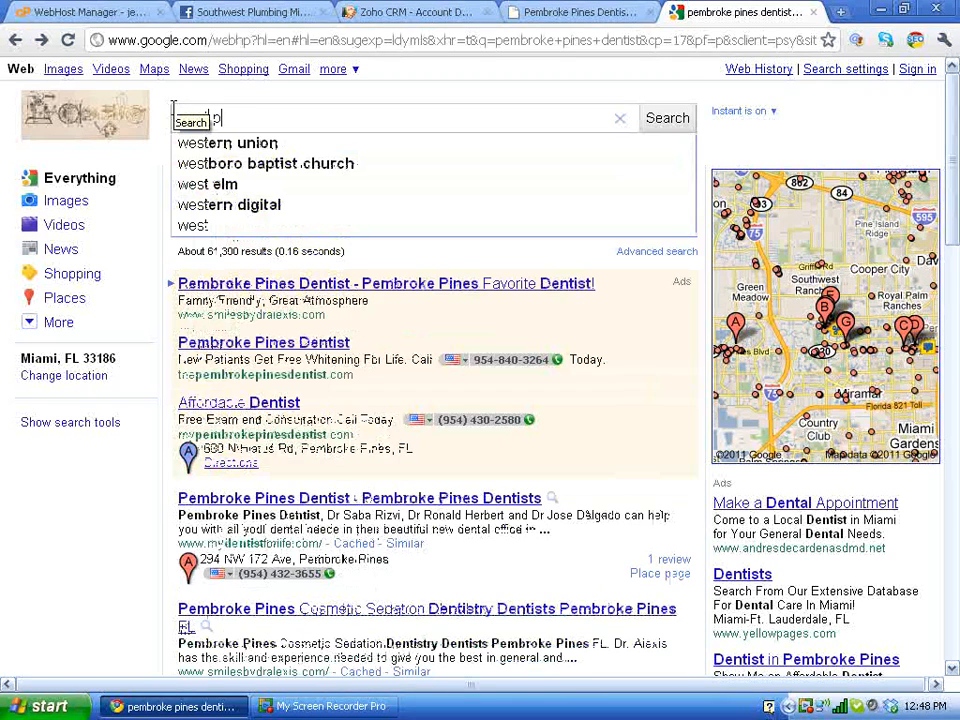
{"action": "type", "text": "ines dental"}
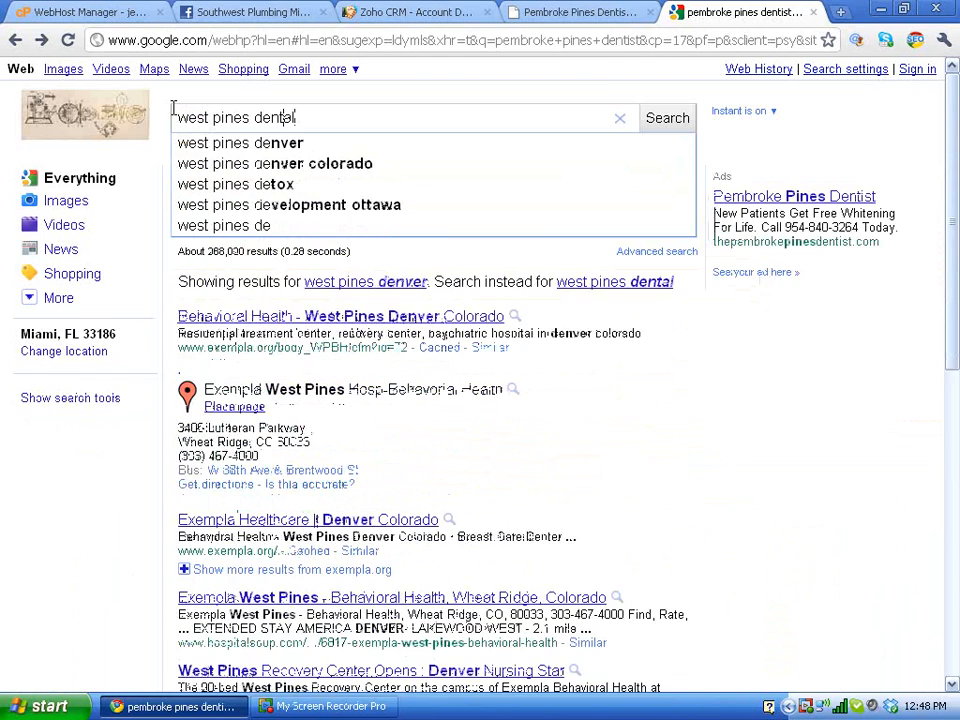
{"action": "key", "text": "Return"}
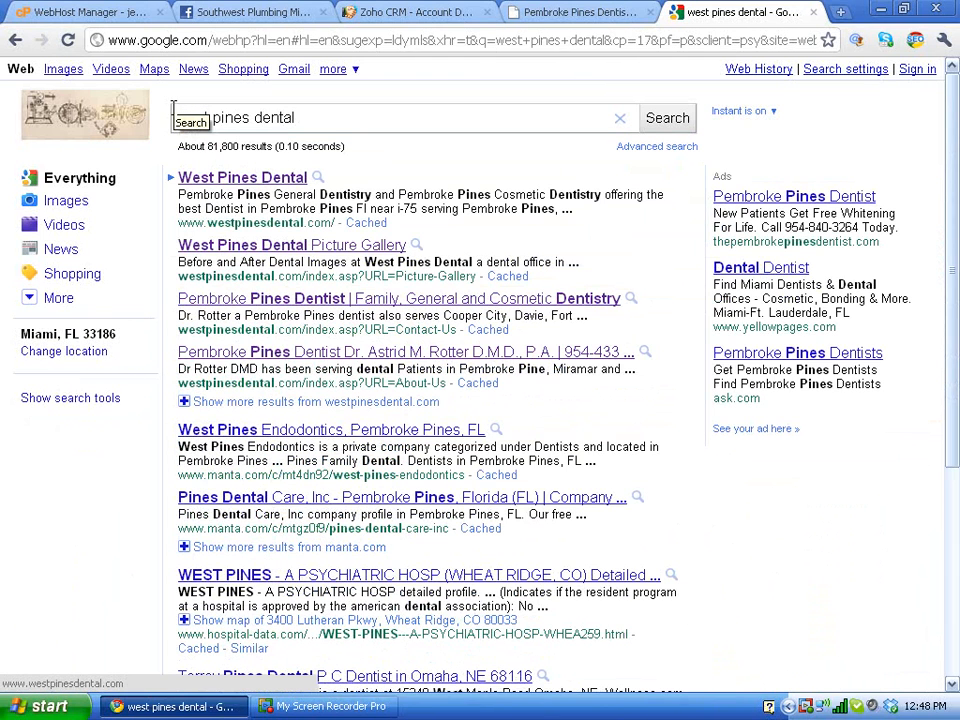
{"action": "left_click", "coordinate": [205, 177]}
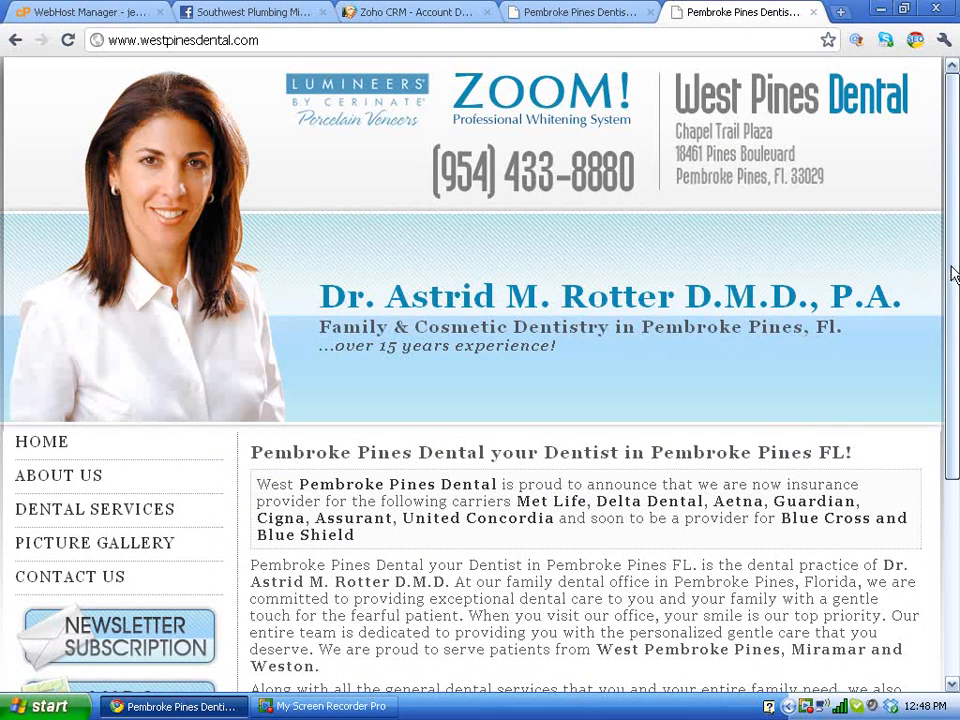
{"action": "left_click_drag", "start_coordinate": [954, 268], "coordinate": [950, 238]}
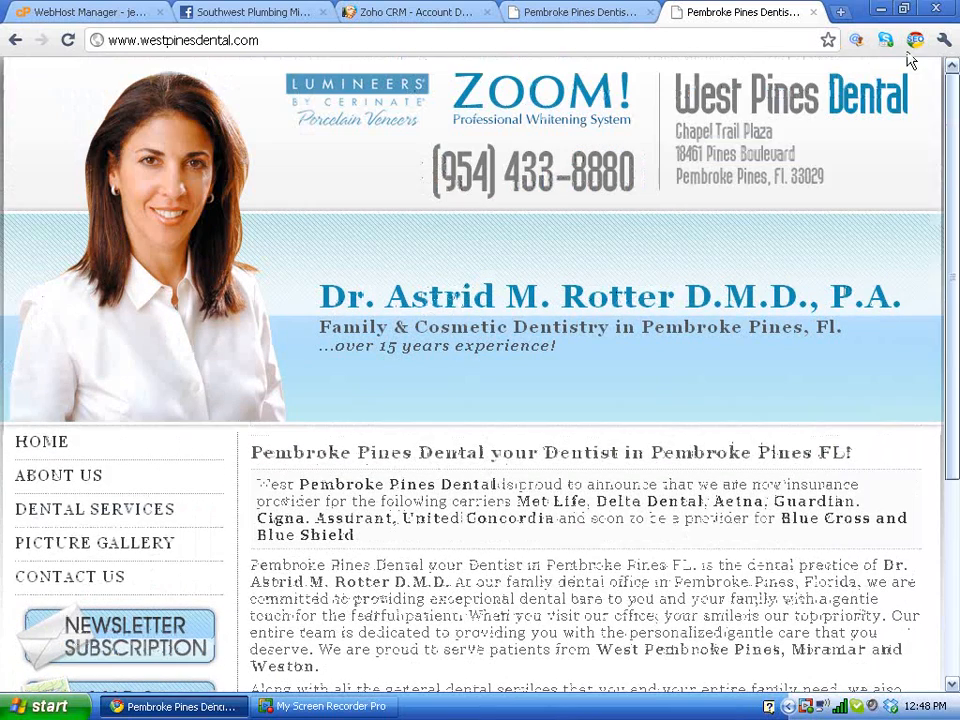
{"action": "left_click", "coordinate": [15, 40]}
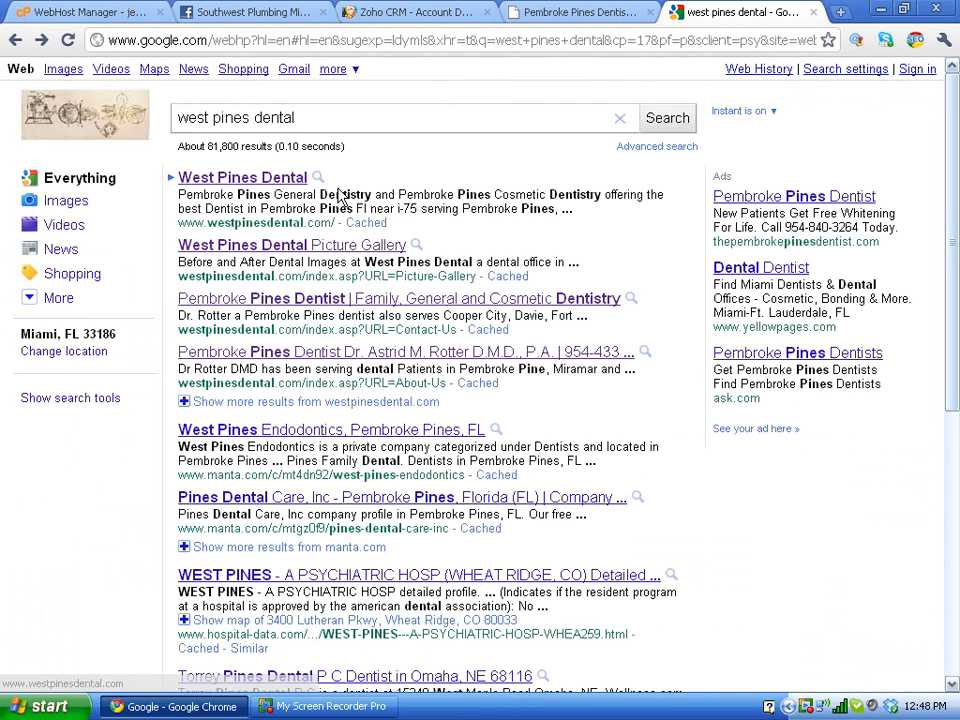
{"action": "type", "text": "p"}
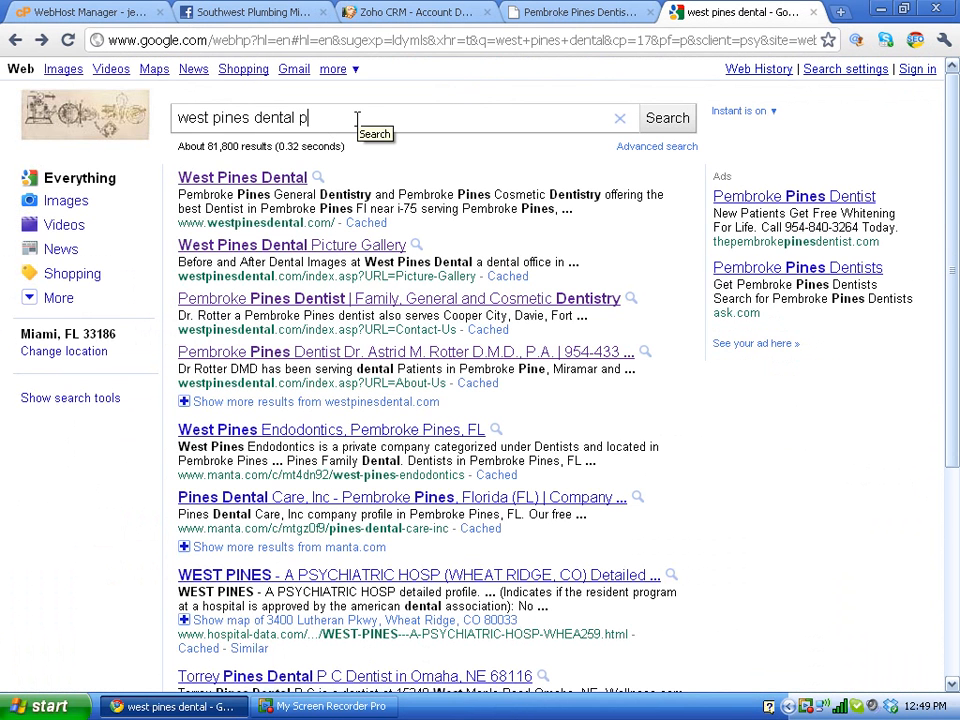
{"action": "type", "text": "embroke pines eye "}
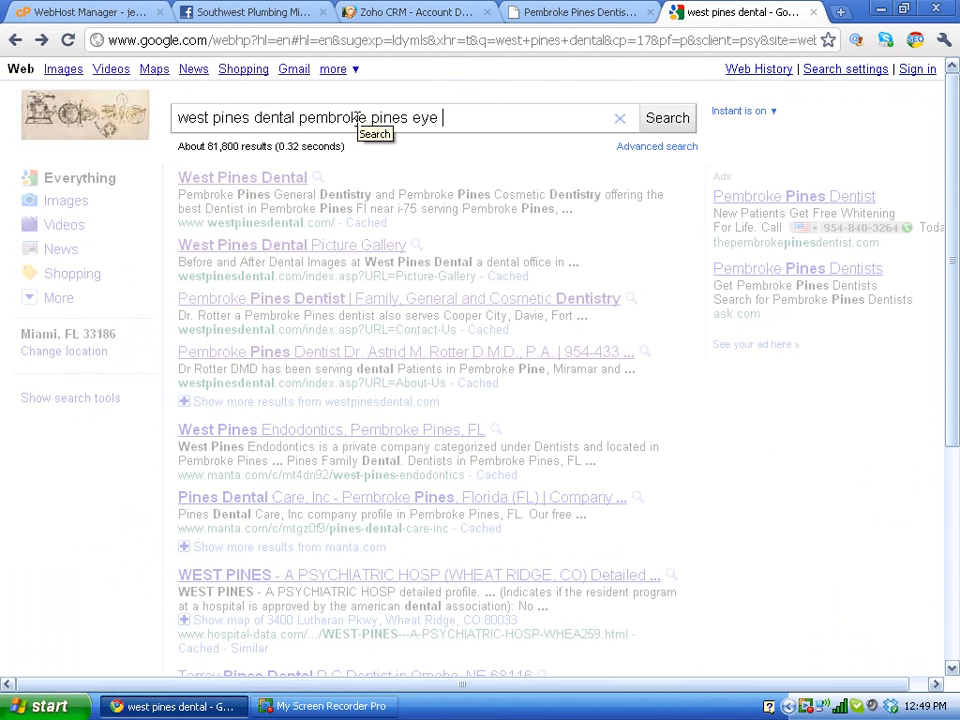
{"action": "type", "text": "do"}
{"action": "key", "text": "BackSpace"}
{"action": "key", "text": "BackSpace"}
{"action": "key", "text": "BackSpace"}
{"action": "key", "text": "BackSpace"}
{"action": "key", "text": "BackSpace"}
{"action": "key", "text": "BackSpace"}
{"action": "type", "text": "dentist"}
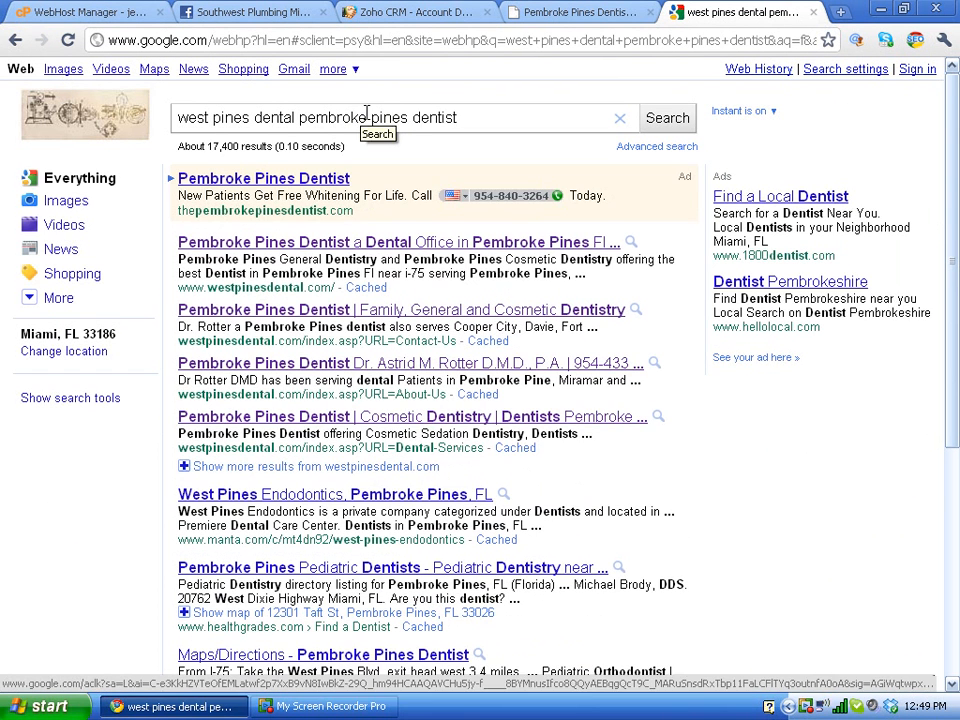
{"action": "left_click_drag", "start_coordinate": [368, 117], "coordinate": [477, 186]}
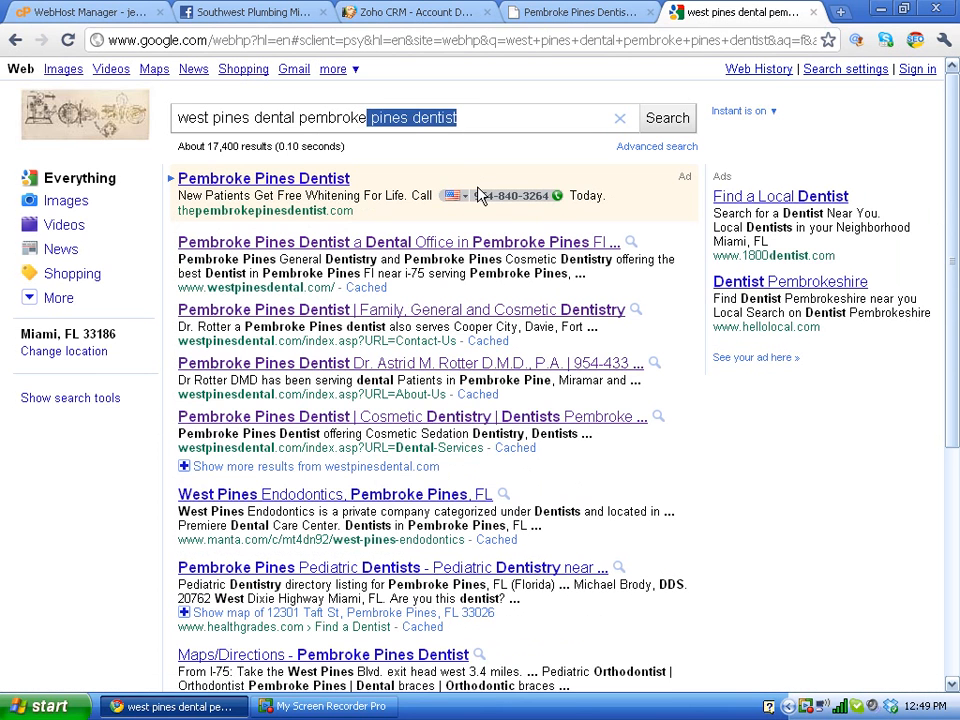
{"action": "type", "text": ", fl"}
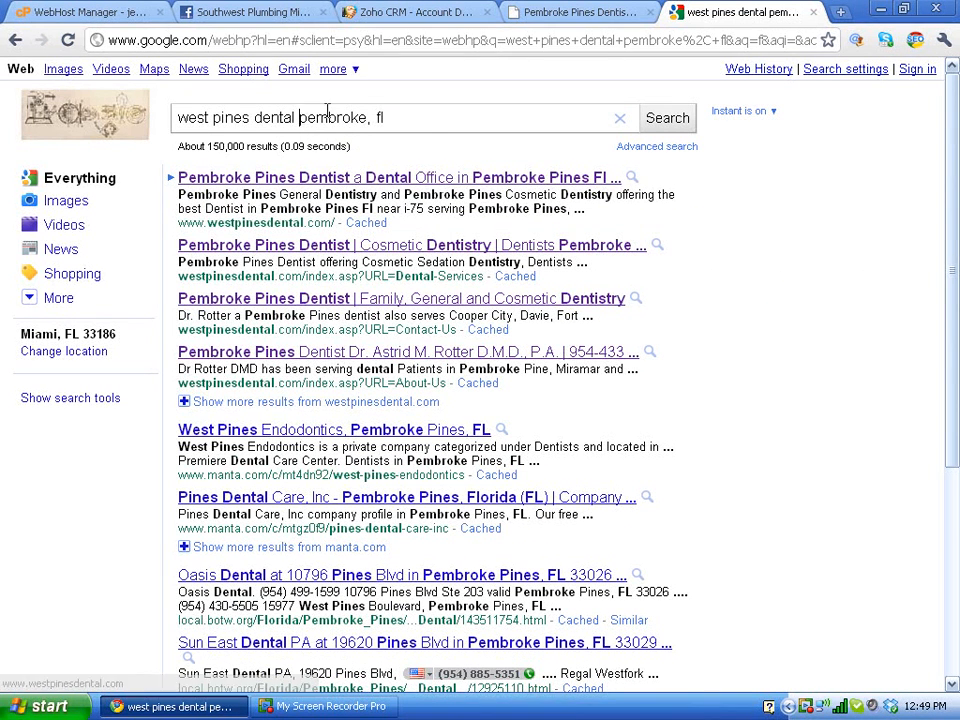
{"action": "triple_click", "coordinate": [172, 116]}
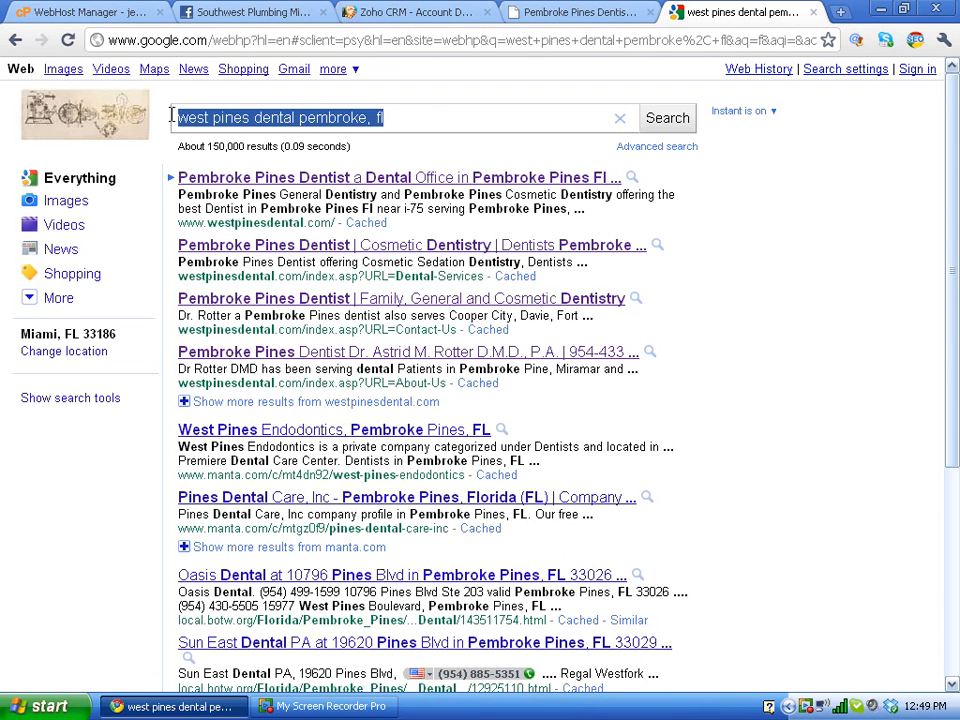
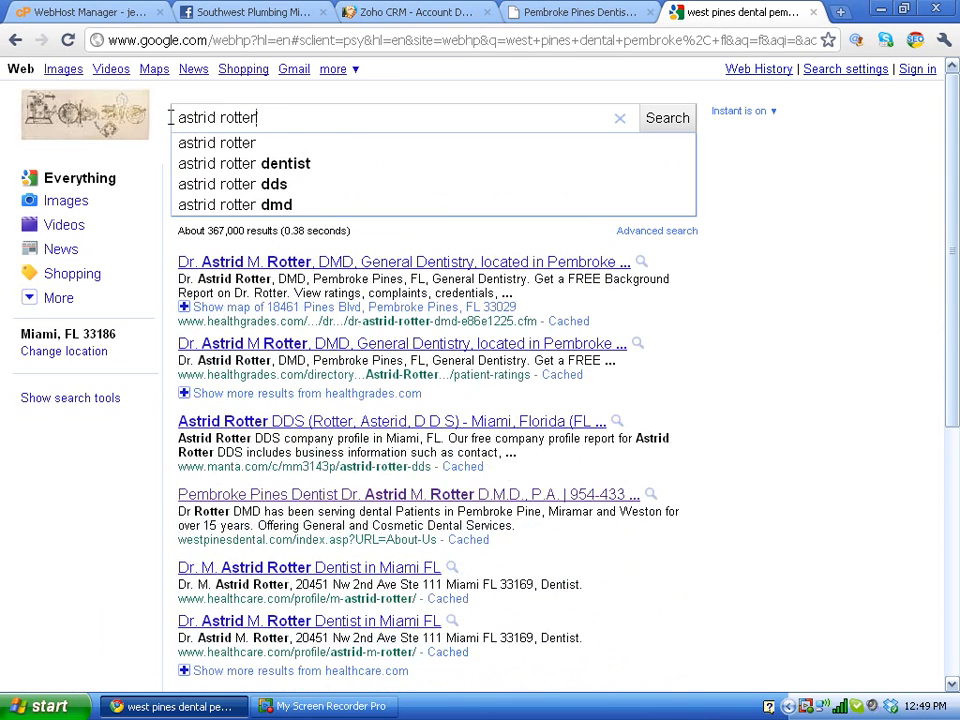
{"action": "type", "text": " pemb"}
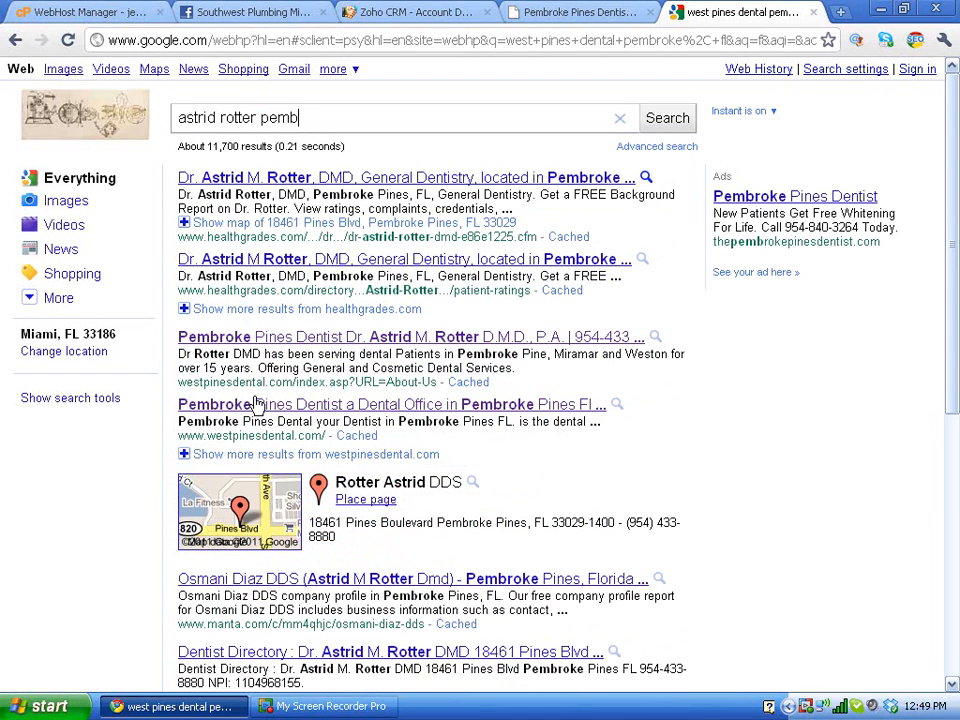
{"action": "left_click", "coordinate": [367, 500]}
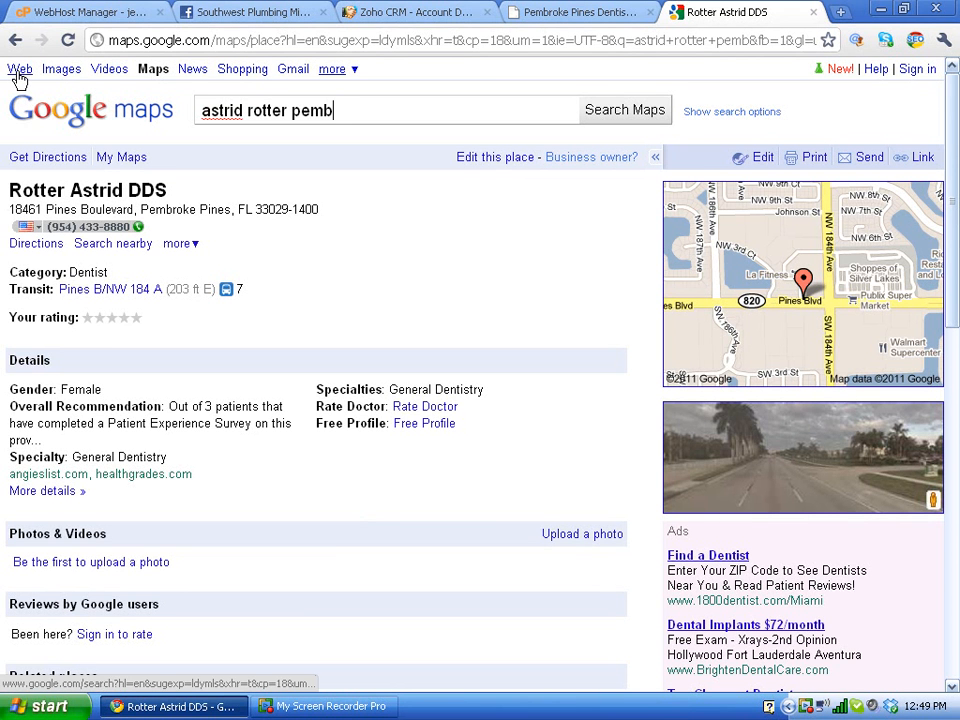
{"action": "left_click", "coordinate": [14, 39]}
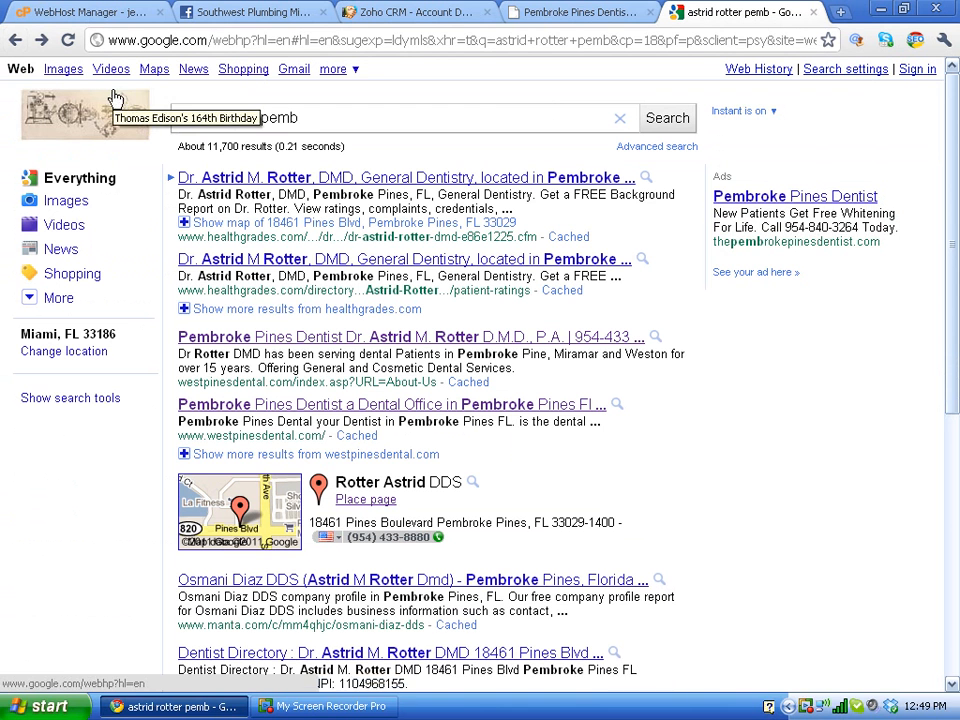
{"action": "left_click", "coordinate": [221, 42]}
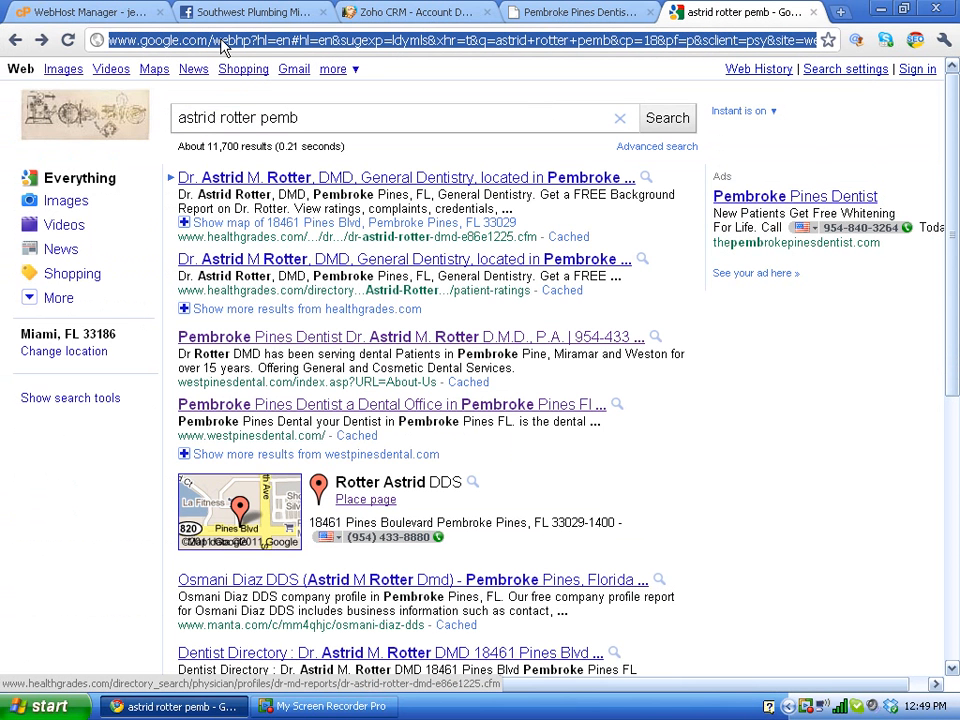
{"action": "type", "text": "www.goog"}
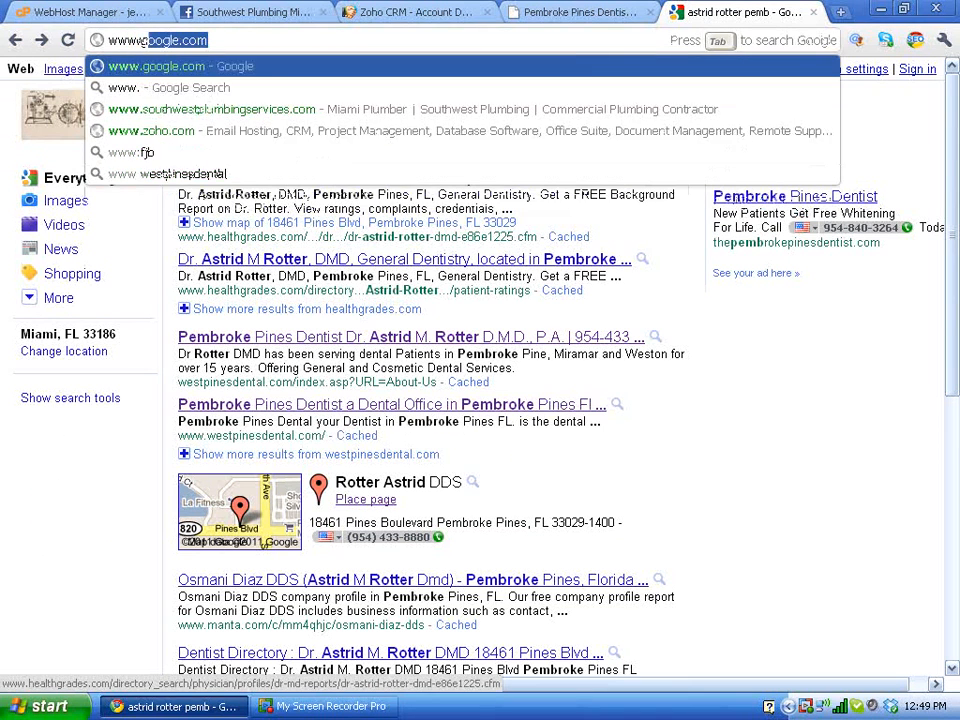
{"action": "type", "text": "le.com/places"}
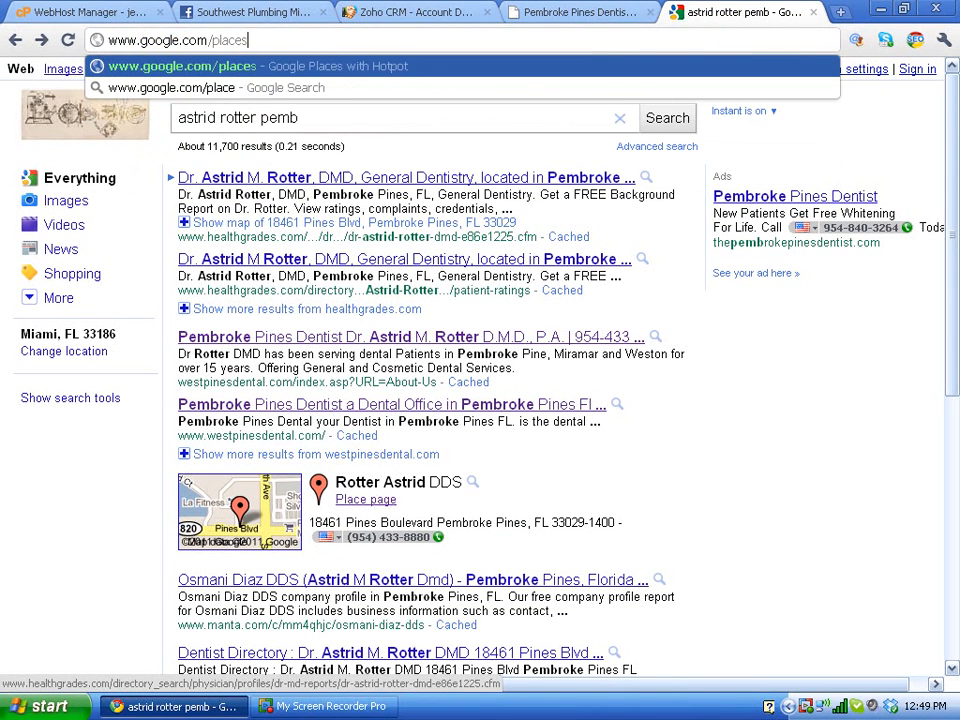
Step: Load google.com/places and go to the Places for Business sign-in page
{"action": "key", "text": "Return"}
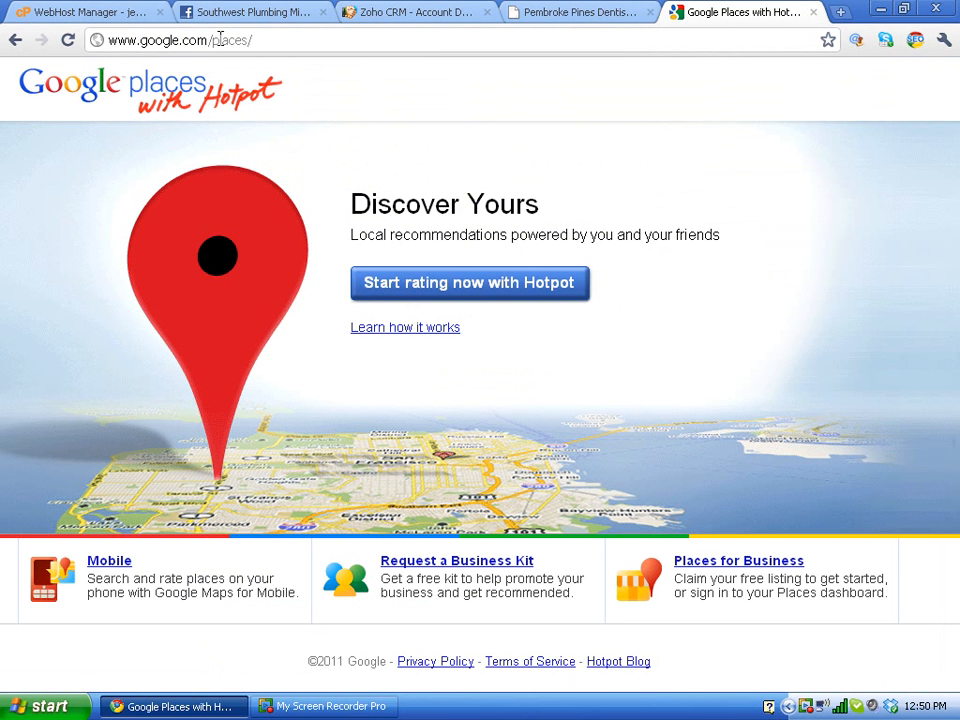
{"action": "left_click", "coordinate": [708, 566]}
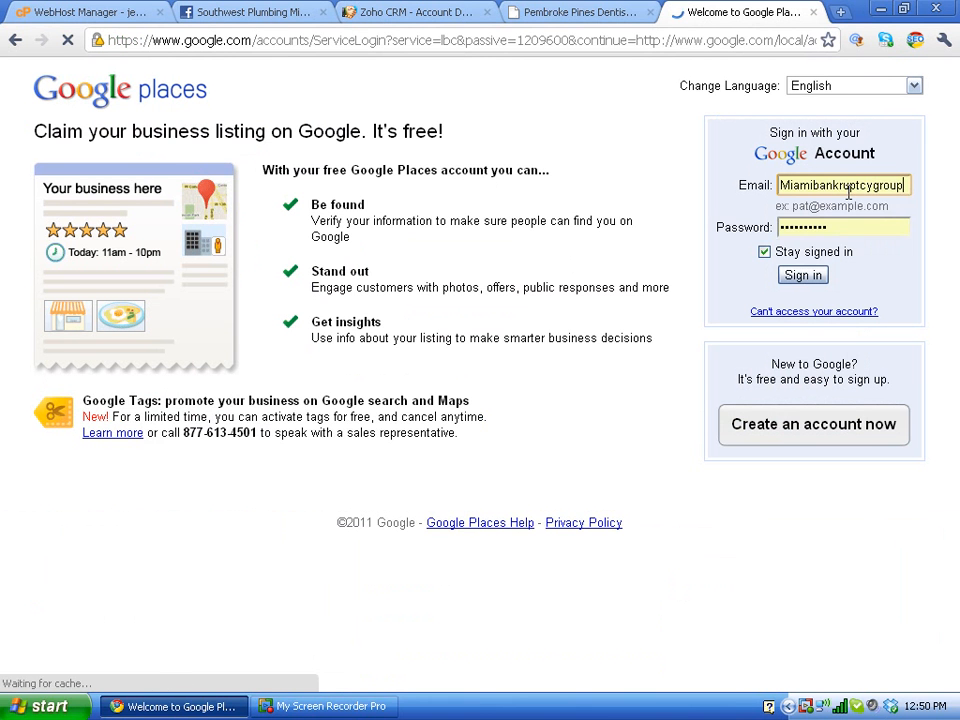
Step: Clear the previously saved e-mail from the sign-in field
{"action": "left_click", "coordinate": [849, 186]}
{"action": "left_click", "coordinate": [849, 186]}
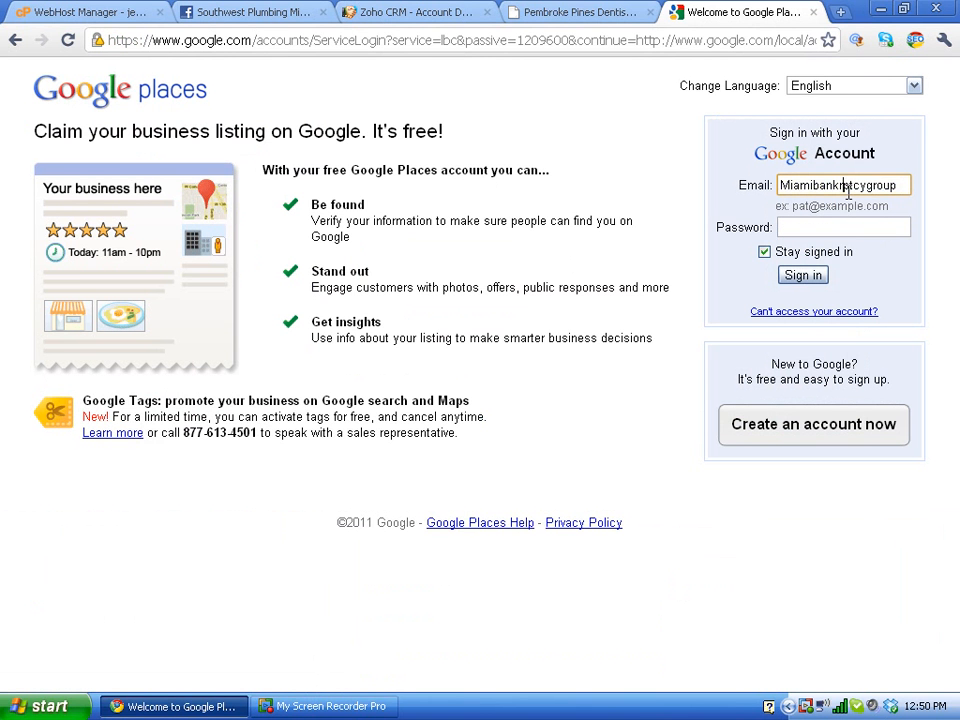
{"action": "double_click", "coordinate": [849, 186]}
{"action": "key", "text": "BackSpace"}
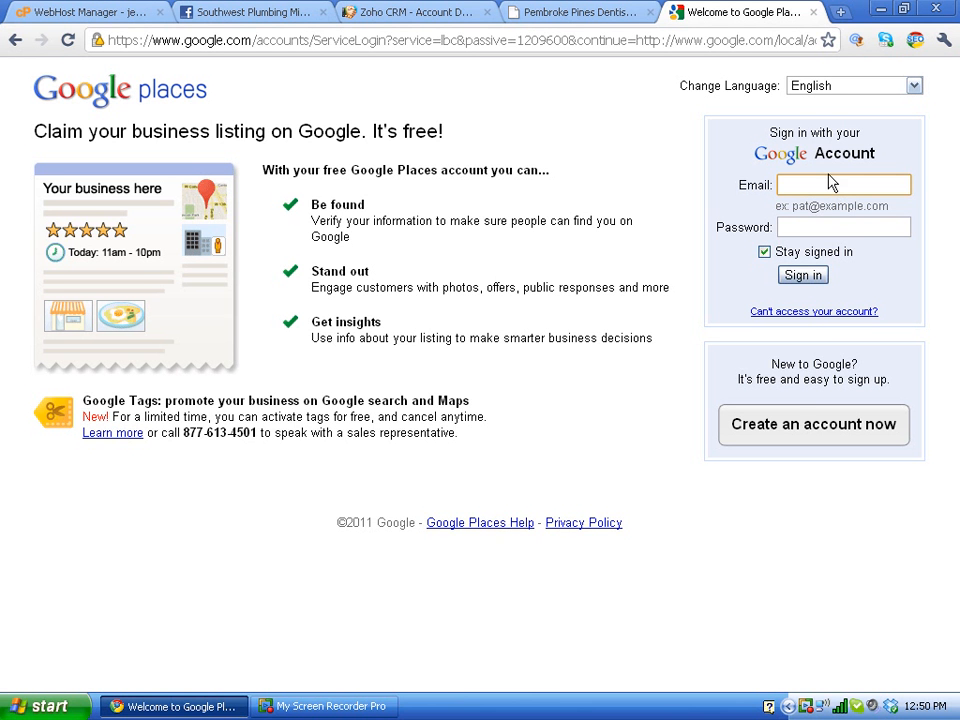
Step: Try the 'Create an account now' form, clear its e-mail, then return to sign-in
{"action": "left_click", "coordinate": [792, 428]}
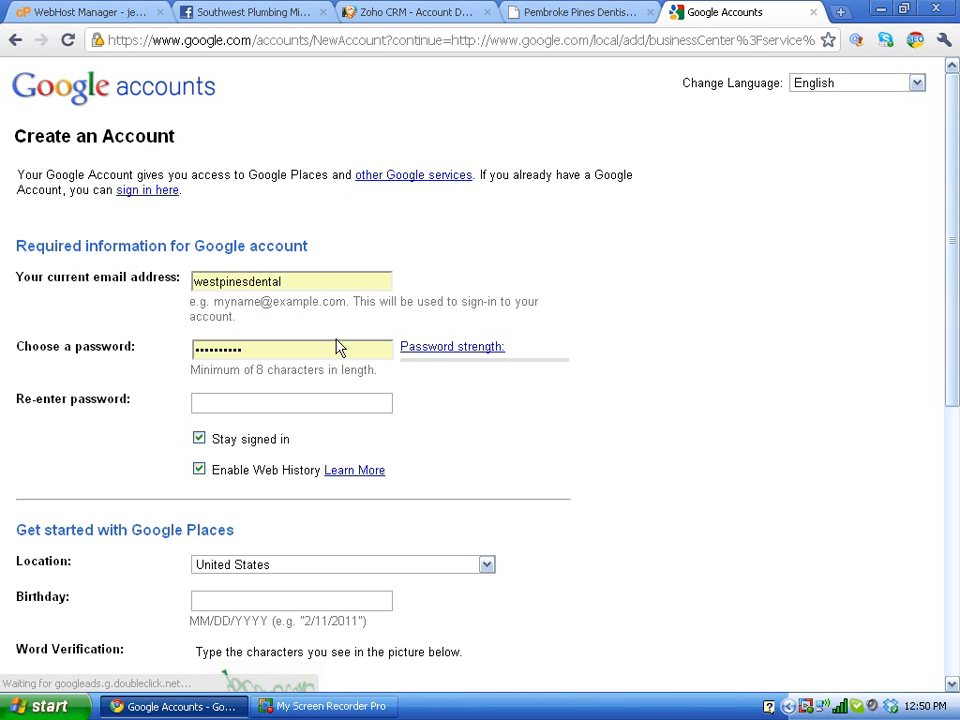
{"action": "double_click", "coordinate": [264, 283]}
{"action": "key", "text": "BackSpace"}
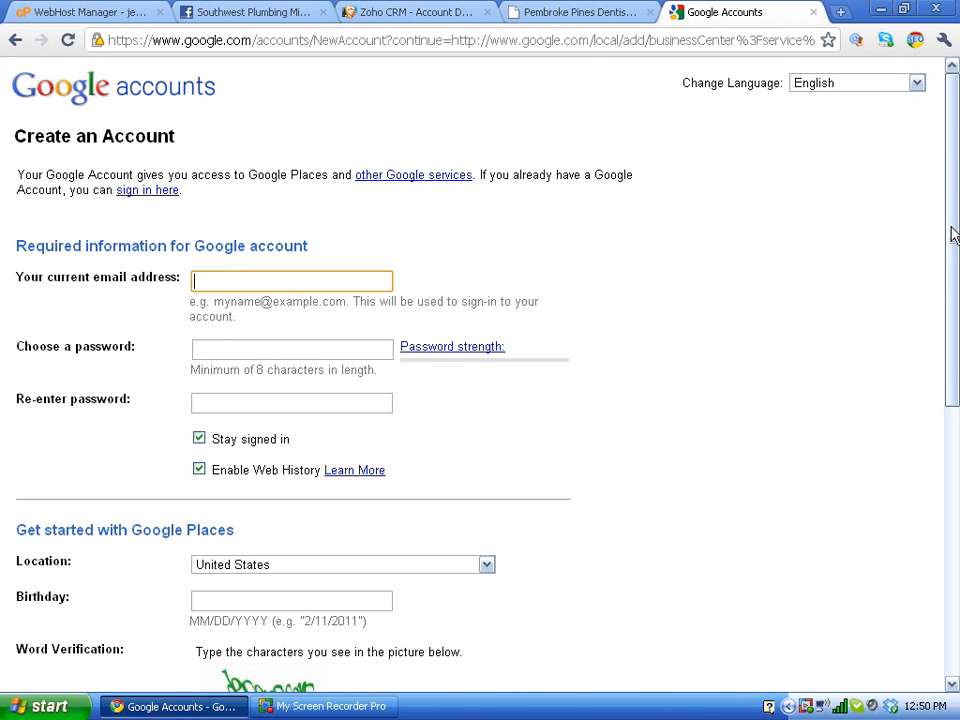
{"action": "scroll", "coordinate": [949, 236], "scroll_direction": "down", "scroll_amount": 3}
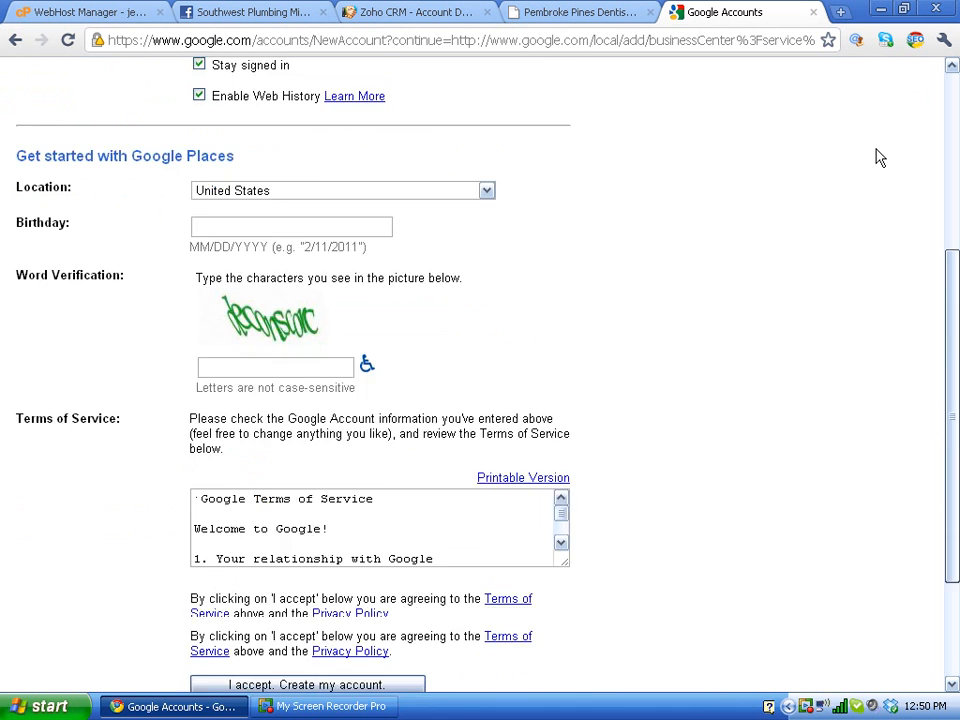
{"action": "scroll", "coordinate": [876, 156], "scroll_direction": "up", "scroll_amount": 4}
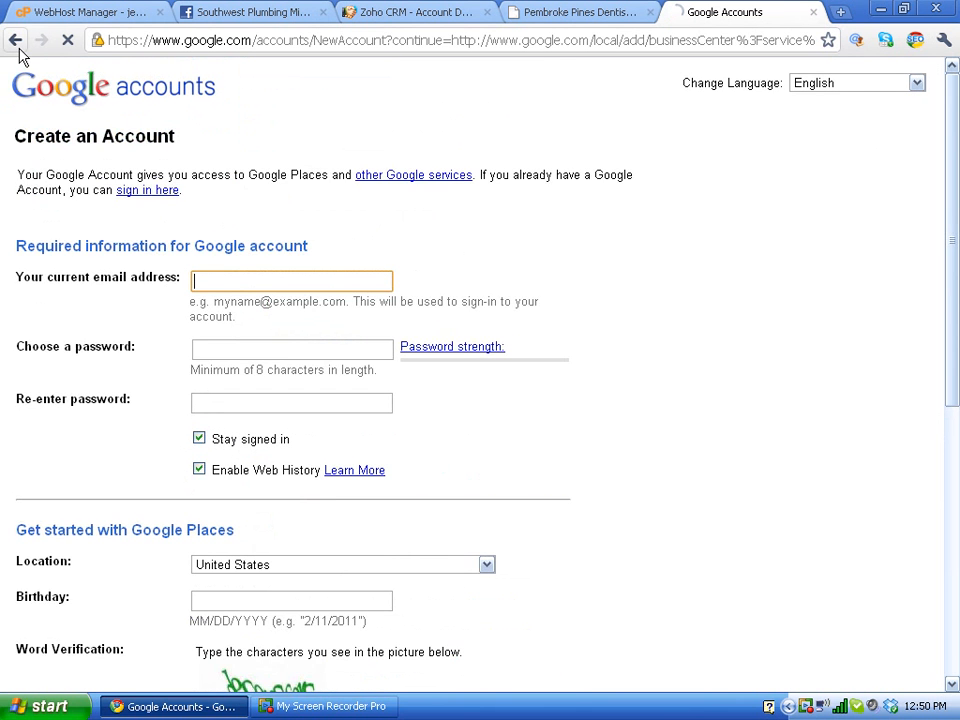
{"action": "left_click", "coordinate": [16, 40]}
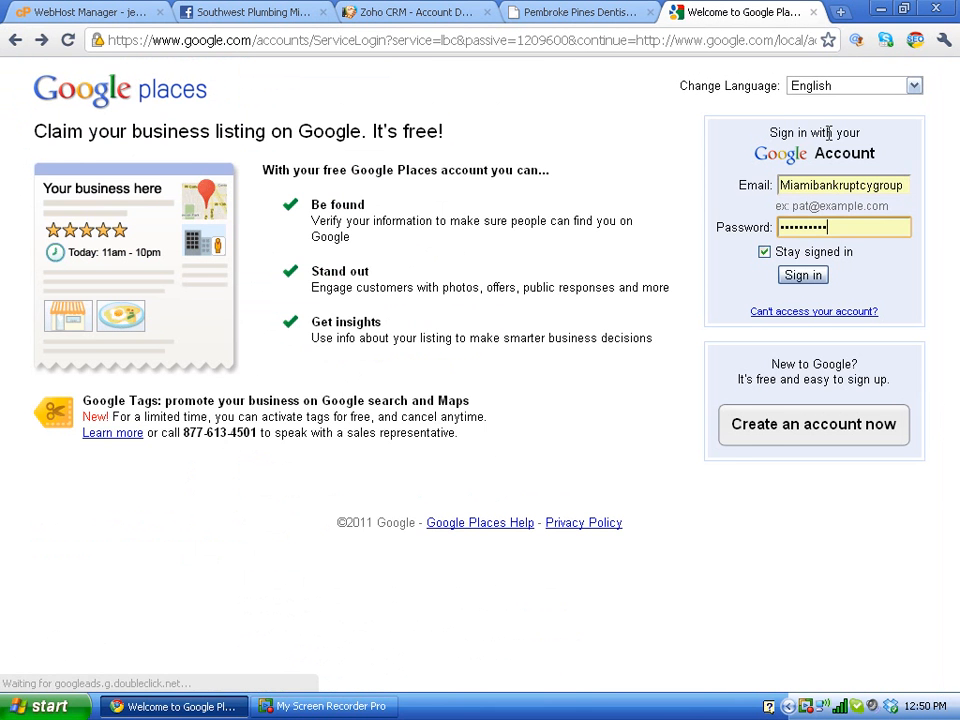
Step: Sign in to Google Places with the practice's account e-mail and password
{"action": "double_click", "coordinate": [822, 184]}
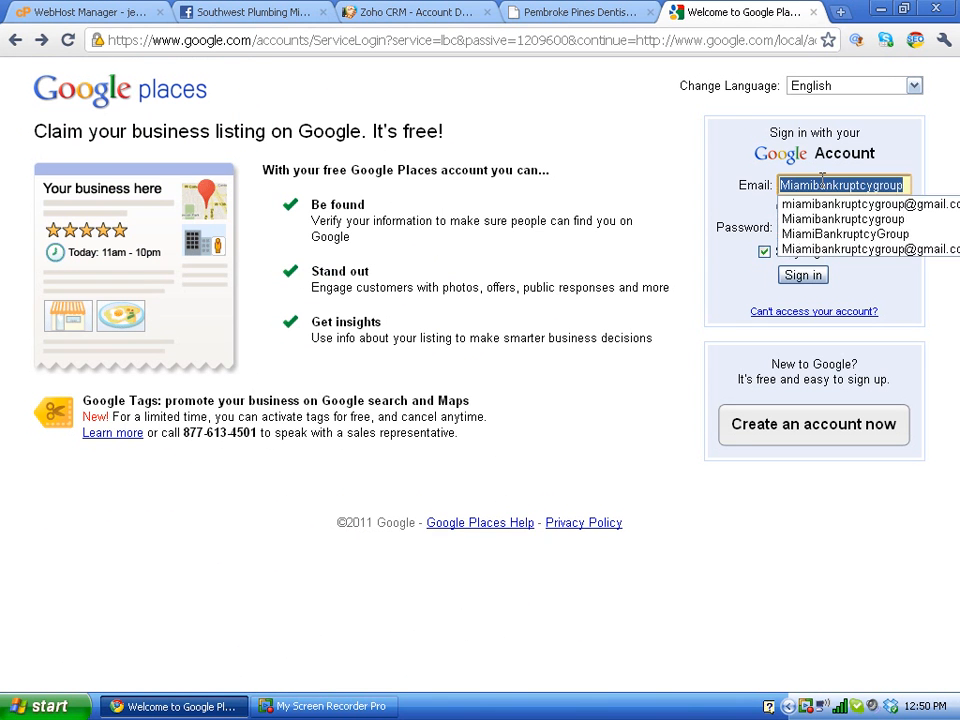
{"action": "key", "text": "BackSpace"}
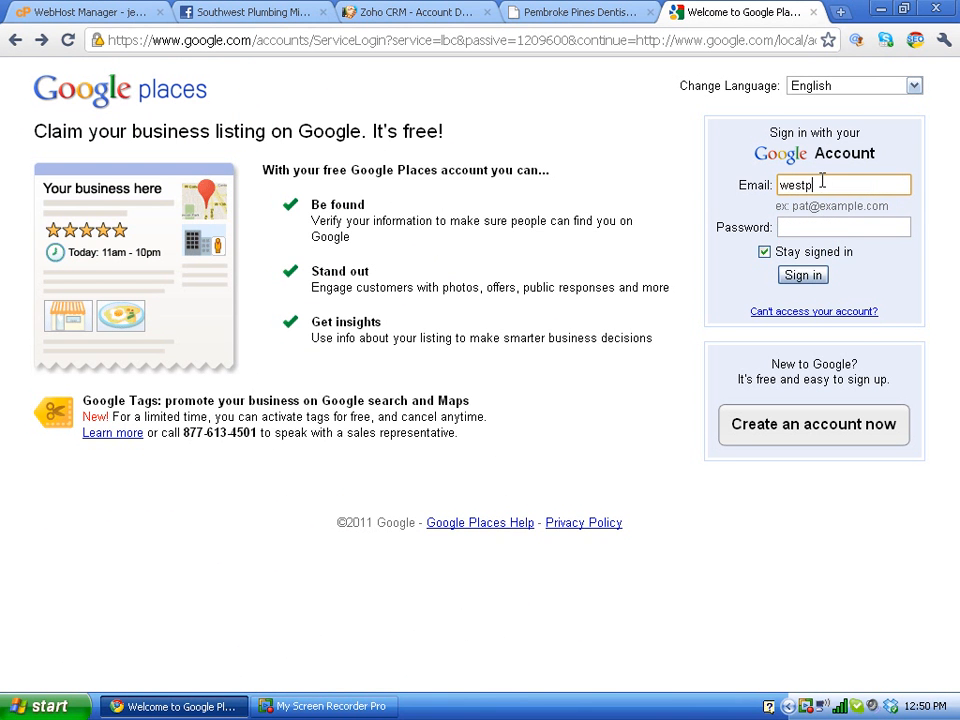
{"action": "key", "text": "Tab"}
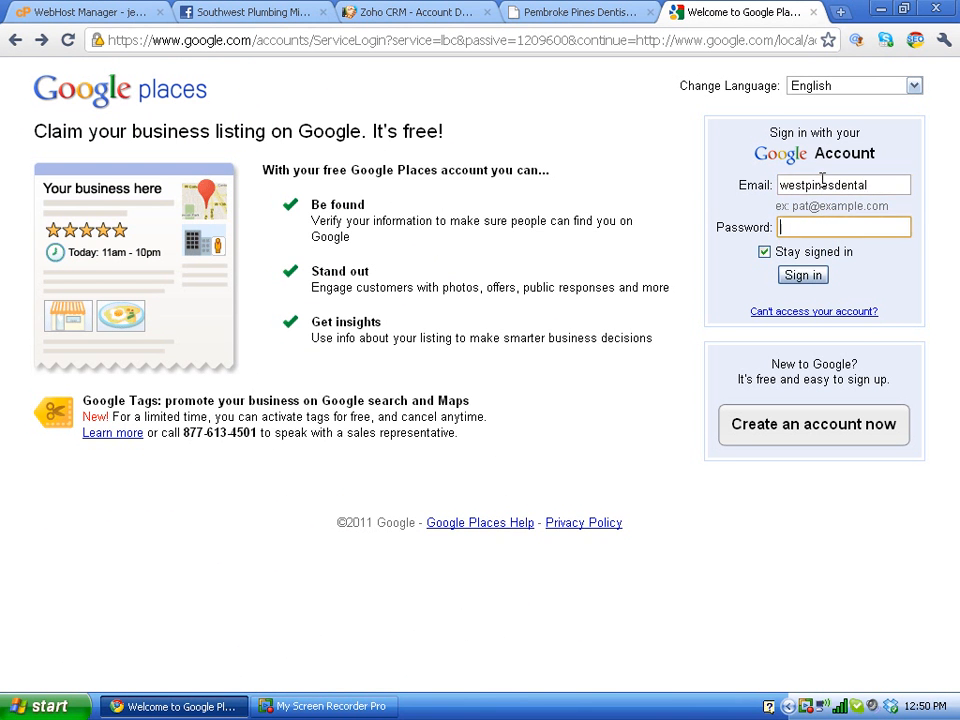
{"action": "type", "text": "********"}
{"action": "key", "text": "BackSpace"}
{"action": "key", "text": "BackSpace"}
{"action": "key", "text": "BackSpace"}
{"action": "key", "text": "BackSpace"}
{"action": "key", "text": "BackSpace"}
{"action": "key", "text": "BackSpace"}
{"action": "key", "text": "BackSpace"}
{"action": "key", "text": "BackSpace"}
{"action": "key", "text": "BackSpace"}
{"action": "type", "text": "***********"}
{"action": "left_click", "coordinate": [806, 276]}
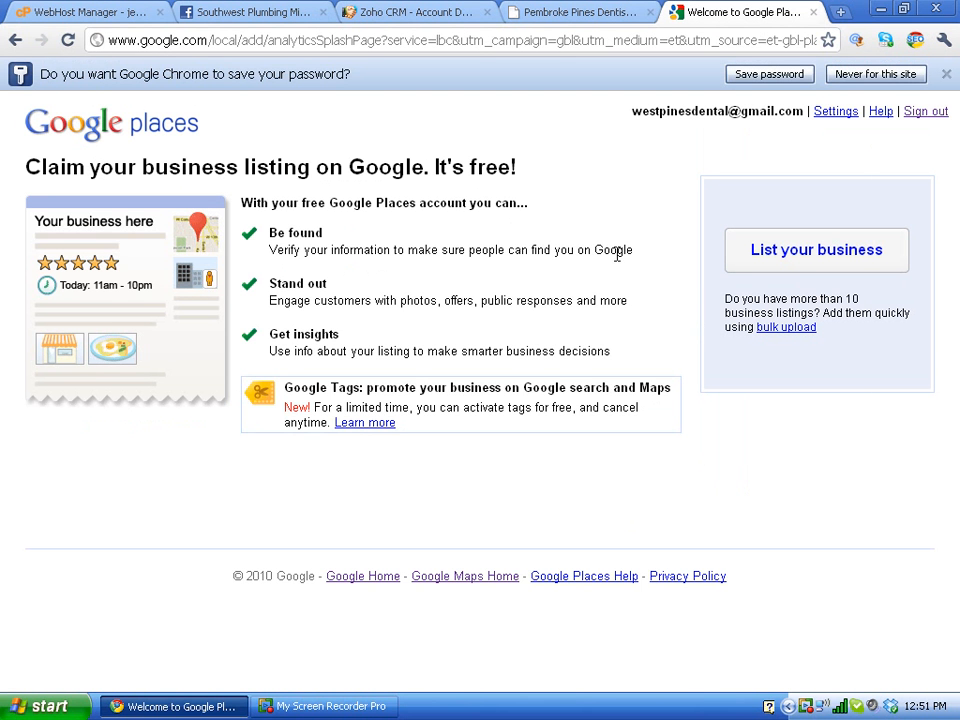
Step: Start listing the business, then switch to the practice website's contact page
{"action": "left_click", "coordinate": [802, 258]}
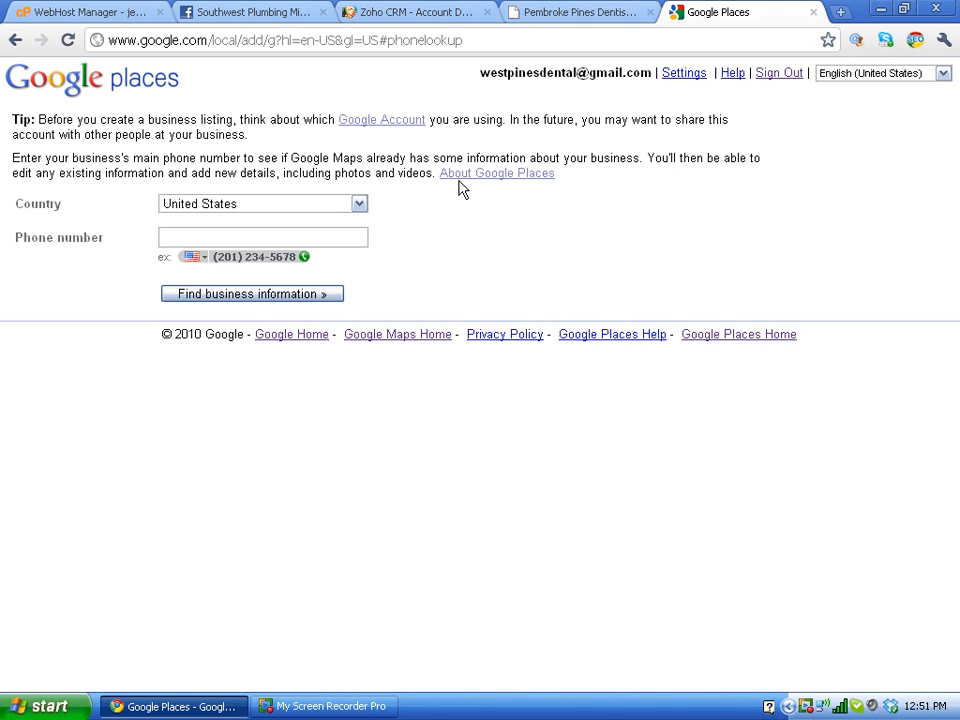
{"action": "left_click", "coordinate": [540, 10]}
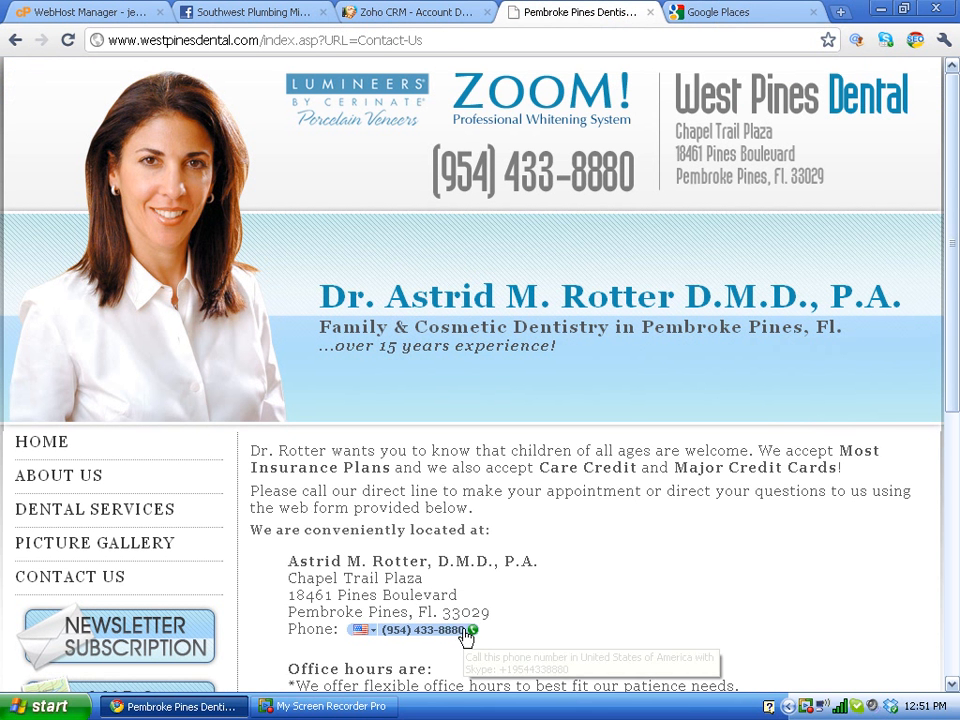
Step: In a new Notepad note, type the practice's main phone number and select it
{"action": "left_click", "coordinate": [50, 706]}
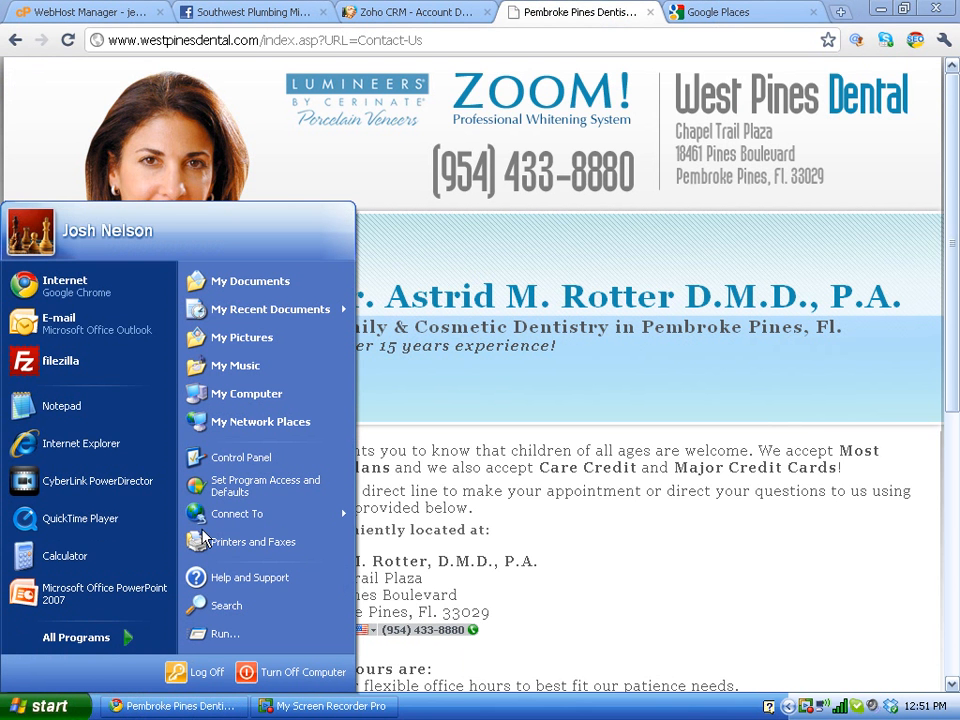
{"action": "left_click", "coordinate": [118, 418]}
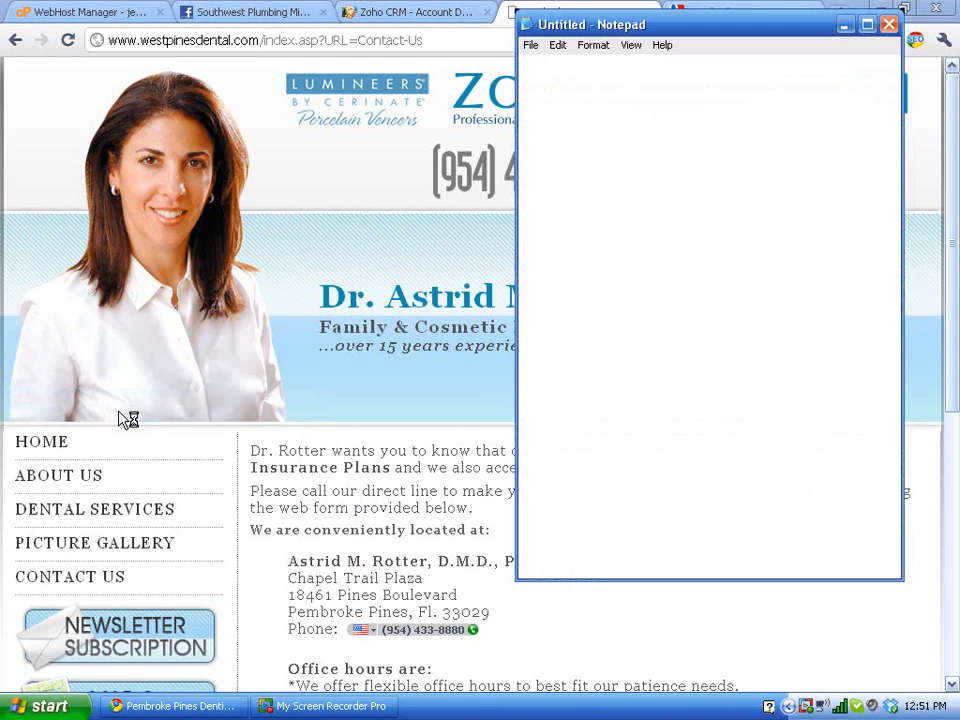
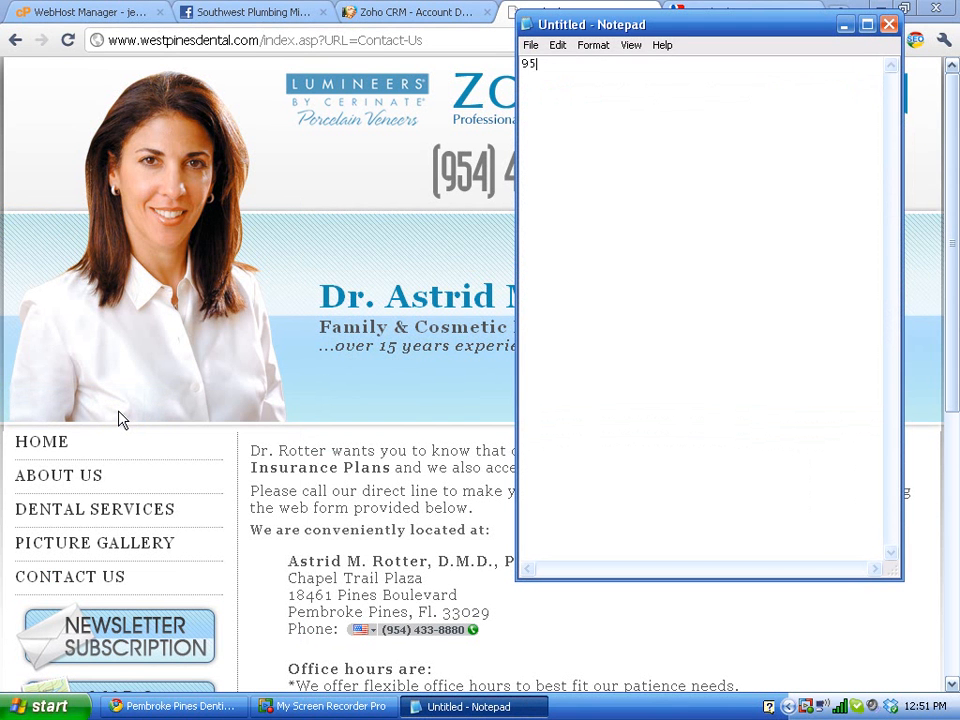
{"action": "key", "text": "shift+Left"}
{"action": "key", "text": "shift+Left"}
{"action": "key", "text": "shift+Left"}
{"action": "key", "text": "shift+Left"}
{"action": "key", "text": "shift+Left"}
{"action": "key", "text": "shift+Left"}
{"action": "key", "text": "shift+Left"}
{"action": "key", "text": "shift+Left"}
{"action": "key", "text": "shift+Left"}
{"action": "key", "text": "shift+Left"}
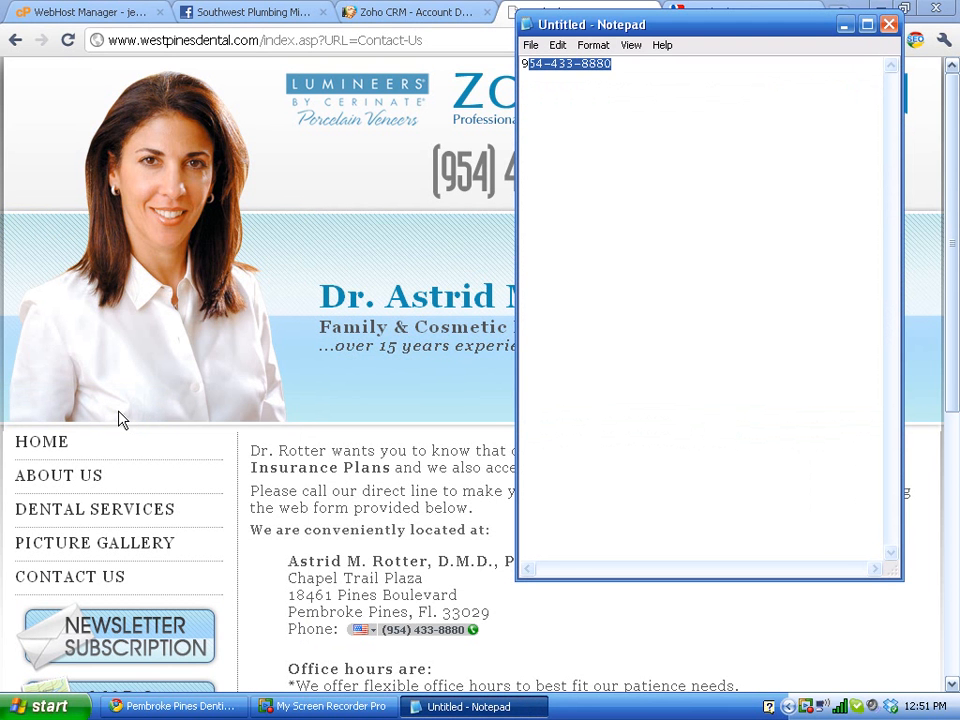
{"action": "key", "text": "shift+Left"}
{"action": "key", "text": "ctrl+c"}
{"action": "left_click", "coordinate": [744, 10]}
Step: Look up businesses by the pasted phone number and edit the Pembroke Pines Dental listing
{"action": "left_click", "coordinate": [282, 239]}
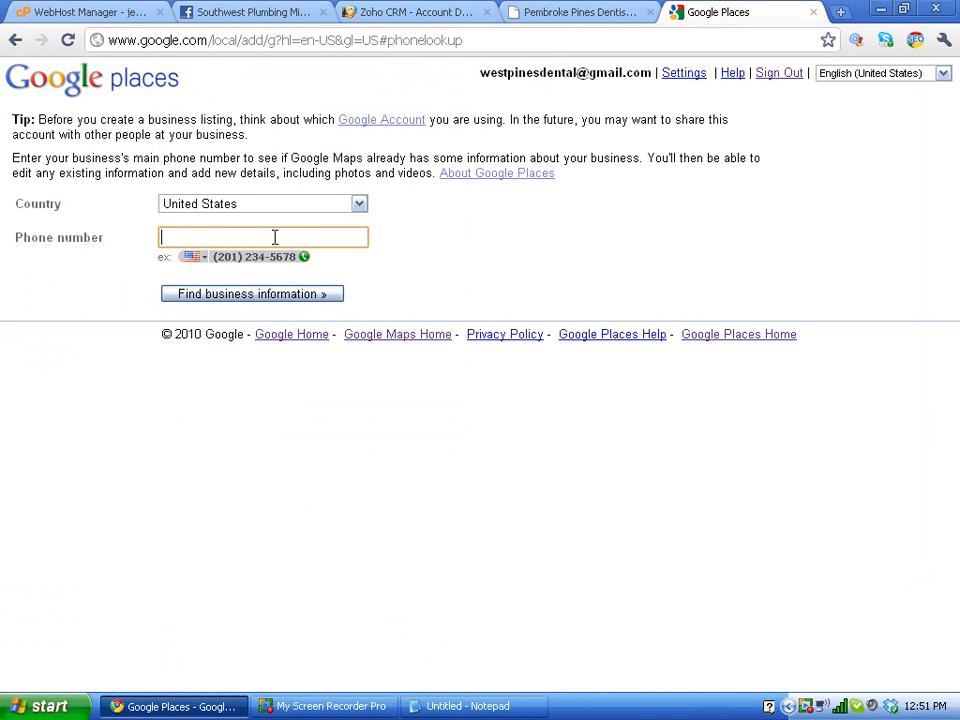
{"action": "key", "text": "ctrl+v"}
{"action": "left_click", "coordinate": [266, 295]}
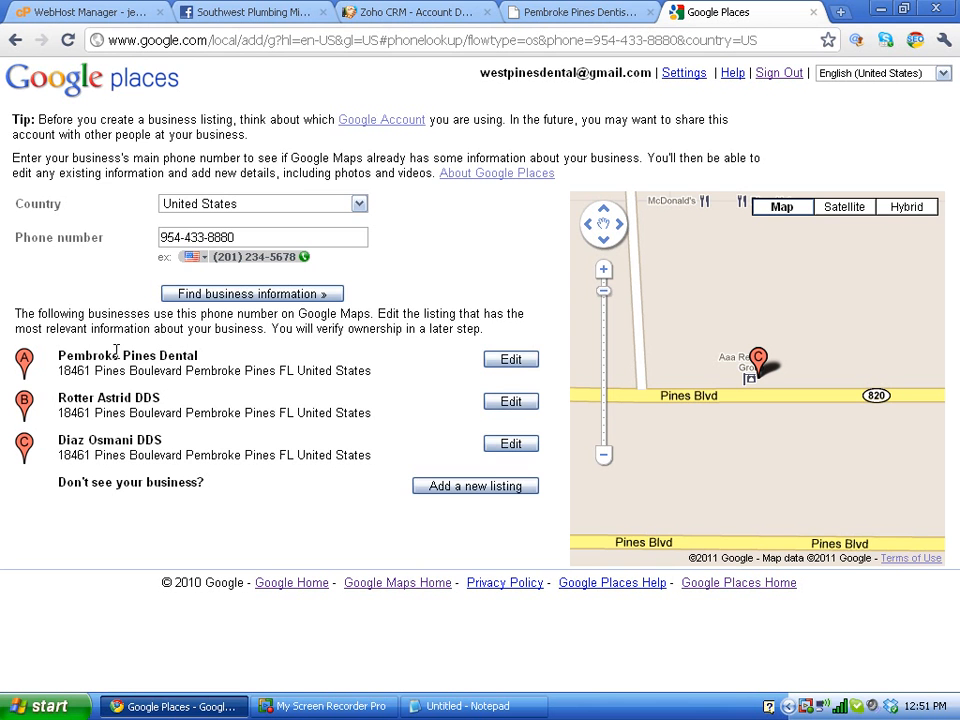
{"action": "left_click", "coordinate": [506, 360]}
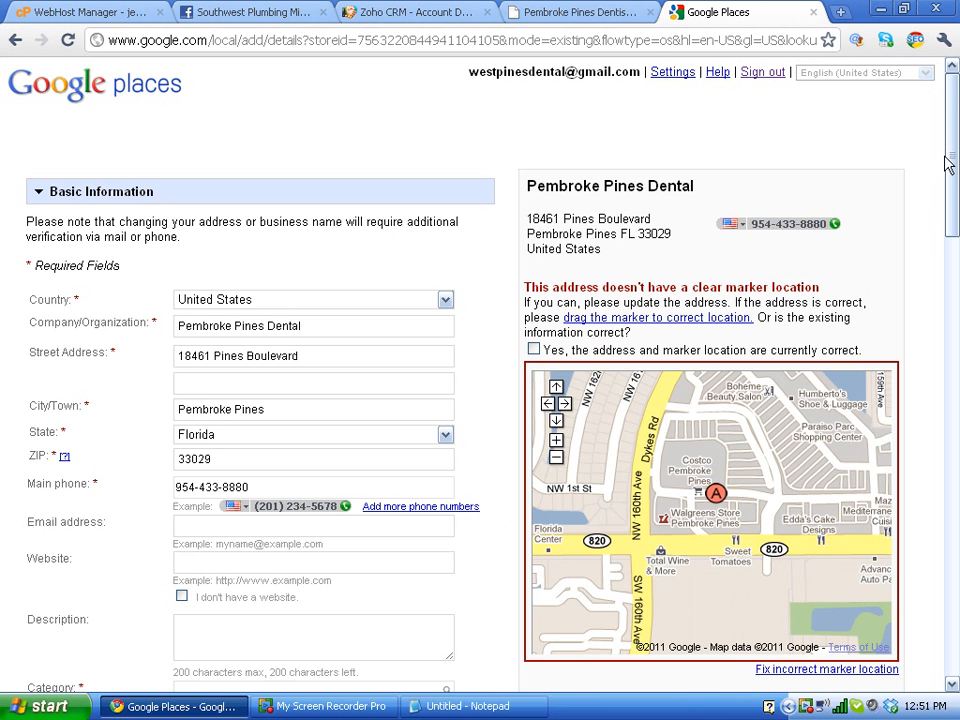
Step: Replace 'Pembroke' with 'West' in the company name so it reads West Pines Dental
{"action": "left_click_drag", "start_coordinate": [952, 163], "coordinate": [952, 201]}
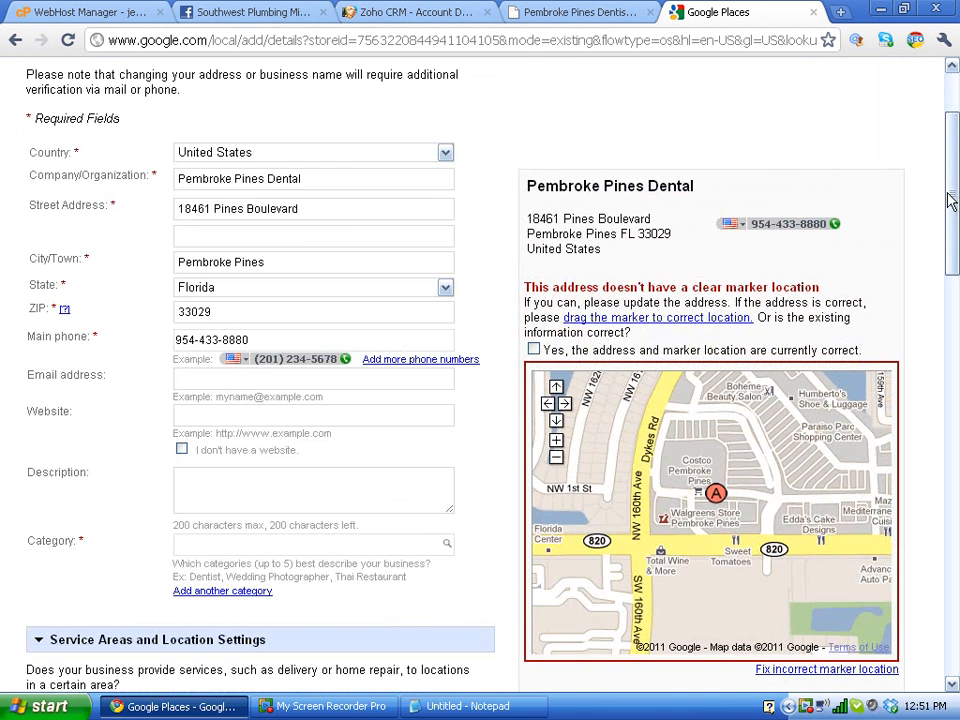
{"action": "scroll", "coordinate": [952, 201], "scroll_direction": "up", "scroll_amount": 3}
{"action": "double_click", "coordinate": [200, 325]}
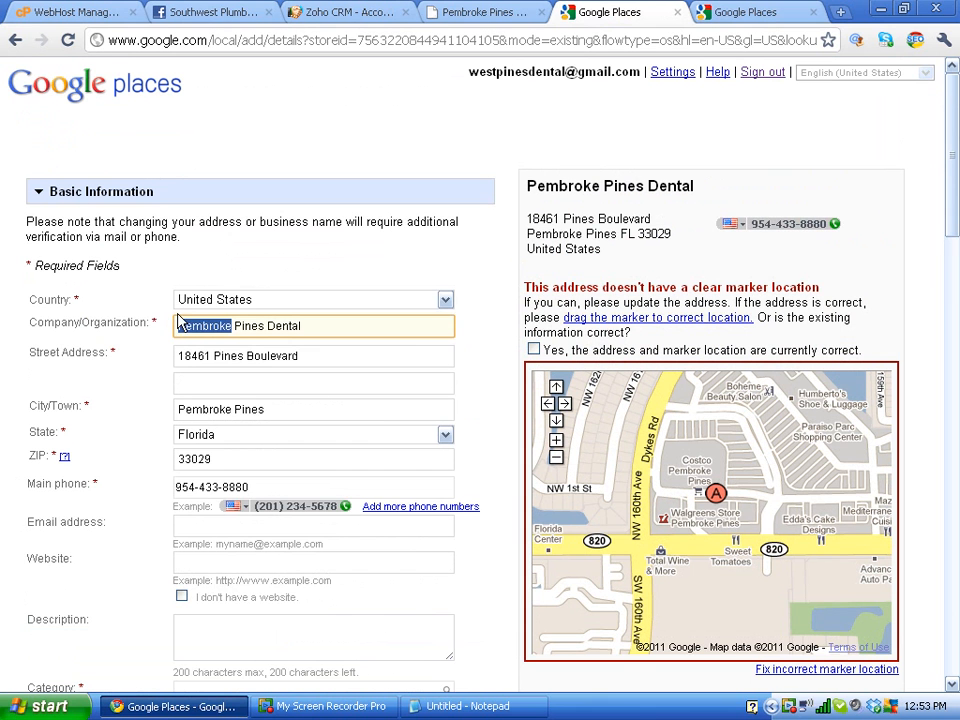
{"action": "type", "text": "W"}
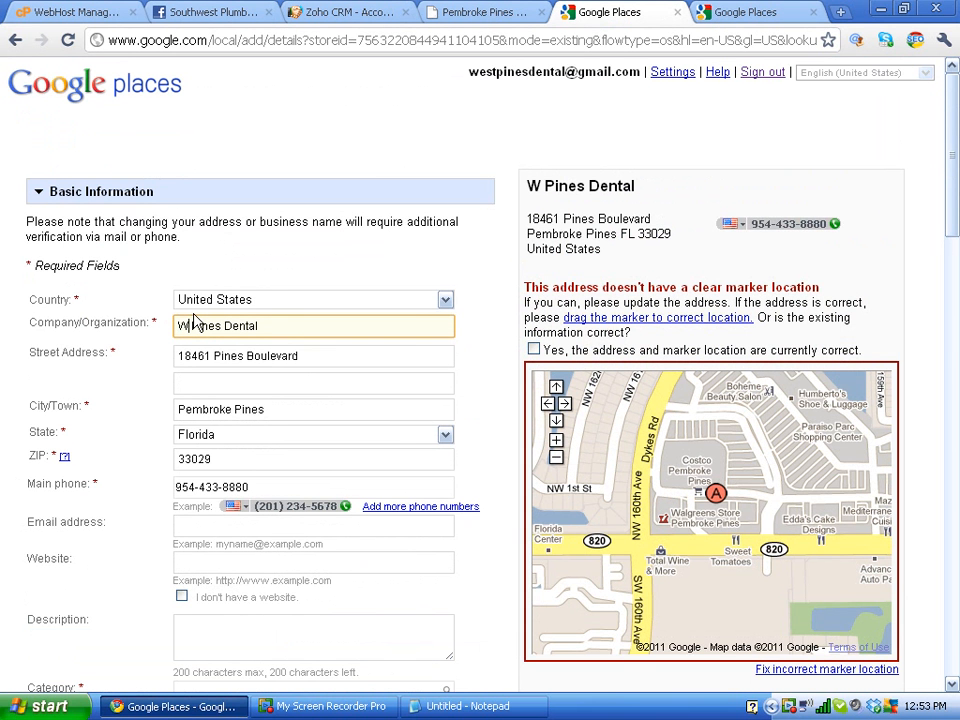
{"action": "type", "text": "est"}
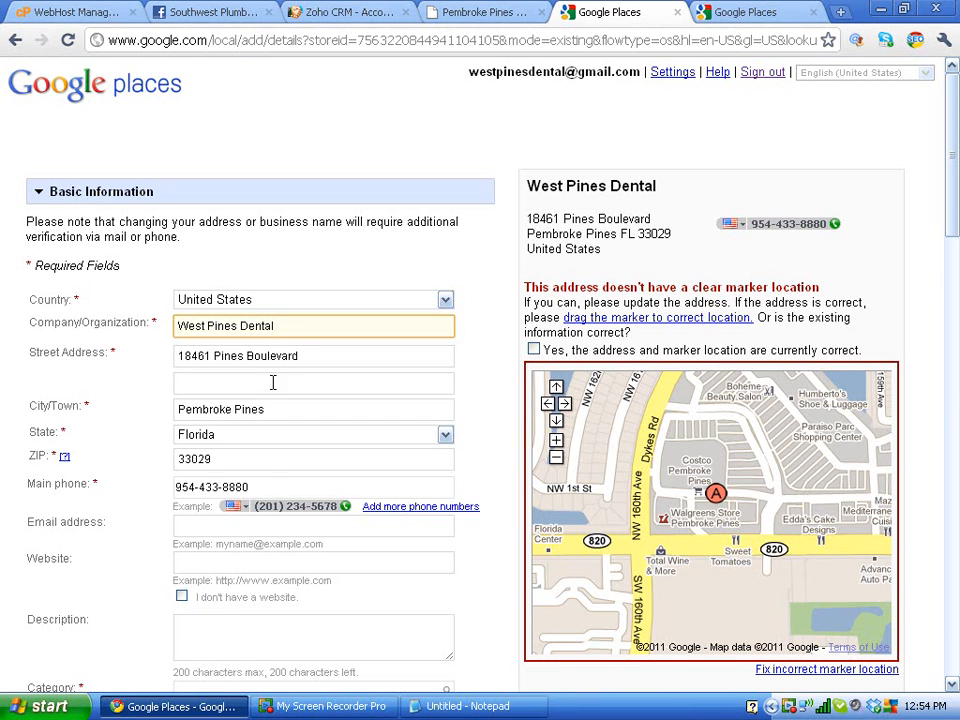
Step: Select the listing's website address and e-mail address text
{"action": "left_click", "coordinate": [254, 523]}
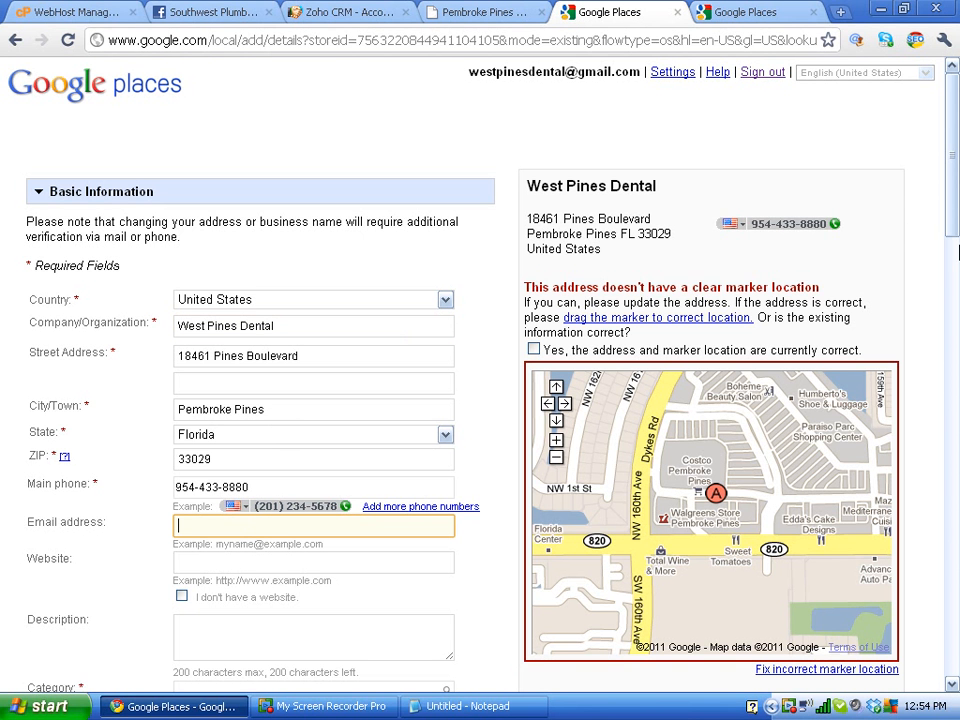
{"action": "left_click_drag", "start_coordinate": [952, 228], "coordinate": [952, 300]}
{"action": "left_click_drag", "start_coordinate": [951, 296], "coordinate": [946, 270]}
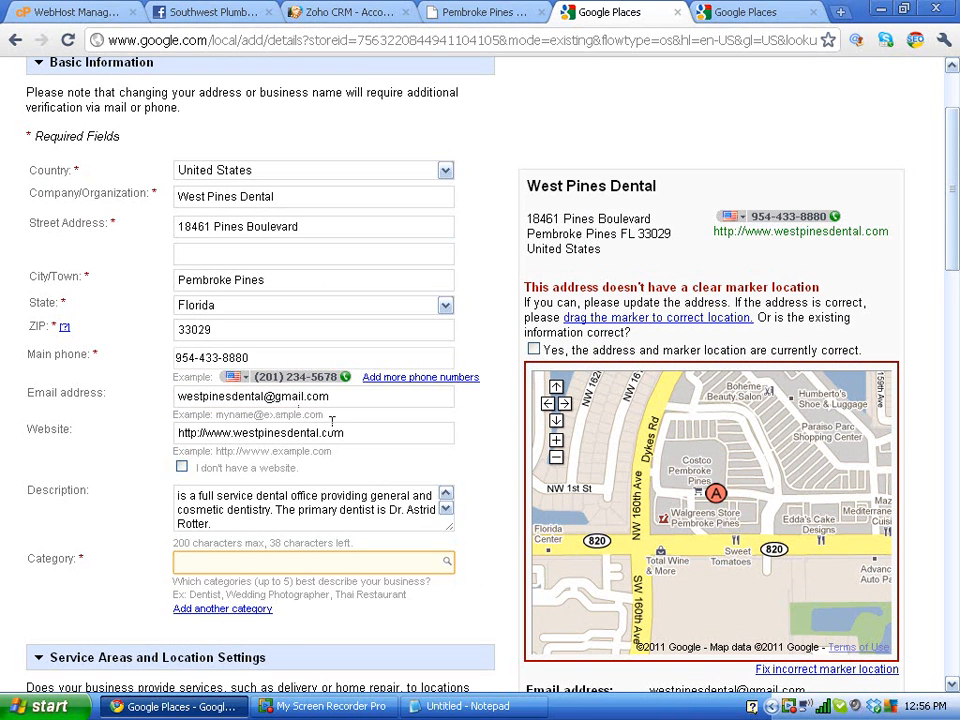
{"action": "left_click_drag", "start_coordinate": [344, 432], "coordinate": [146, 450]}
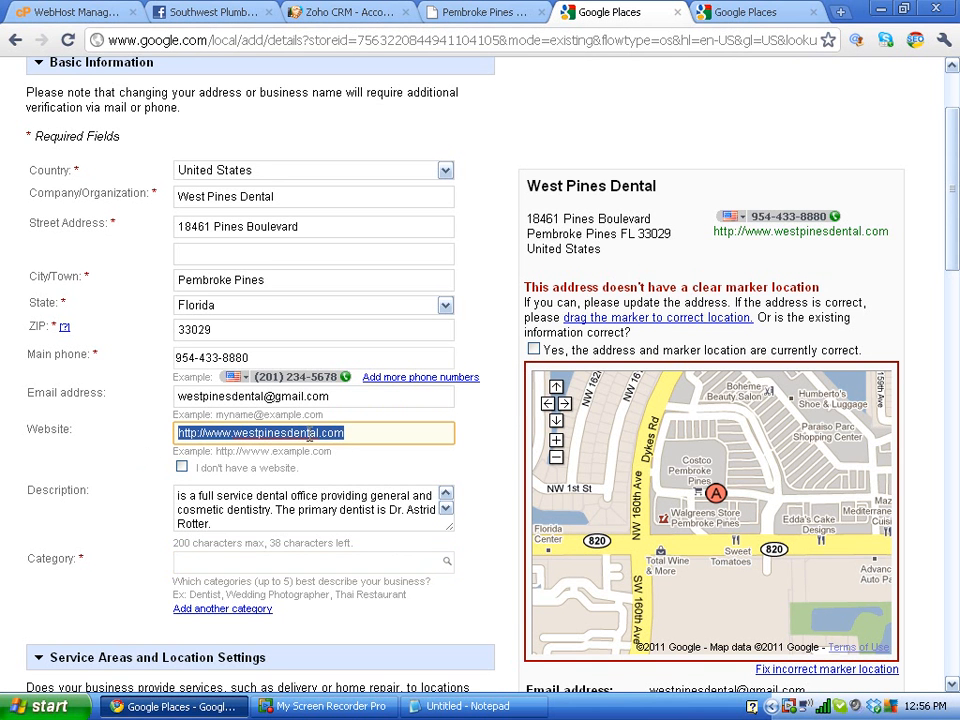
{"action": "left_click", "coordinate": [336, 397]}
{"action": "left_click_drag", "start_coordinate": [318, 396], "coordinate": [165, 396]}
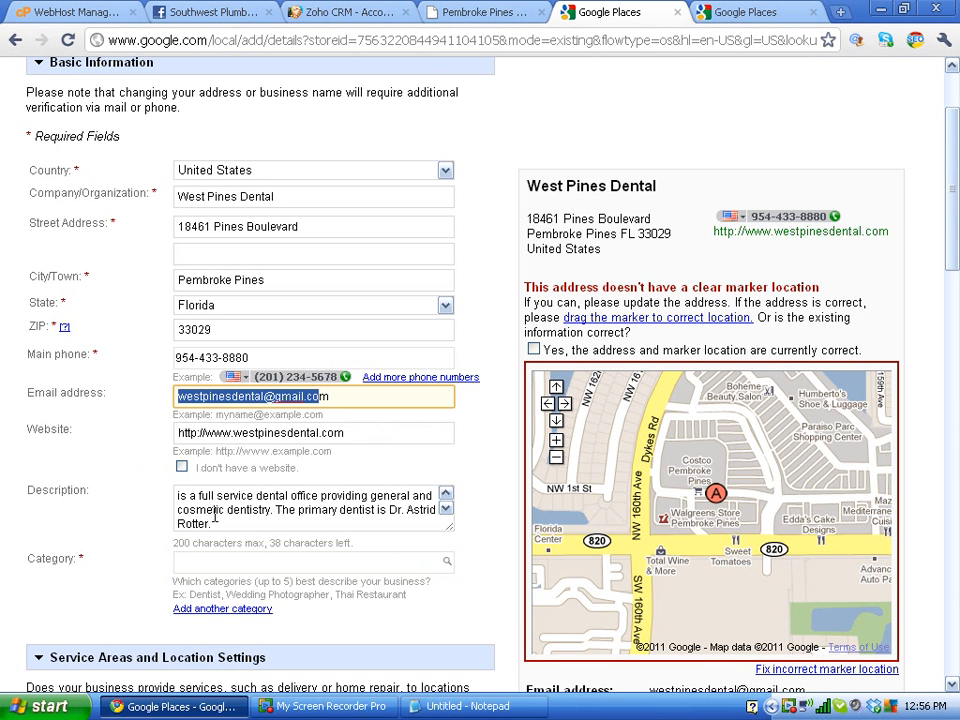
Step: Edit the description so it opens with 'Your Pembroke Pines Dentist!'
{"action": "left_click_drag", "start_coordinate": [205, 523], "coordinate": [181, 465]}
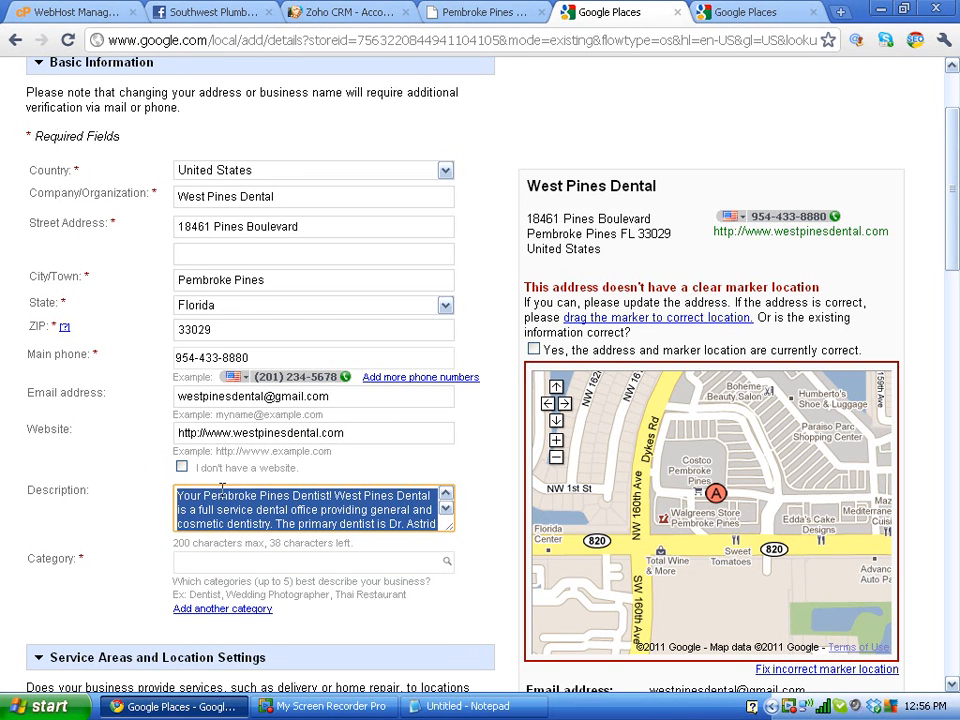
{"action": "mouse_move", "coordinate": [205, 499]}
{"action": "left_mouse_down"}
{"action": "mouse_move", "coordinate": [246, 493]}
{"action": "mouse_move", "coordinate": [223, 496]}
{"action": "left_mouse_up"}
{"action": "left_click", "coordinate": [334, 566]}
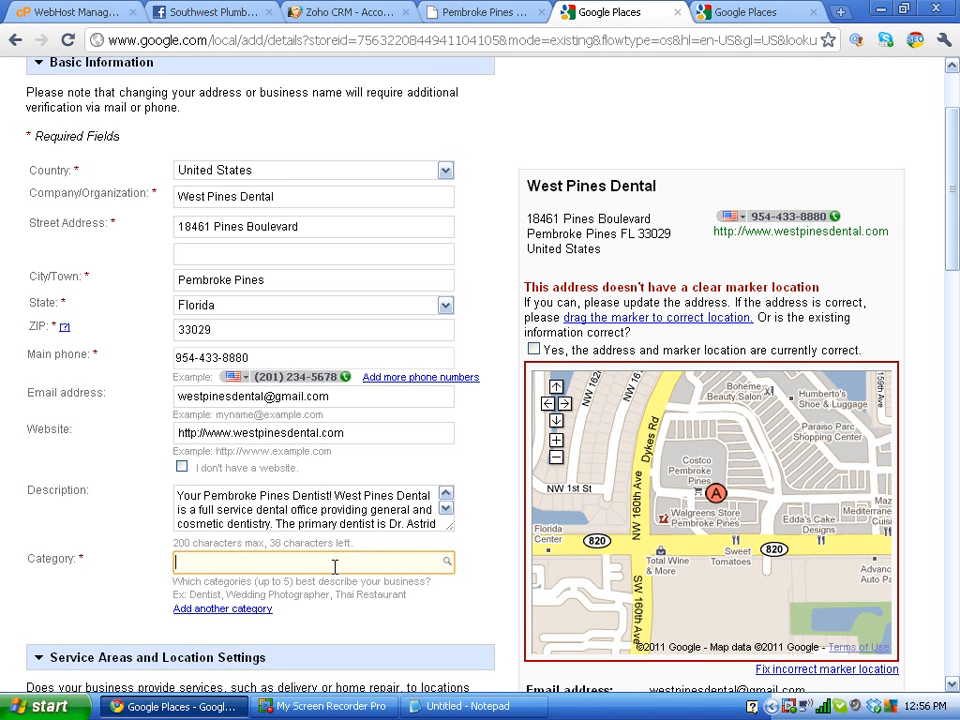
Step: Set Dentist as the main category and Cosmetic Dentist as the second
{"action": "type", "text": "dentist"}
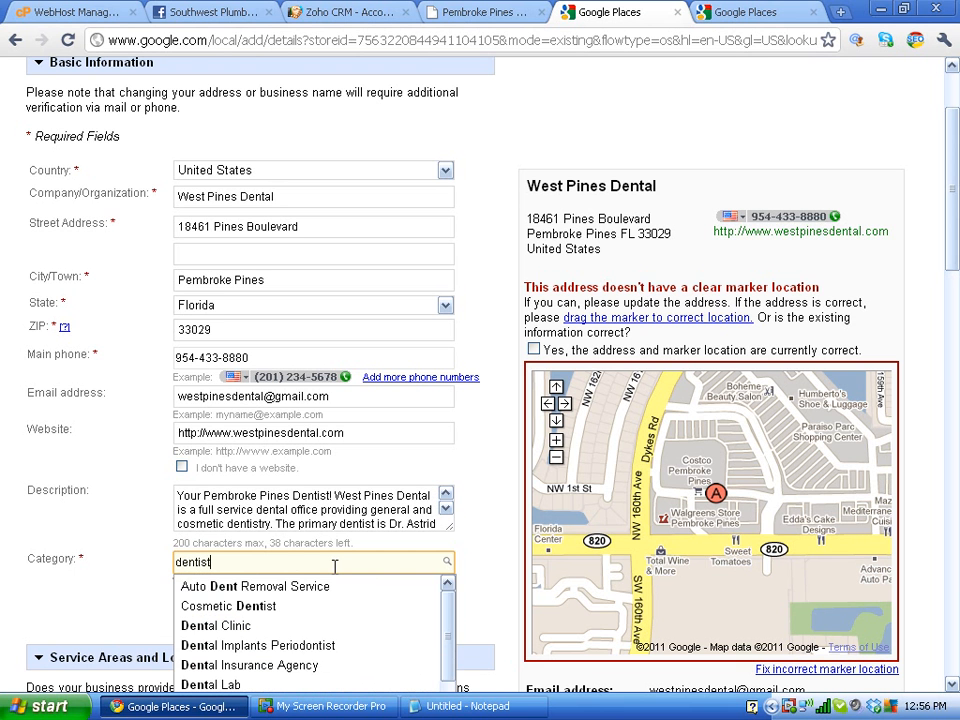
{"action": "left_click", "coordinate": [289, 608]}
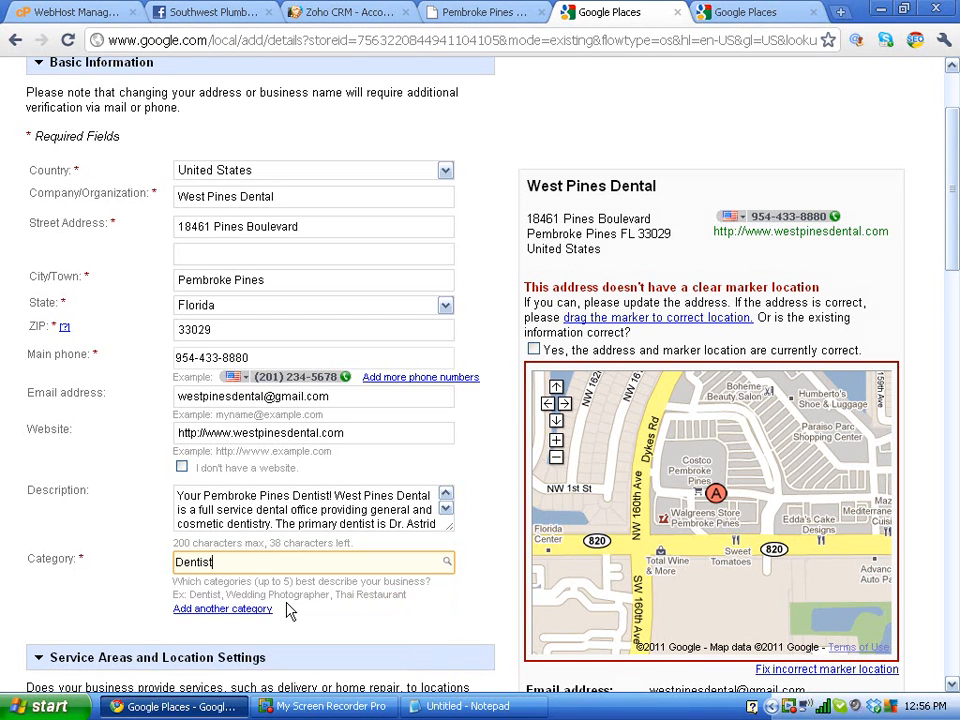
{"action": "left_click", "coordinate": [255, 608]}
{"action": "type", "text": "c"}
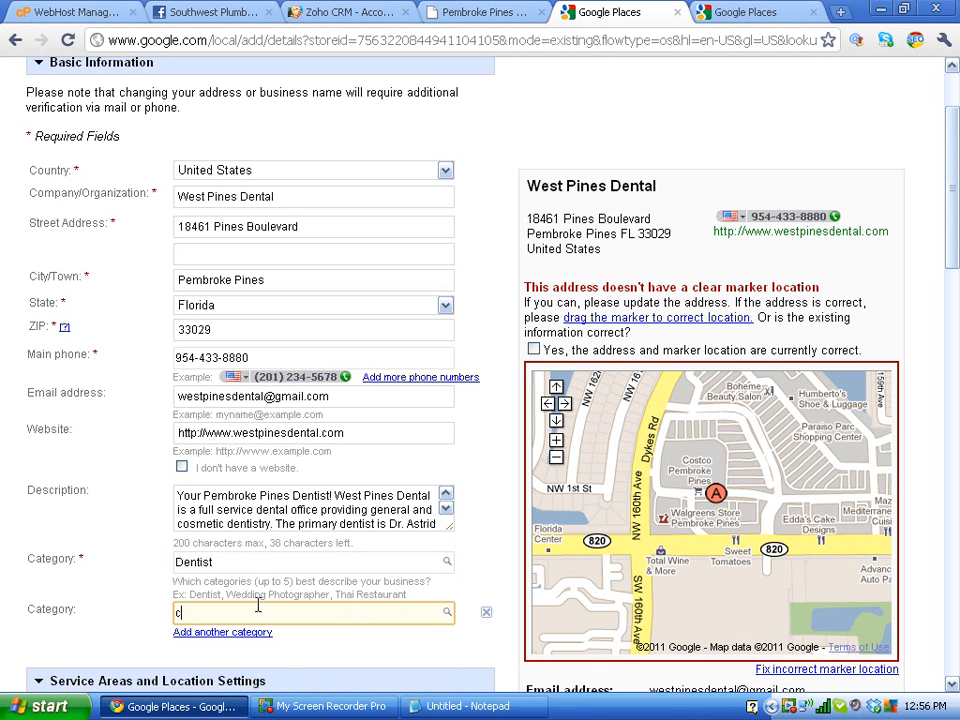
{"action": "type", "text": "ensits"}
{"action": "key", "text": "BackSpace"}
{"action": "key", "text": "BackSpace"}
{"action": "key", "text": "BackSpace"}
{"action": "key", "text": "BackSpace"}
{"action": "type", "text": "tist"}
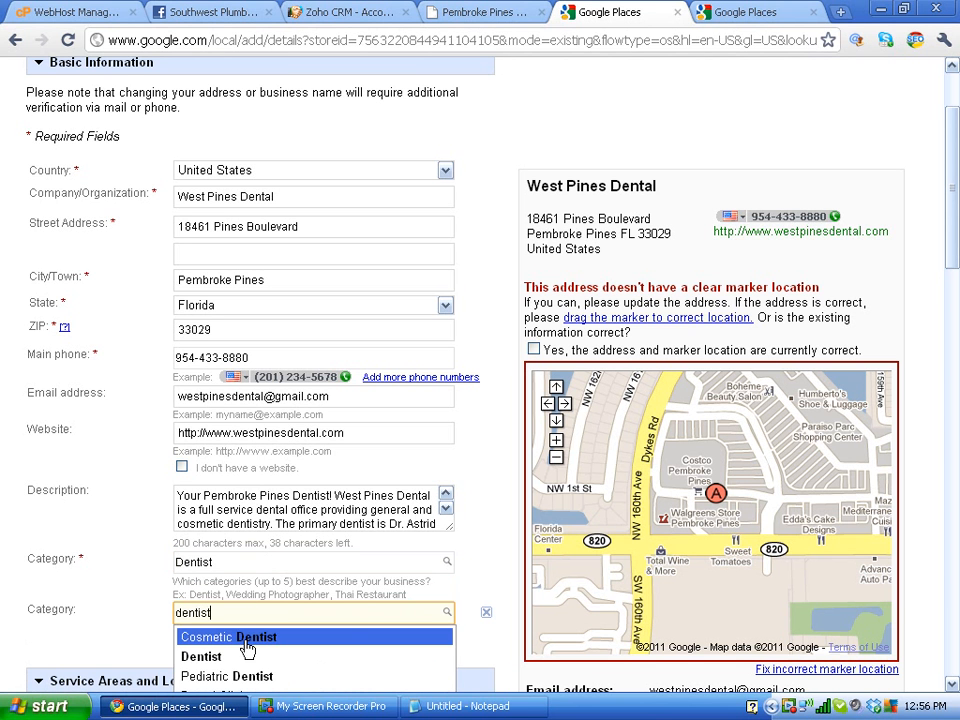
{"action": "left_click", "coordinate": [246, 638]}
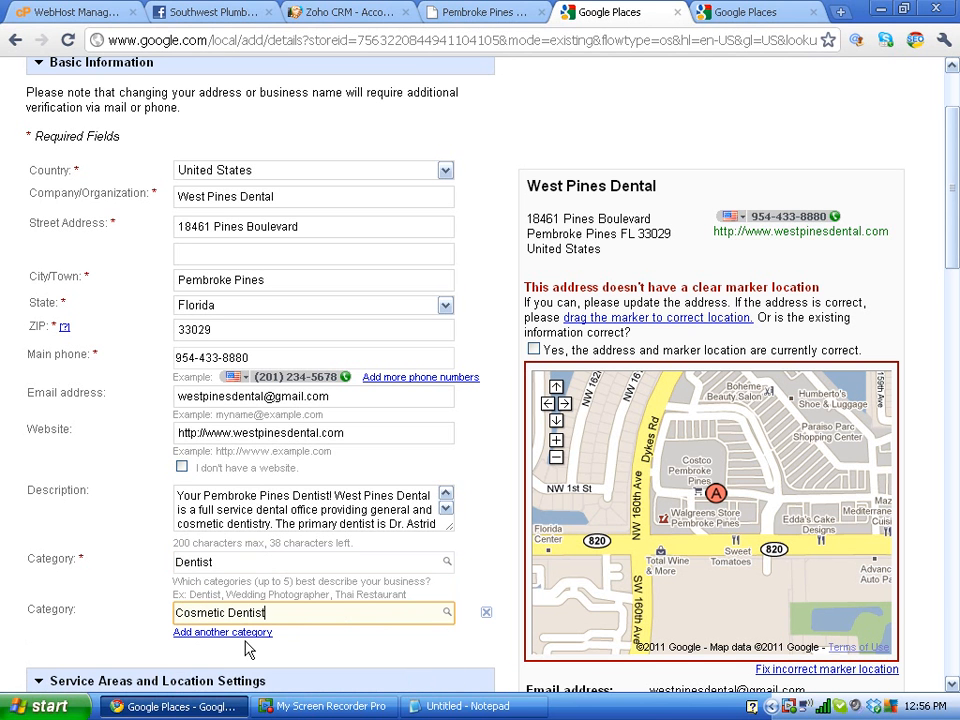
Step: Add Pediatric Dentist as the third category
{"action": "left_click", "coordinate": [236, 633]}
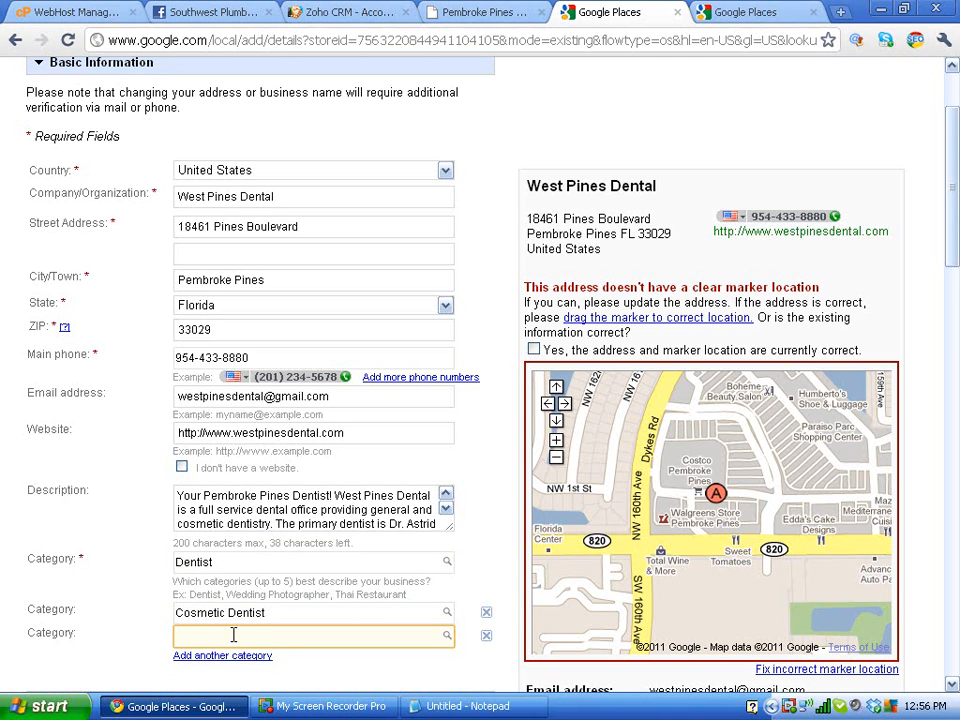
{"action": "type", "text": "dentist"}
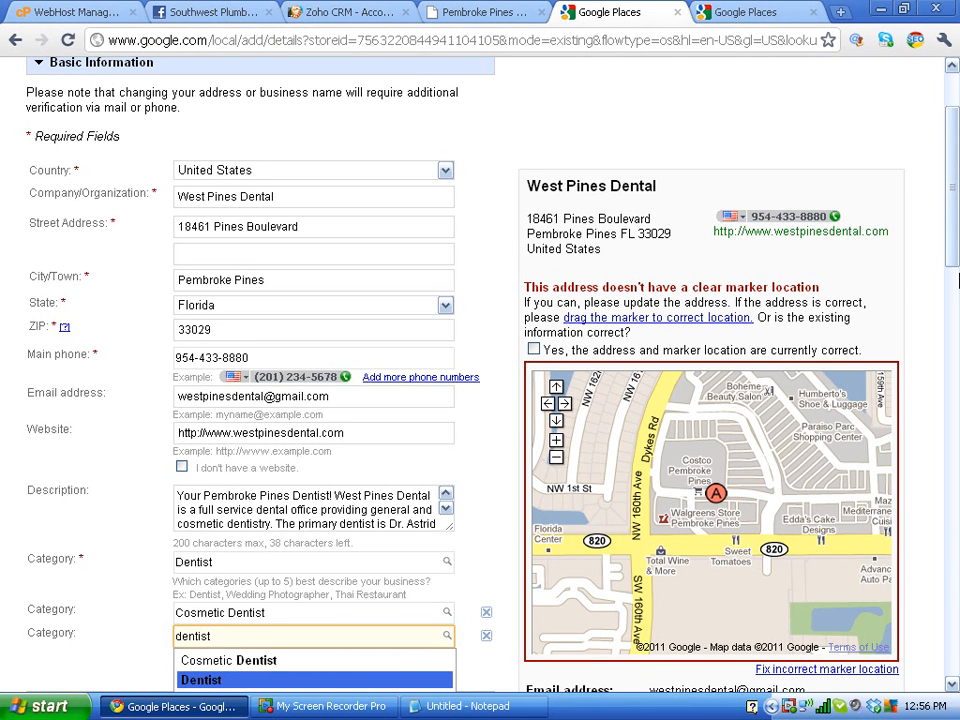
{"action": "scroll", "coordinate": [952, 262], "scroll_direction": "down", "scroll_amount": 4}
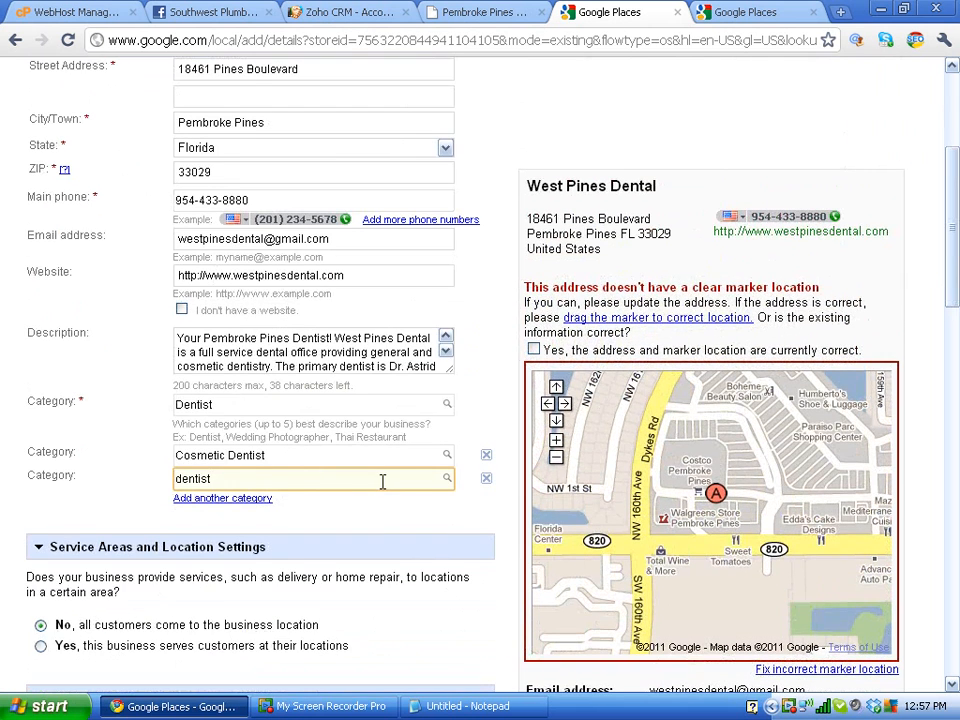
{"action": "key", "text": "Return"}
{"action": "left_click", "coordinate": [272, 483]}
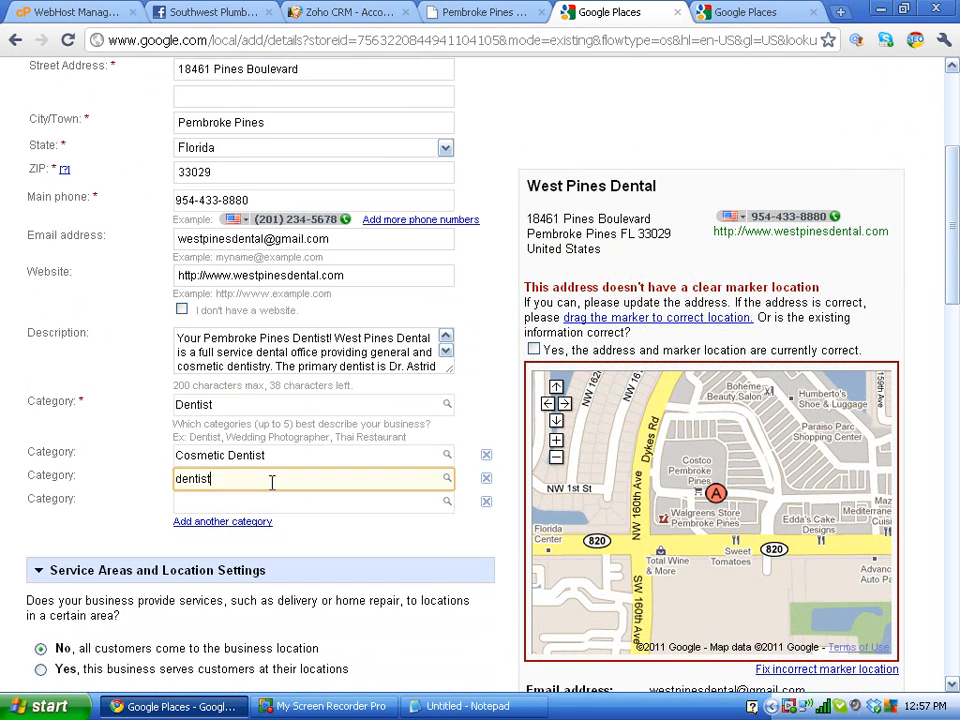
{"action": "key", "text": "BackSpace"}
{"action": "key", "text": "BackSpace"}
{"action": "key", "text": "BackSpace"}
{"action": "key", "text": "BackSpace"}
{"action": "key", "text": "BackSpace"}
{"action": "key", "text": "BackSpace"}
{"action": "type", "text": "Dentist"}
{"action": "key", "text": "BackSpace"}
{"action": "key", "text": "BackSpace"}
{"action": "key", "text": "BackSpace"}
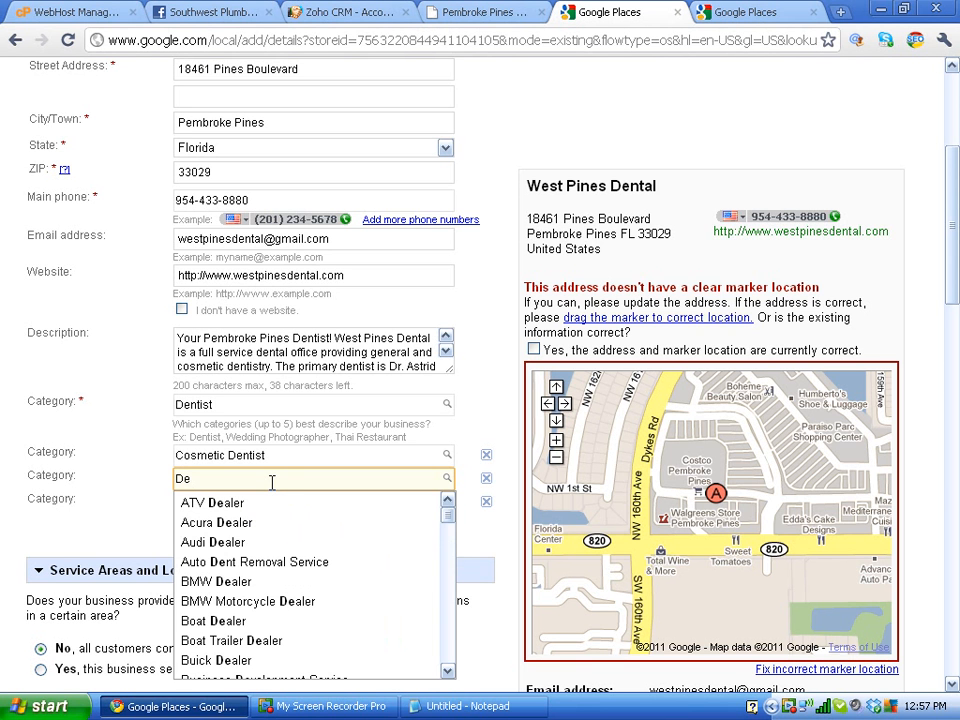
{"action": "type", "text": "ntist"}
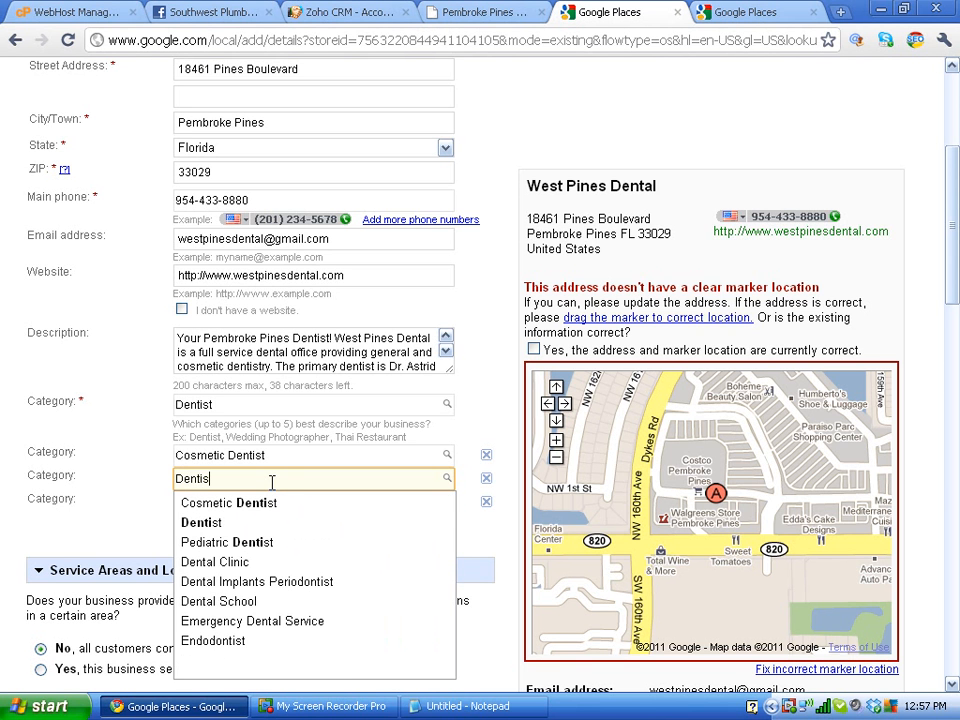
{"action": "left_click", "coordinate": [260, 548]}
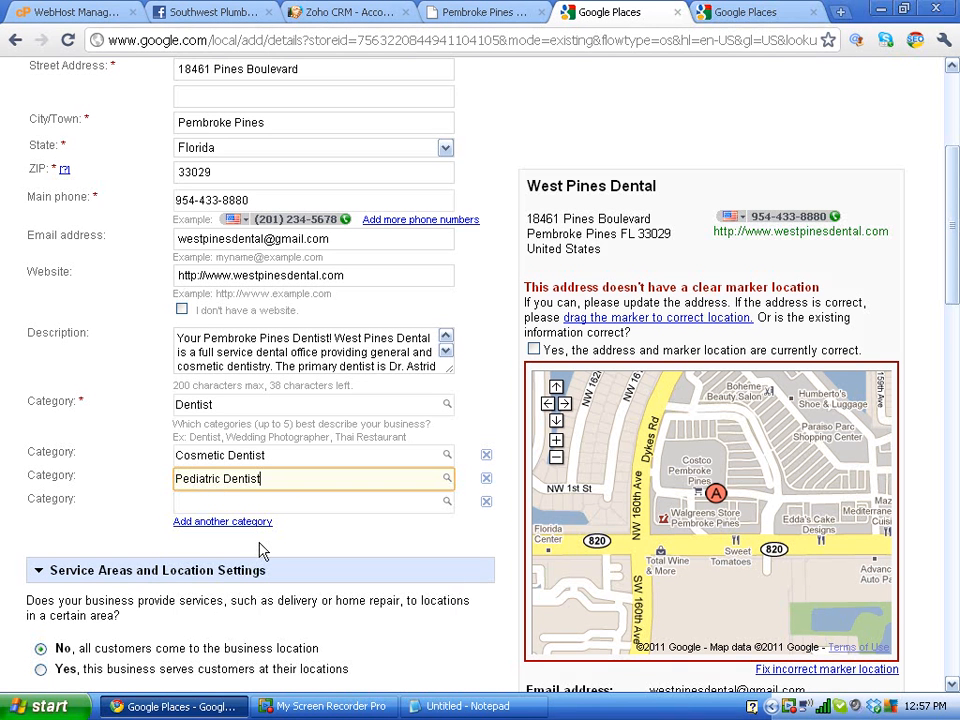
Step: Add Emergency Dental Service as the fourth category
{"action": "left_click", "coordinate": [251, 504]}
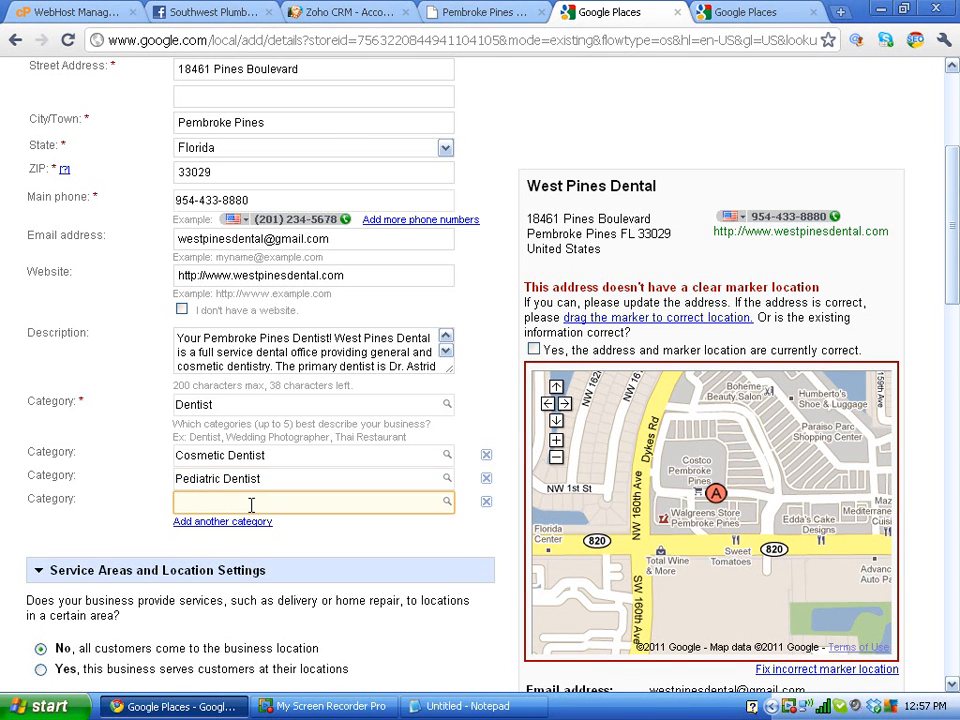
{"action": "type", "text": "dentist"}
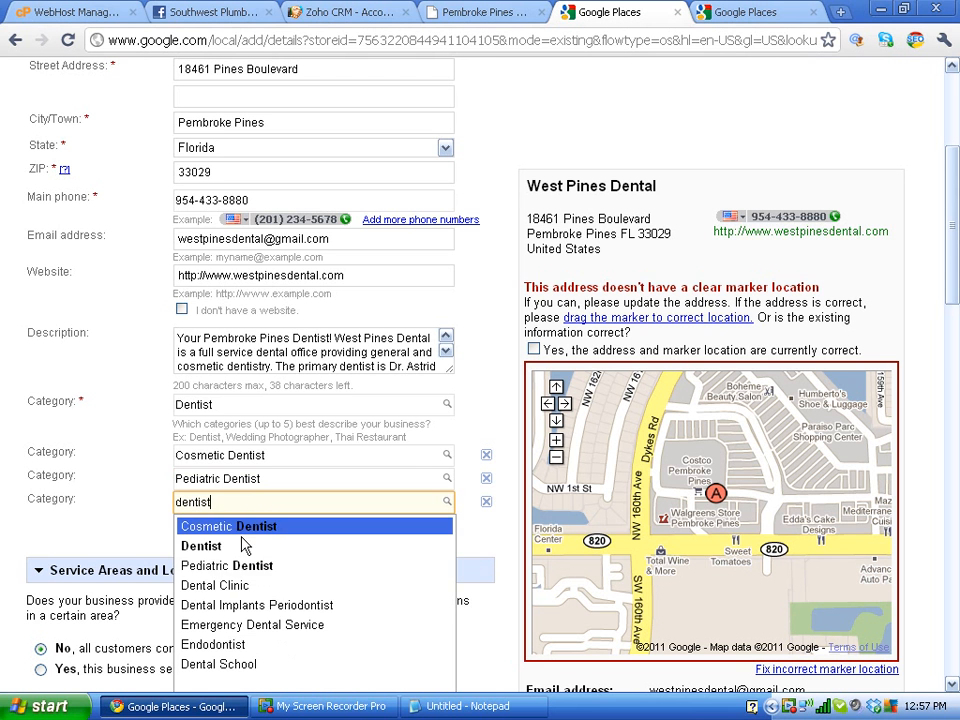
{"action": "left_click", "coordinate": [237, 625]}
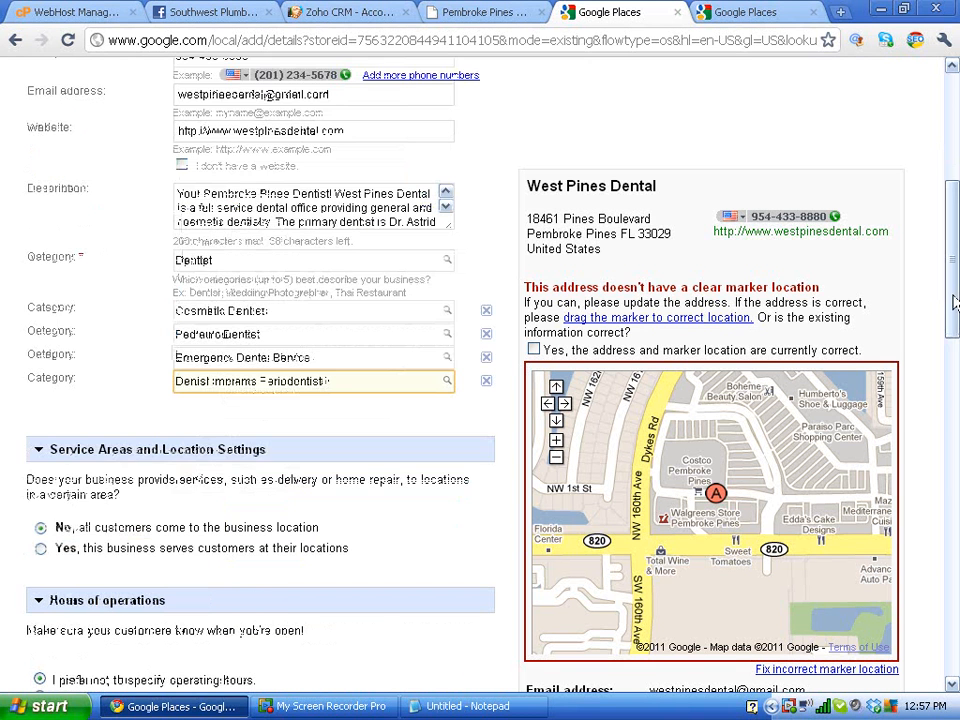
{"action": "left_click_drag", "start_coordinate": [953, 295], "coordinate": [953, 319]}
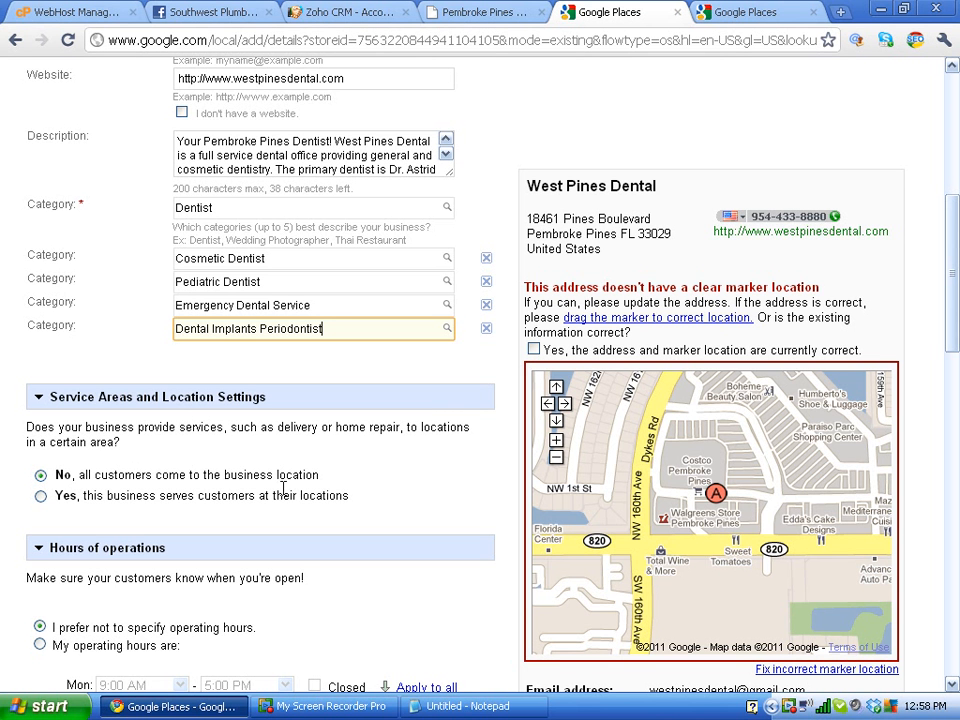
{"action": "left_click", "coordinate": [41, 496]}
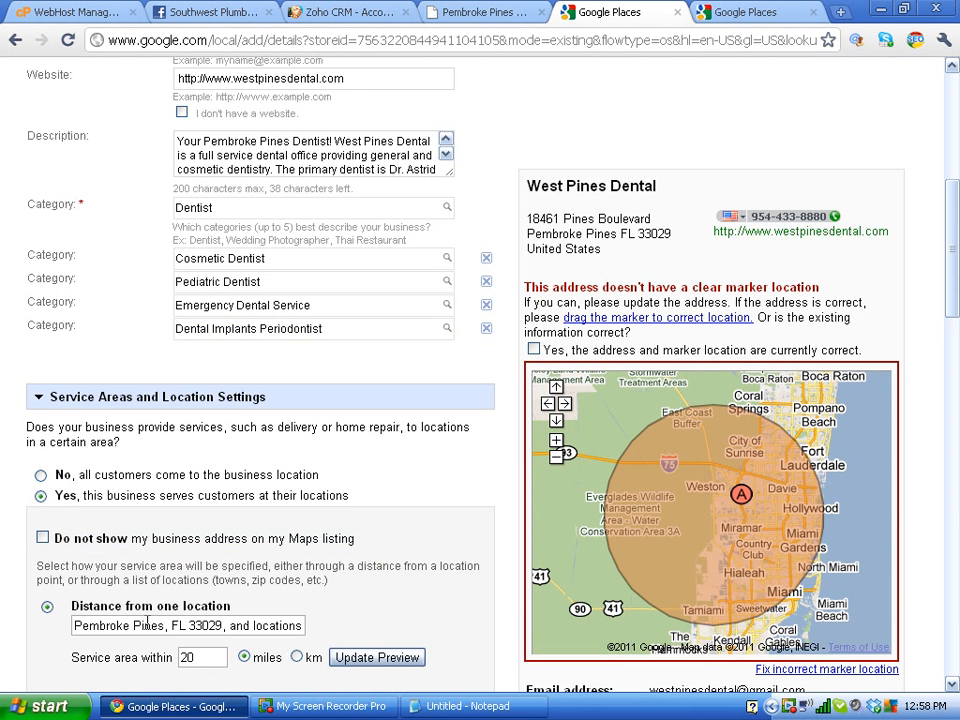
{"action": "double_click", "coordinate": [193, 657]}
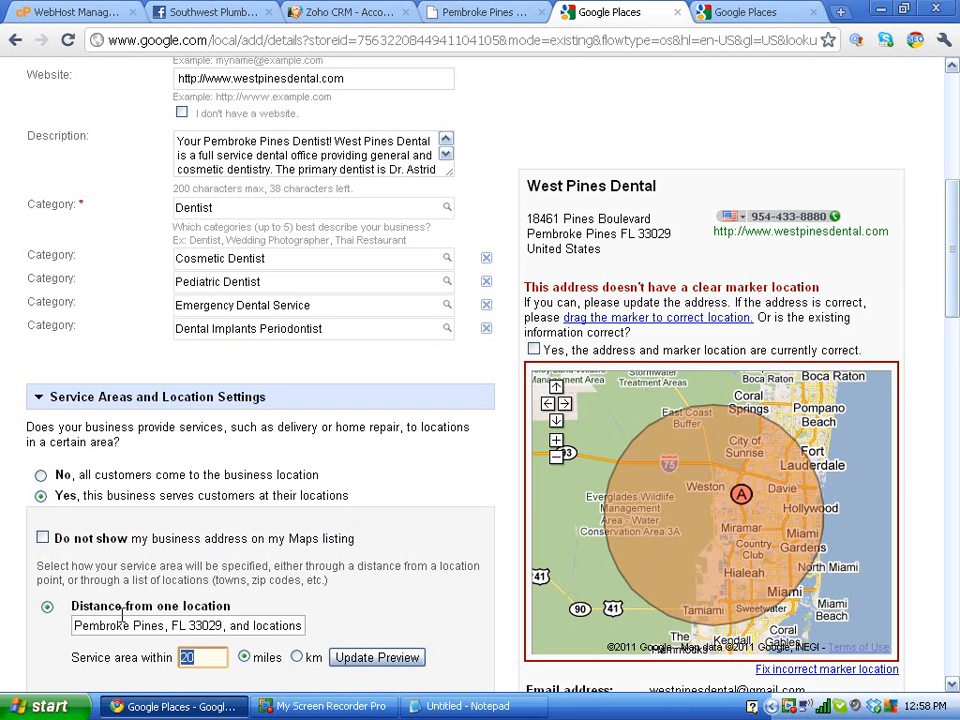
{"action": "type", "text": "40"}
{"action": "left_click", "coordinate": [358, 657]}
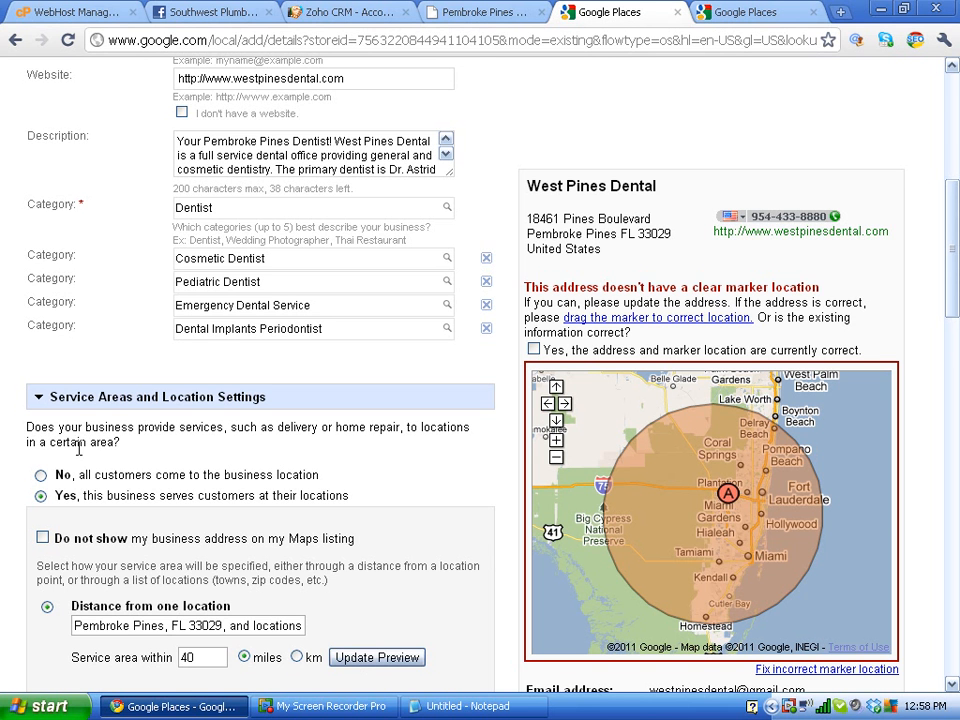
{"action": "left_click", "coordinate": [40, 476]}
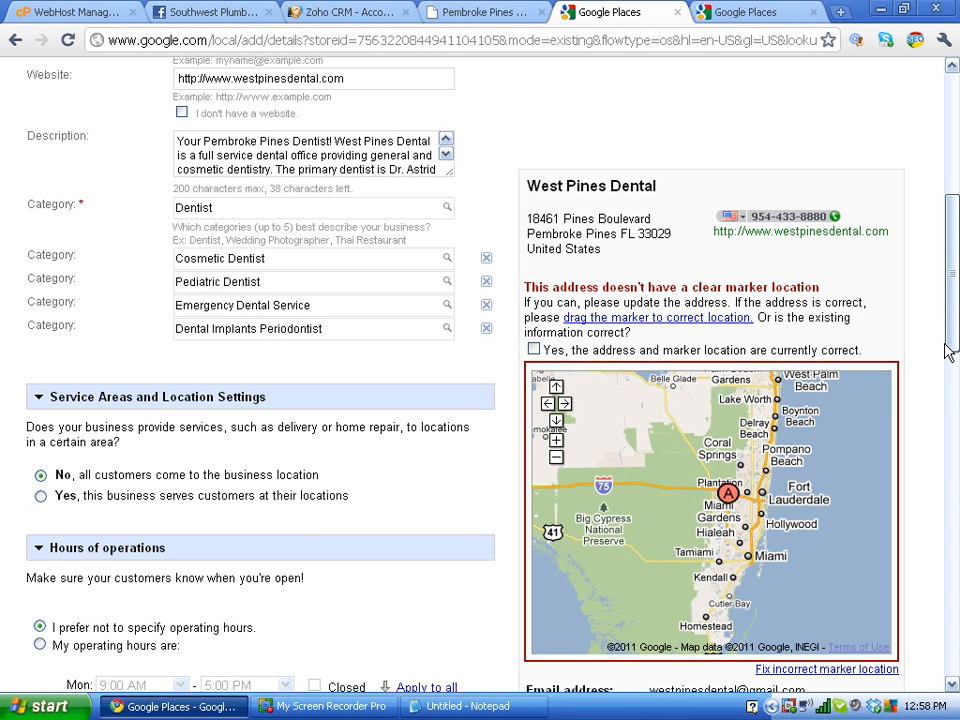
{"action": "scroll", "coordinate": [945, 372], "scroll_direction": "down", "scroll_amount": 1}
Step: Set Monday–Friday hours to 8:30 AM–5:00 PM with Saturday and Sunday closed
{"action": "scroll", "coordinate": [948, 376], "scroll_direction": "down", "scroll_amount": 2}
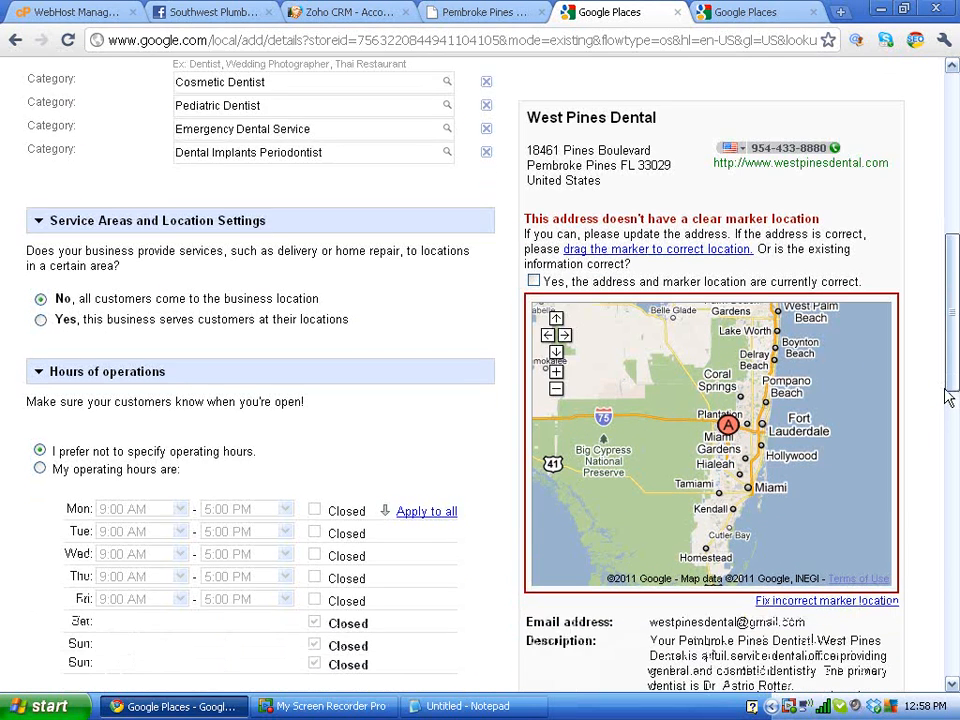
{"action": "left_click", "coordinate": [40, 461]}
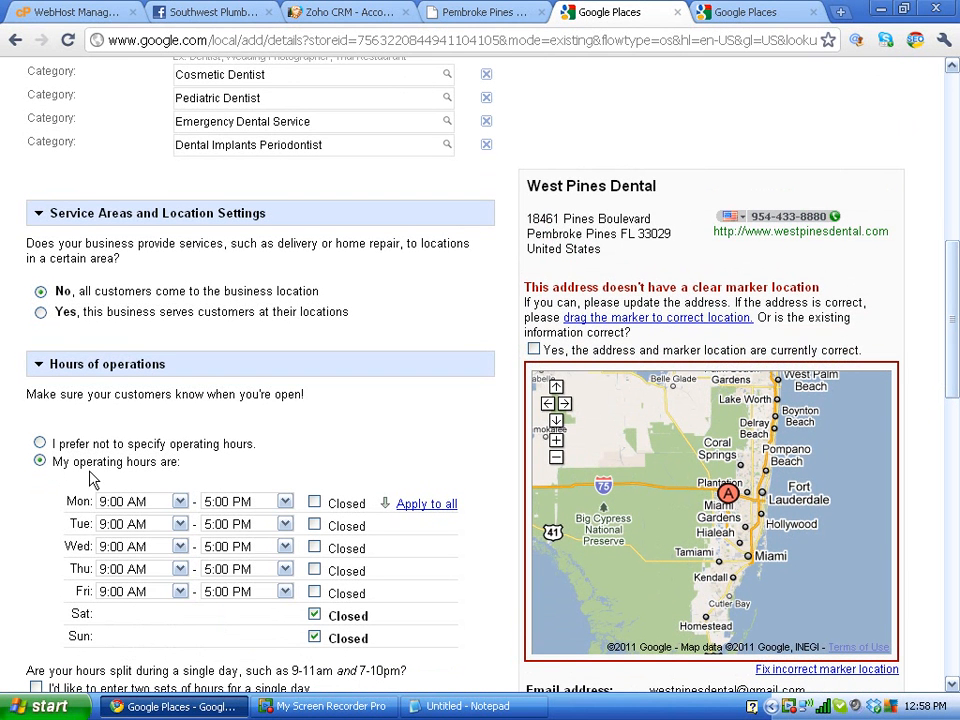
{"action": "left_click", "coordinate": [179, 524]}
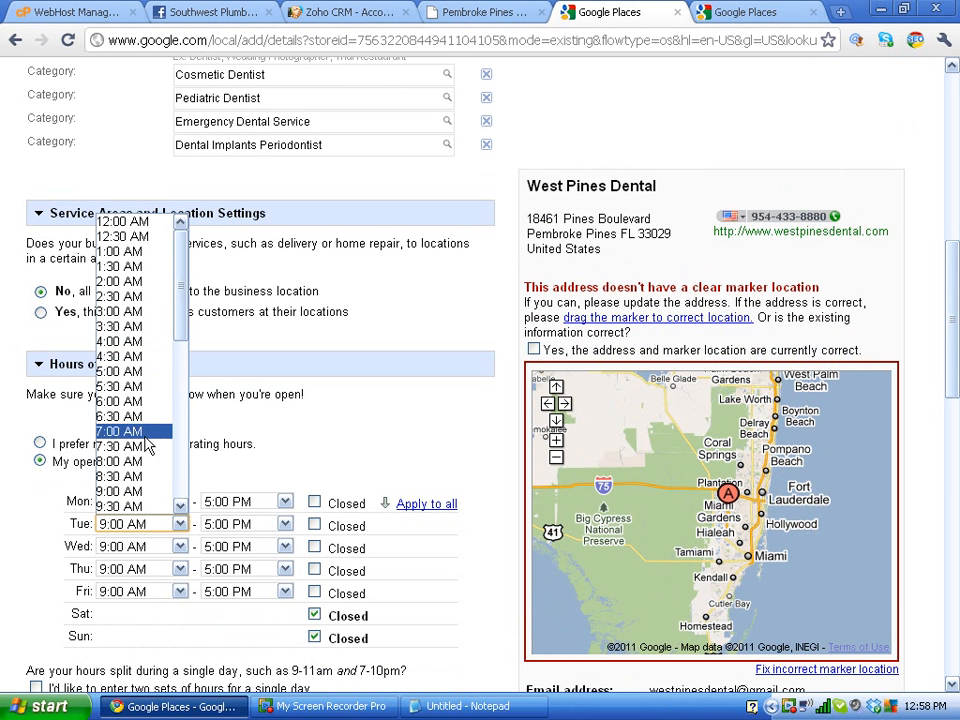
{"action": "left_click", "coordinate": [142, 478]}
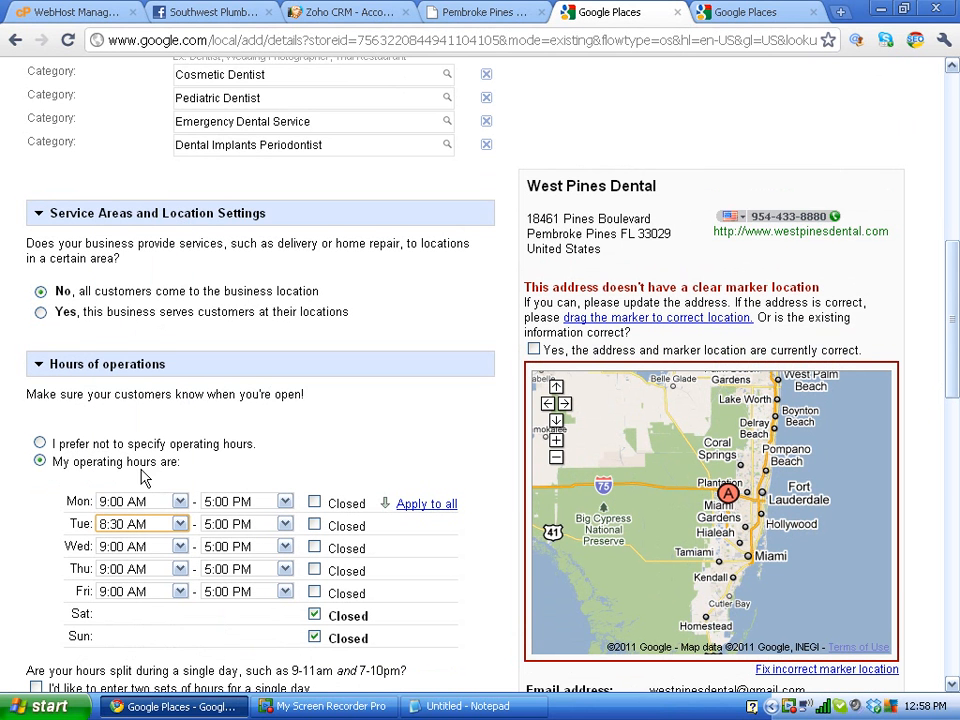
{"action": "left_click", "coordinate": [410, 505]}
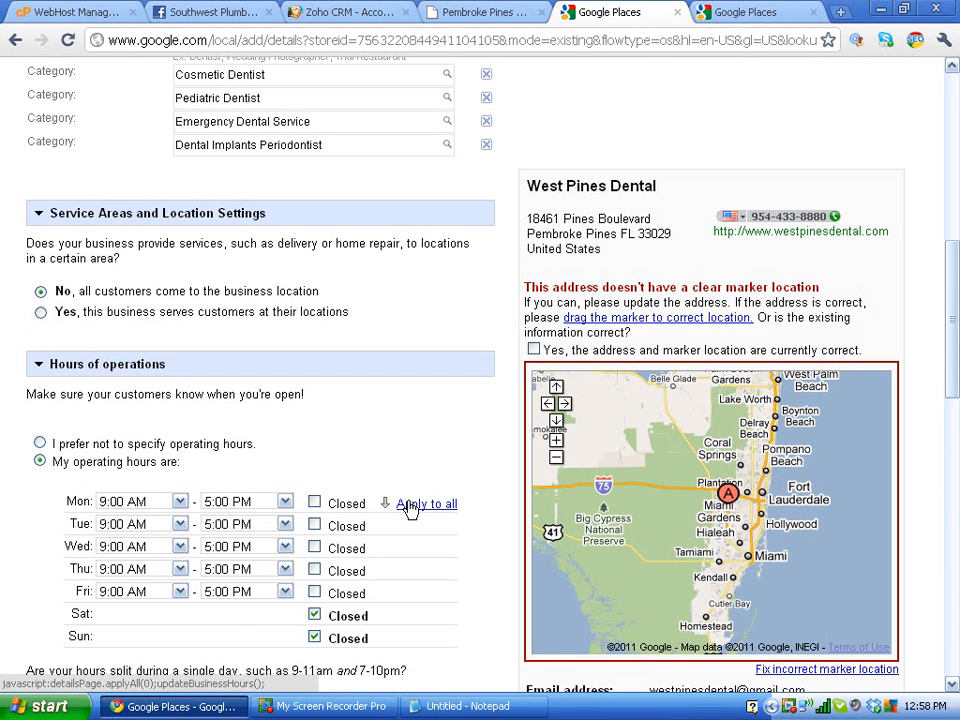
{"action": "left_click", "coordinate": [179, 501]}
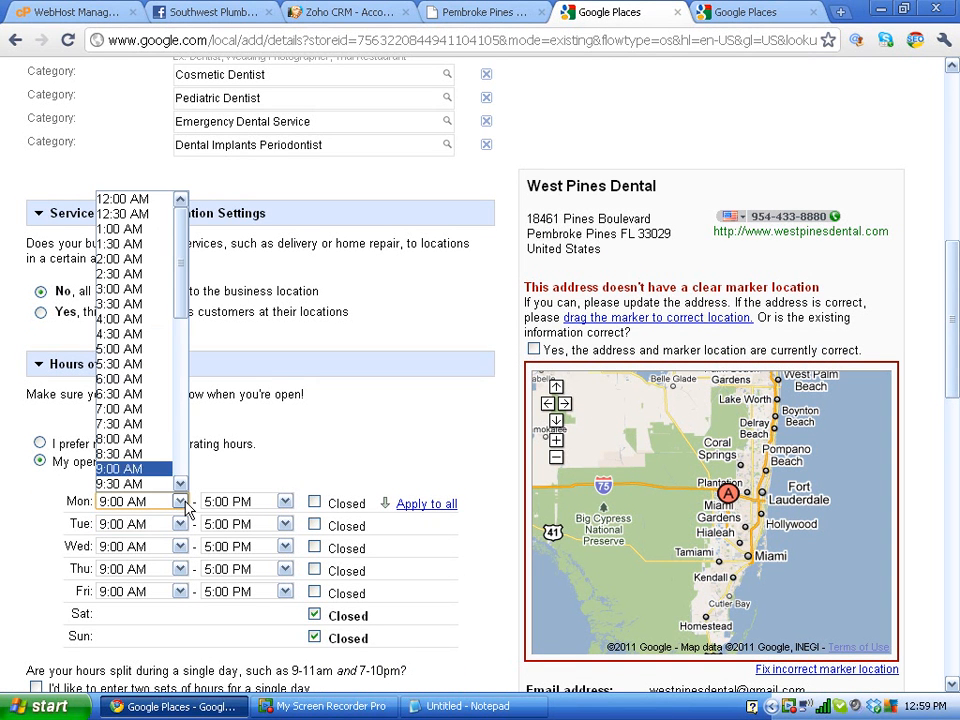
{"action": "left_click", "coordinate": [150, 440]}
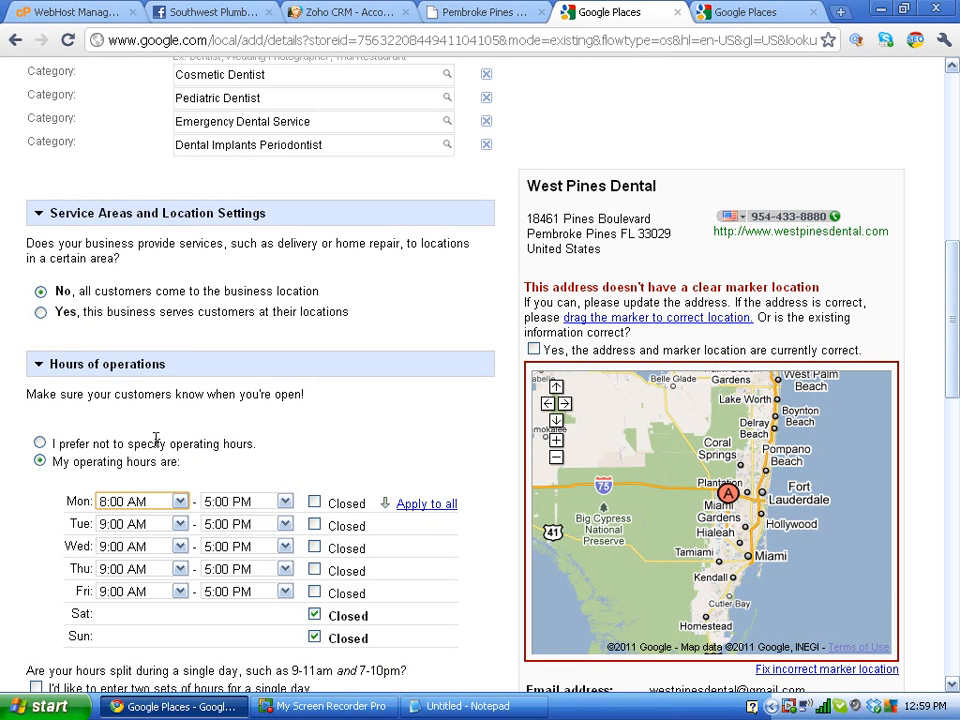
{"action": "left_click", "coordinate": [430, 510]}
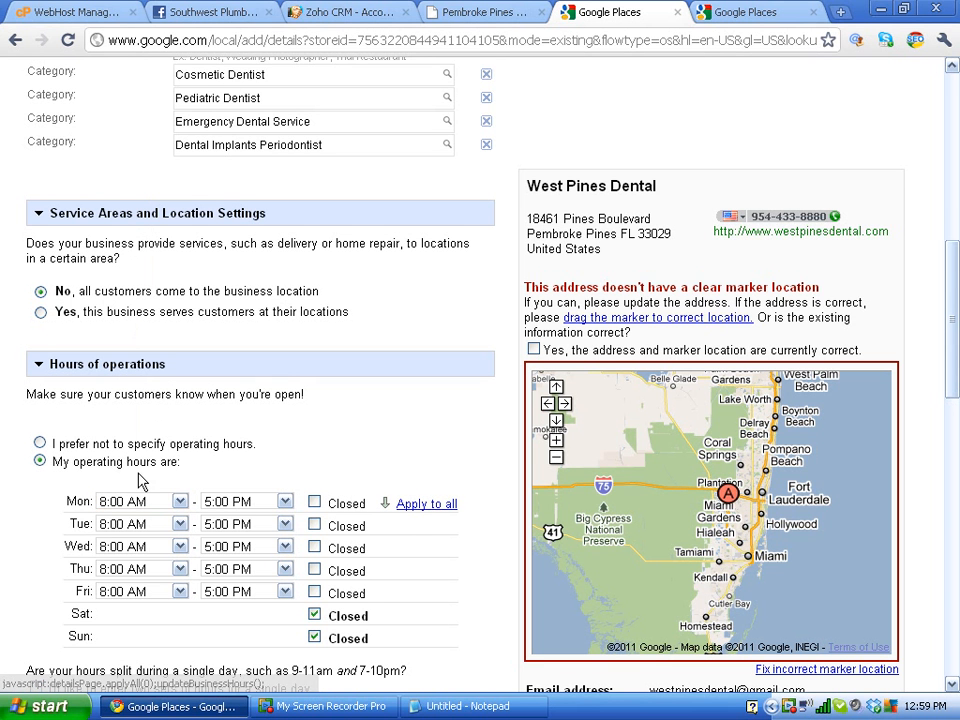
{"action": "left_click", "coordinate": [152, 503]}
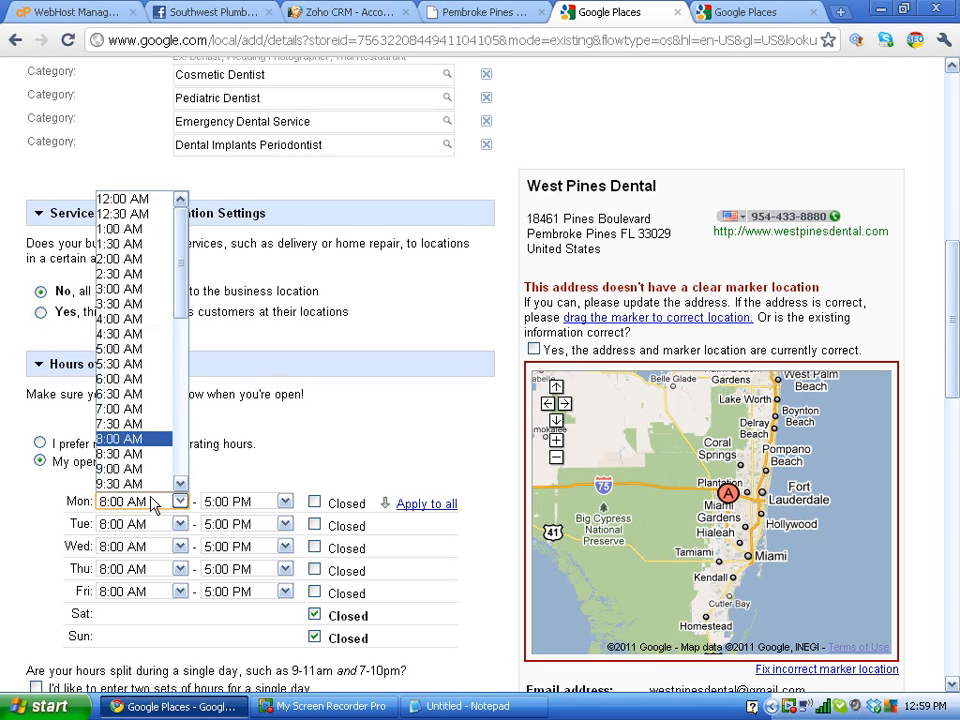
{"action": "left_click", "coordinate": [150, 454]}
{"action": "left_click", "coordinate": [429, 512]}
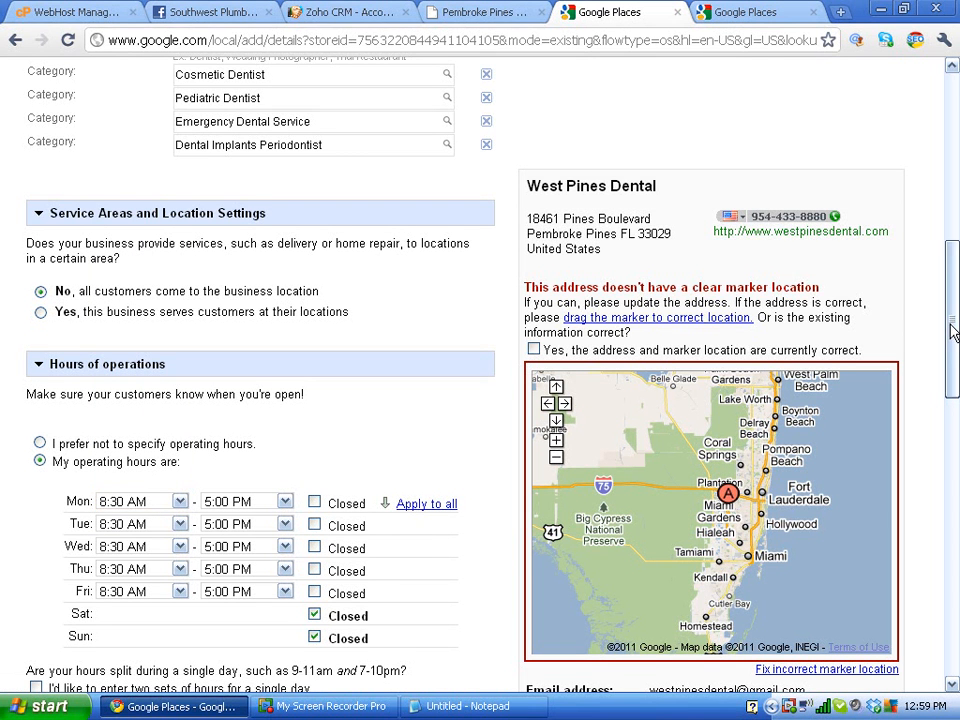
{"action": "left_click_drag", "start_coordinate": [952, 332], "coordinate": [950, 445]}
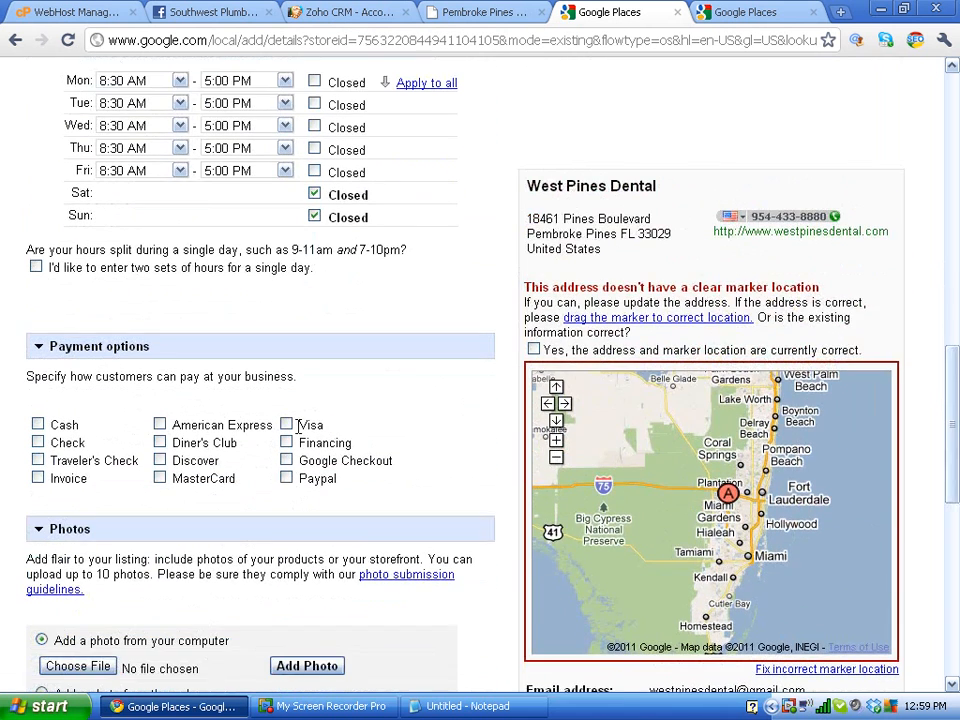
Step: Tick Visa, Cash, Check, American Express, Discover, MasterCard and Financing as payment options
{"action": "left_click", "coordinate": [286, 425]}
{"action": "left_click", "coordinate": [38, 425]}
{"action": "left_click", "coordinate": [39, 443]}
{"action": "left_click", "coordinate": [160, 425]}
{"action": "left_click", "coordinate": [160, 461]}
{"action": "left_click", "coordinate": [160, 479]}
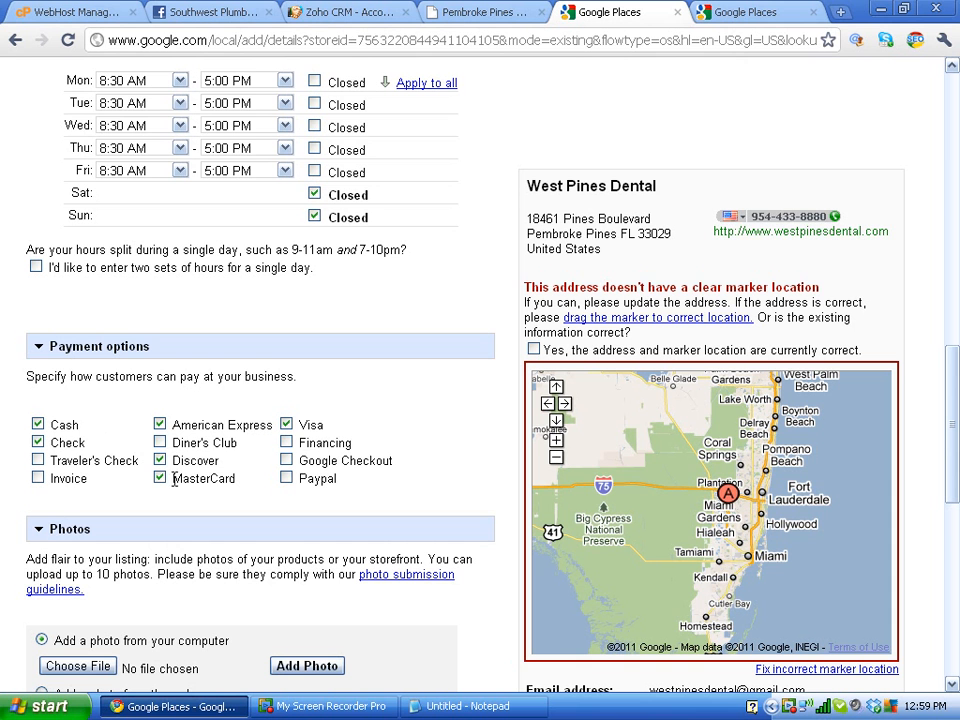
{"action": "left_click", "coordinate": [287, 443]}
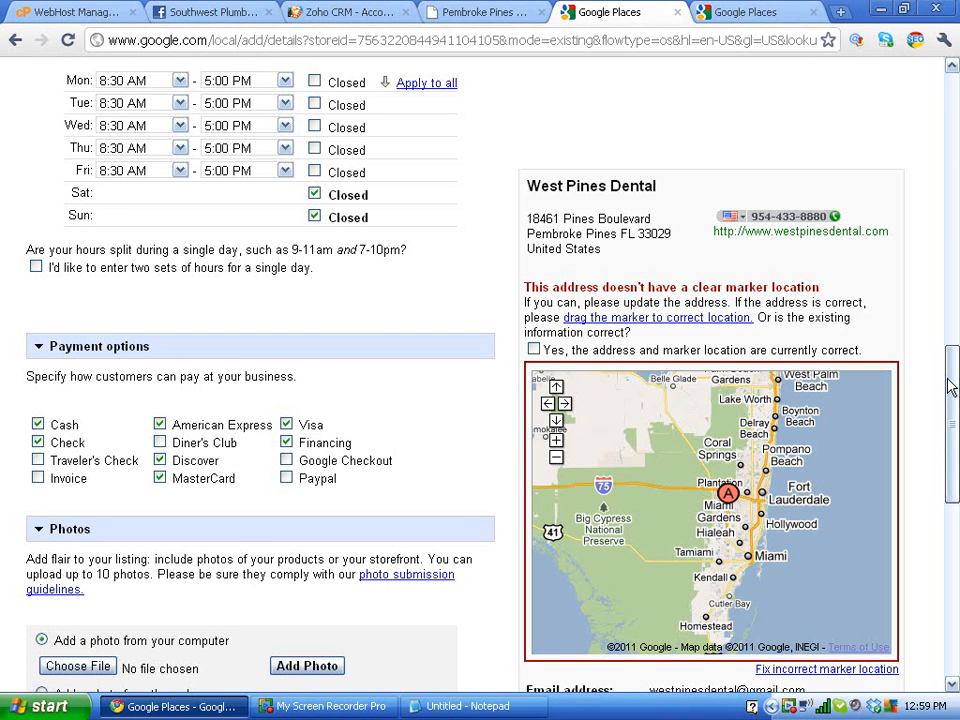
{"action": "left_click_drag", "start_coordinate": [950, 388], "coordinate": [953, 448]}
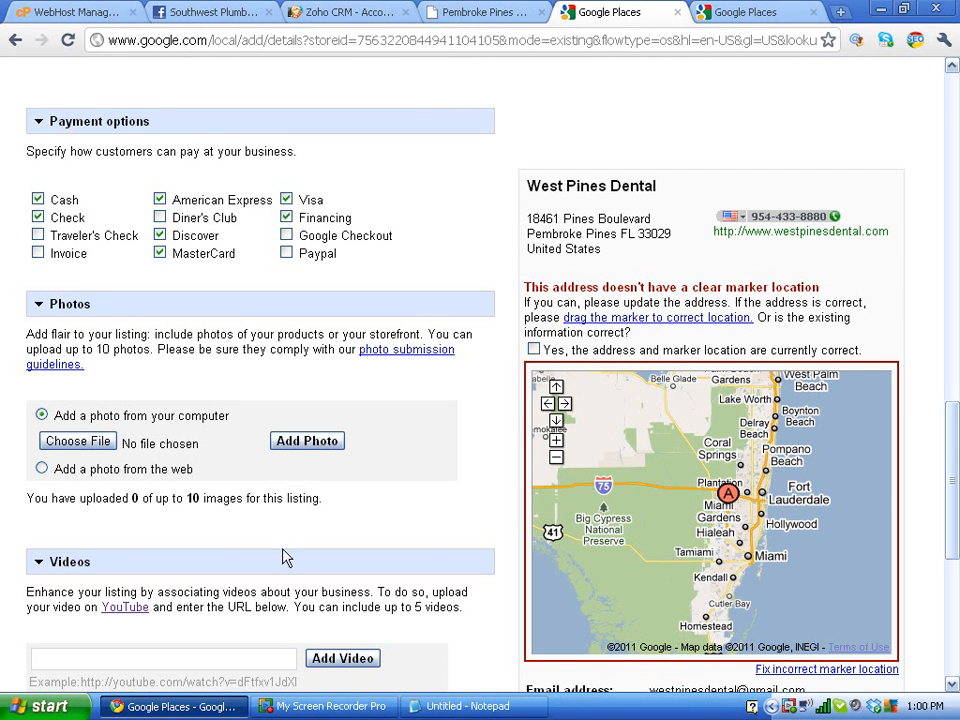
Step: Upload the dentist's portrait photo from the West Pines Dental folder
{"action": "left_click", "coordinate": [78, 441]}
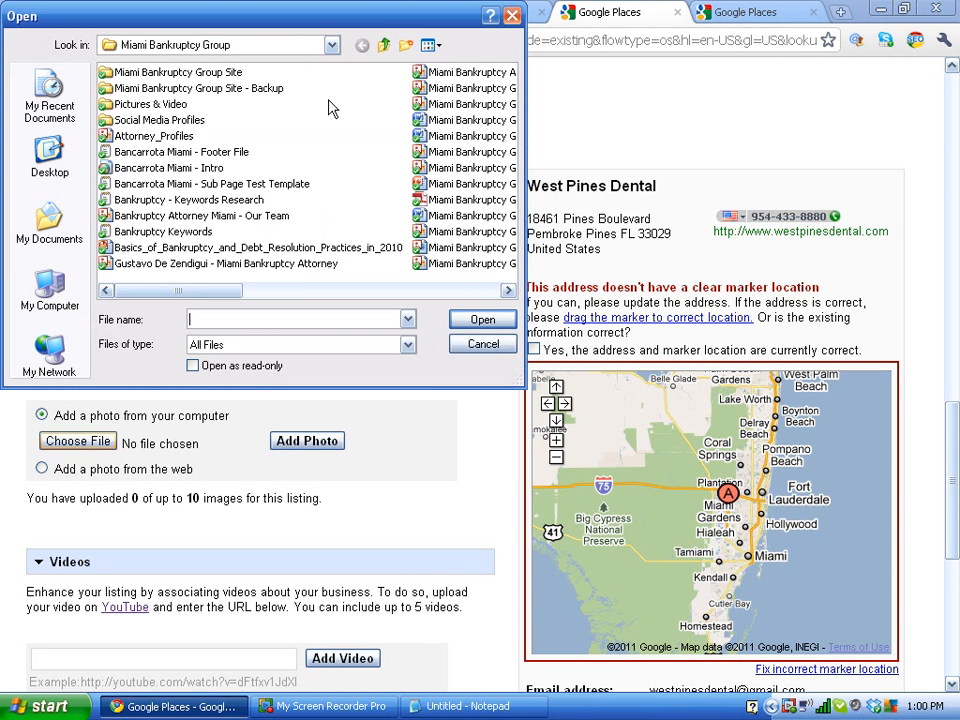
{"action": "left_click", "coordinate": [383, 45]}
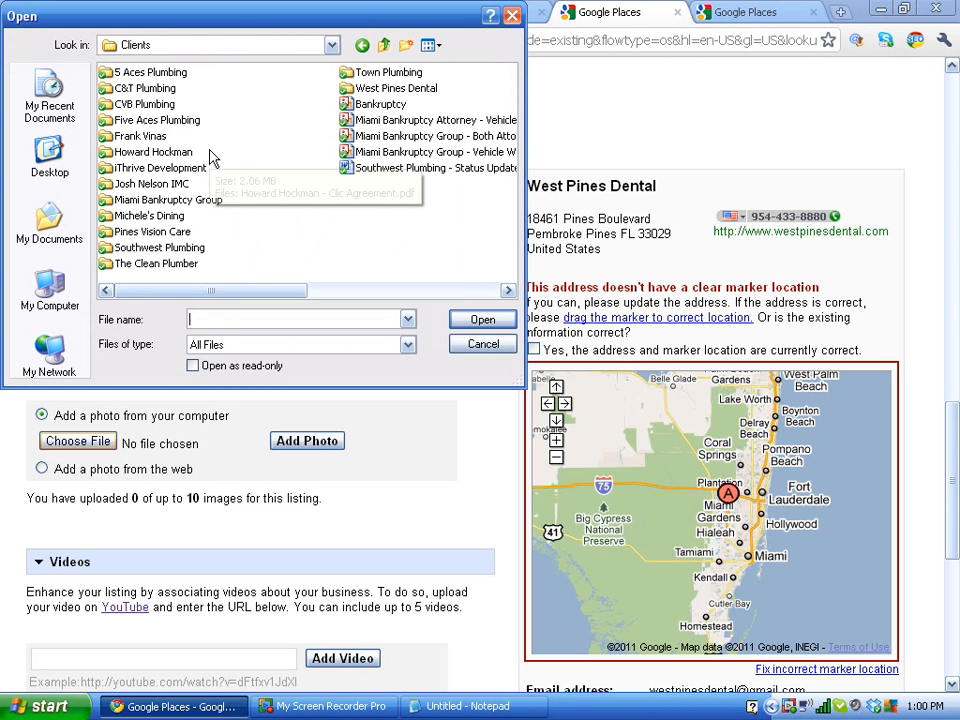
{"action": "double_click", "coordinate": [385, 88]}
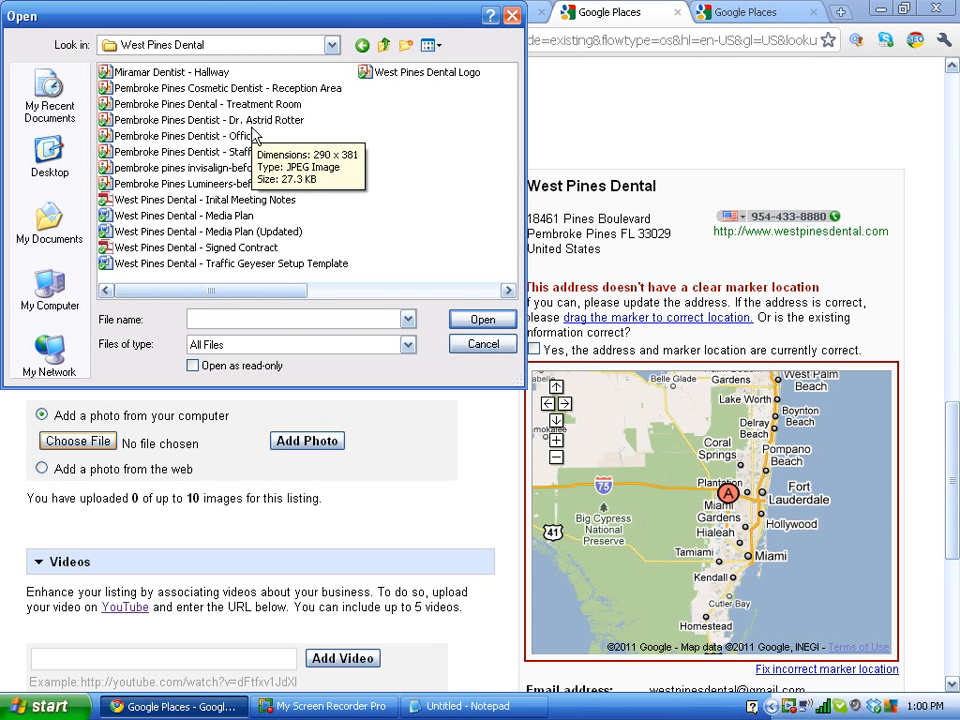
{"action": "left_click", "coordinate": [250, 120]}
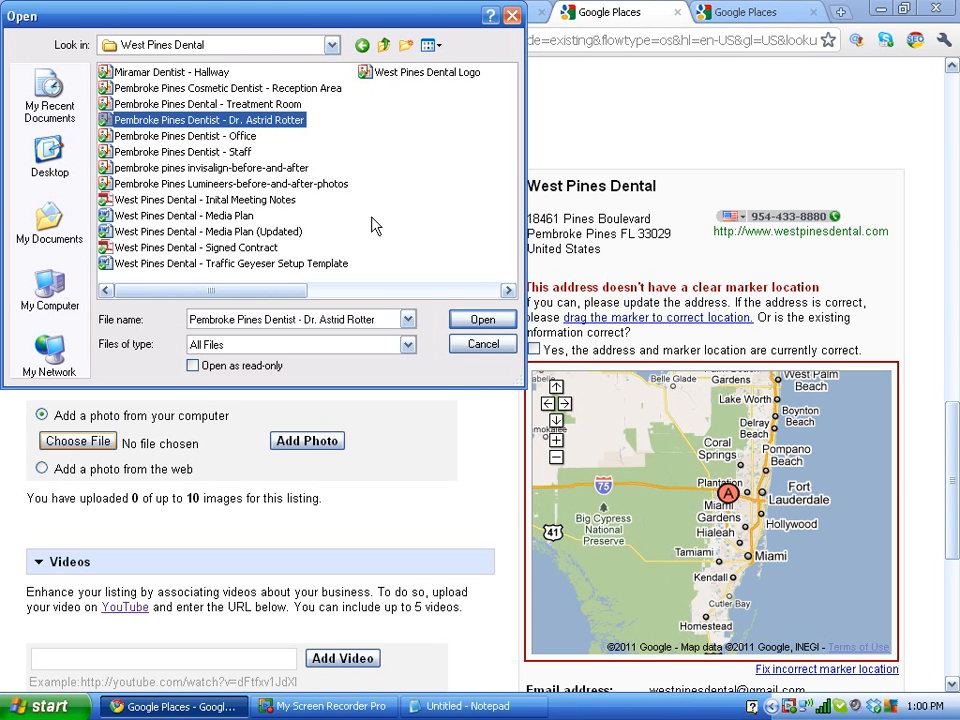
{"action": "left_click", "coordinate": [470, 321]}
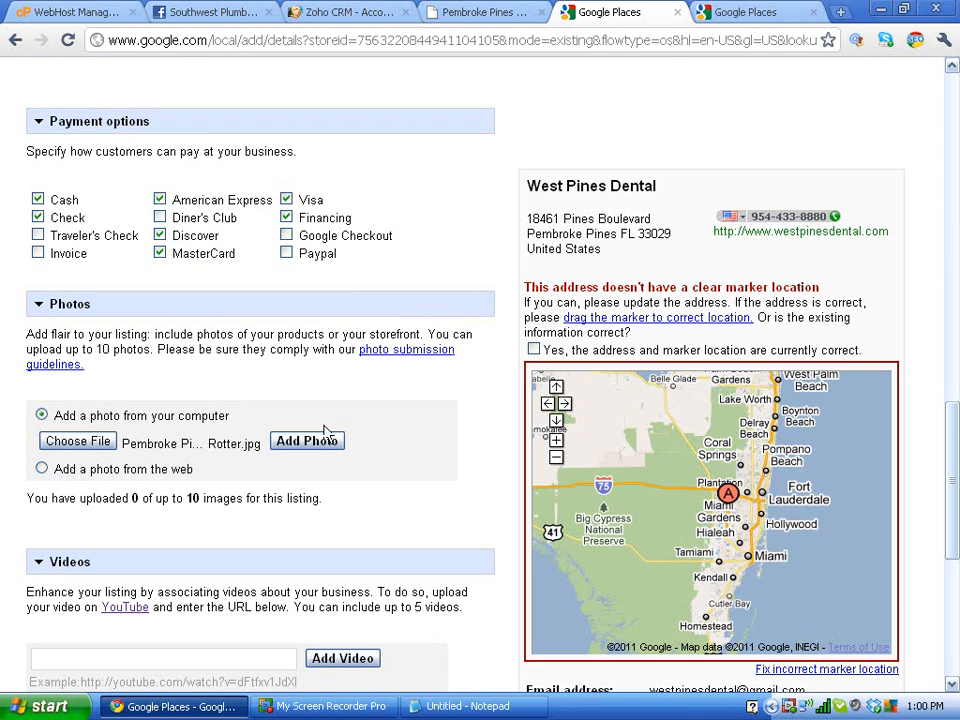
{"action": "left_click", "coordinate": [324, 441]}
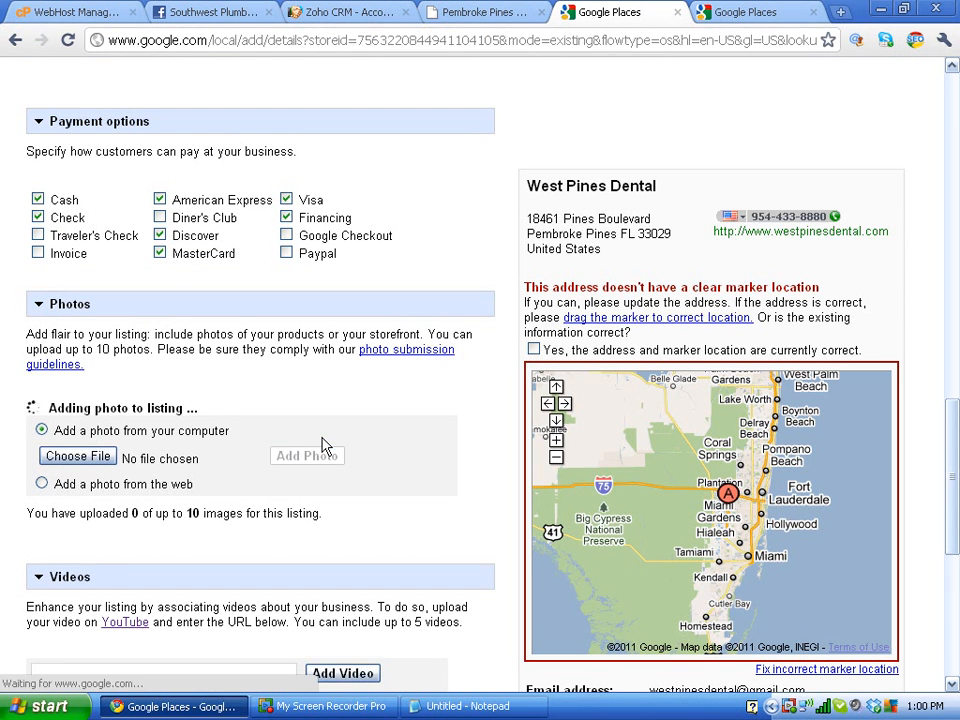
Step: Upload the West Pines Dental Logo file as another listing photo
{"action": "left_click", "coordinate": [96, 456]}
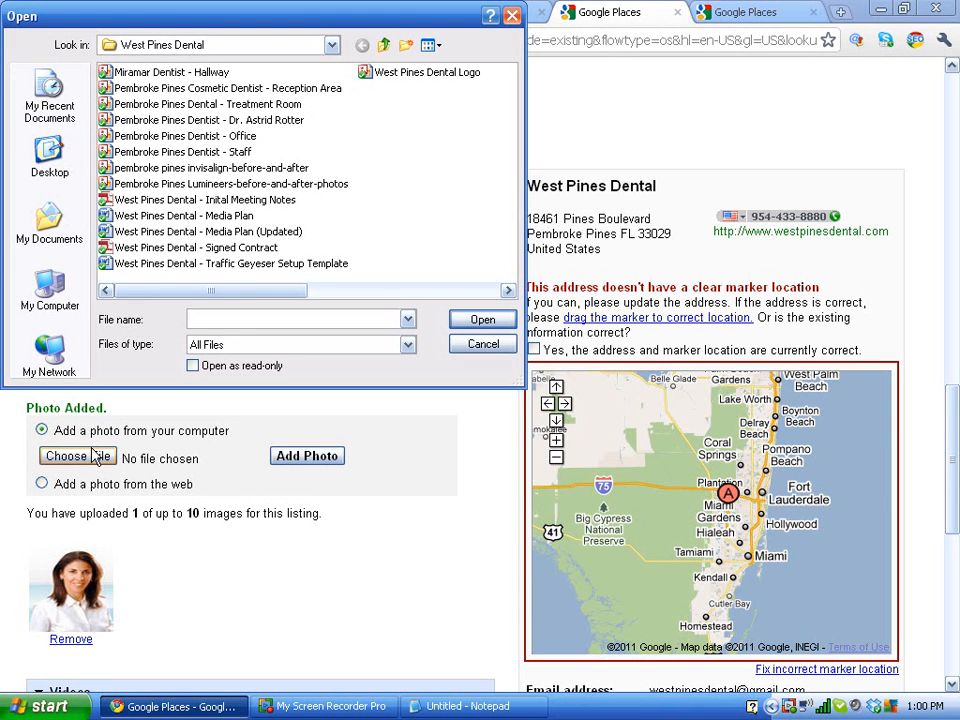
{"action": "left_click", "coordinate": [388, 77]}
{"action": "left_click", "coordinate": [485, 322]}
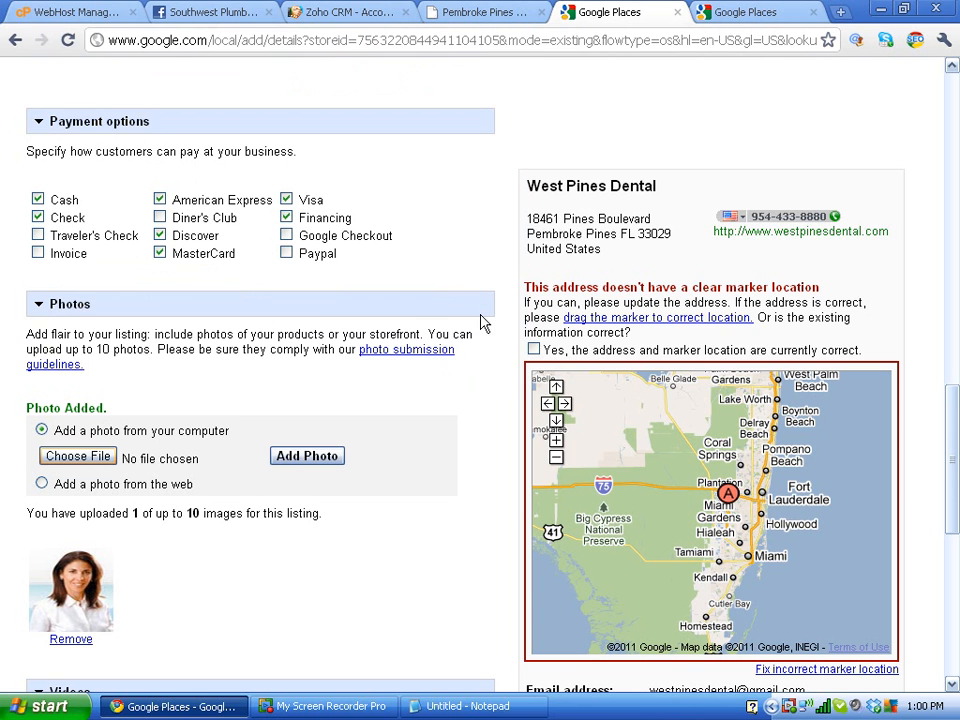
{"action": "left_click", "coordinate": [302, 458]}
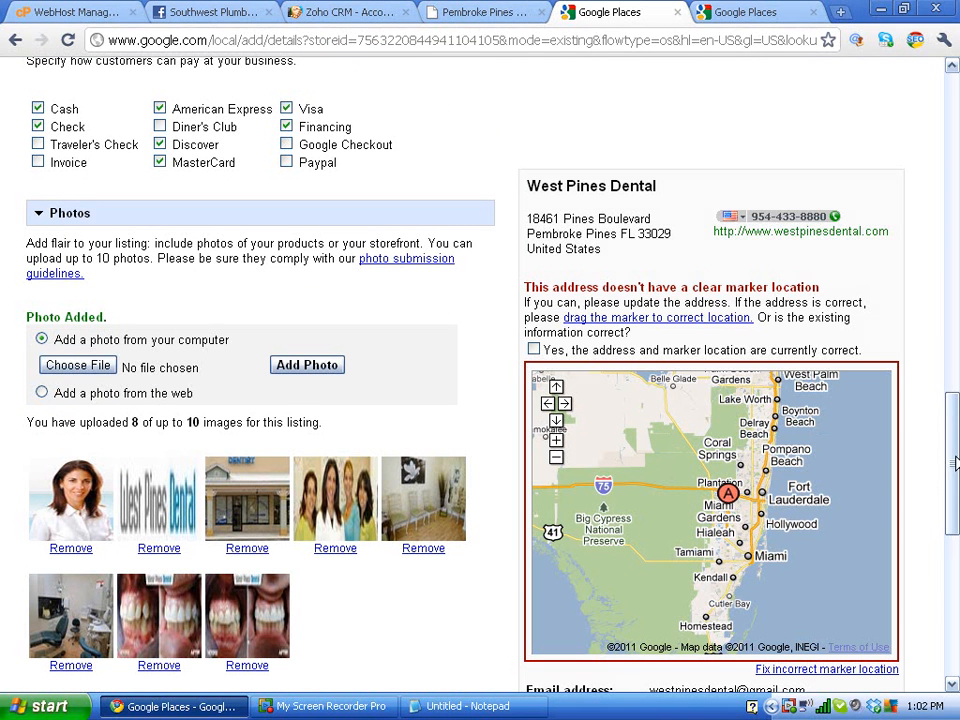
{"action": "left_click_drag", "start_coordinate": [956, 471], "coordinate": [956, 537]}
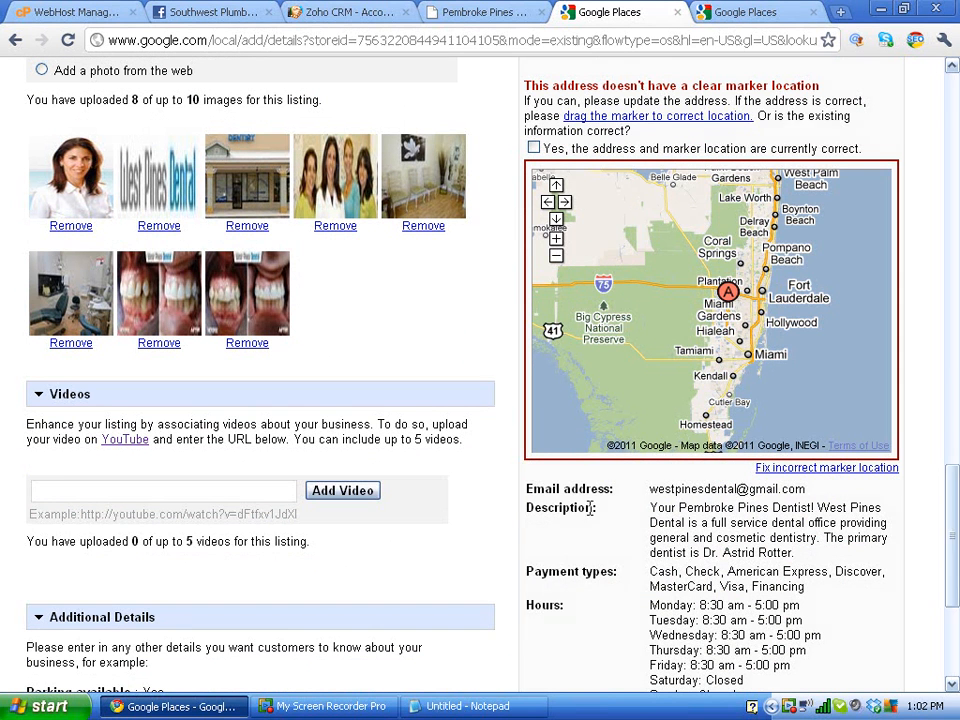
{"action": "left_click", "coordinate": [258, 492]}
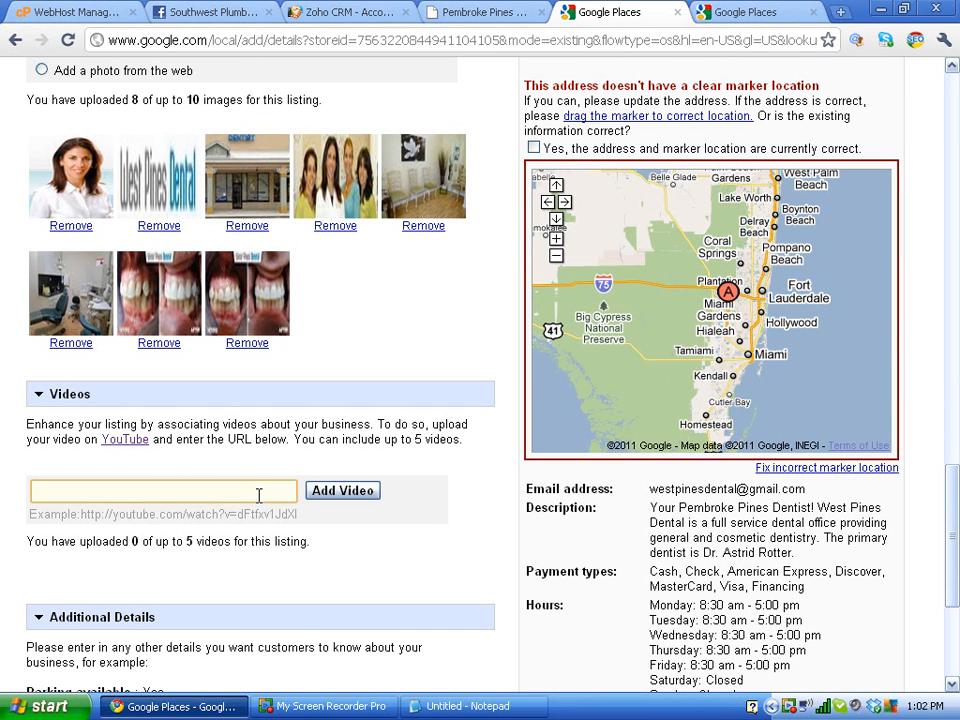
Step: In the spare tab, search YouTube for 'miami bankruptcy group' and open its video
{"action": "left_click", "coordinate": [728, 12]}
{"action": "left_click", "coordinate": [702, 32]}
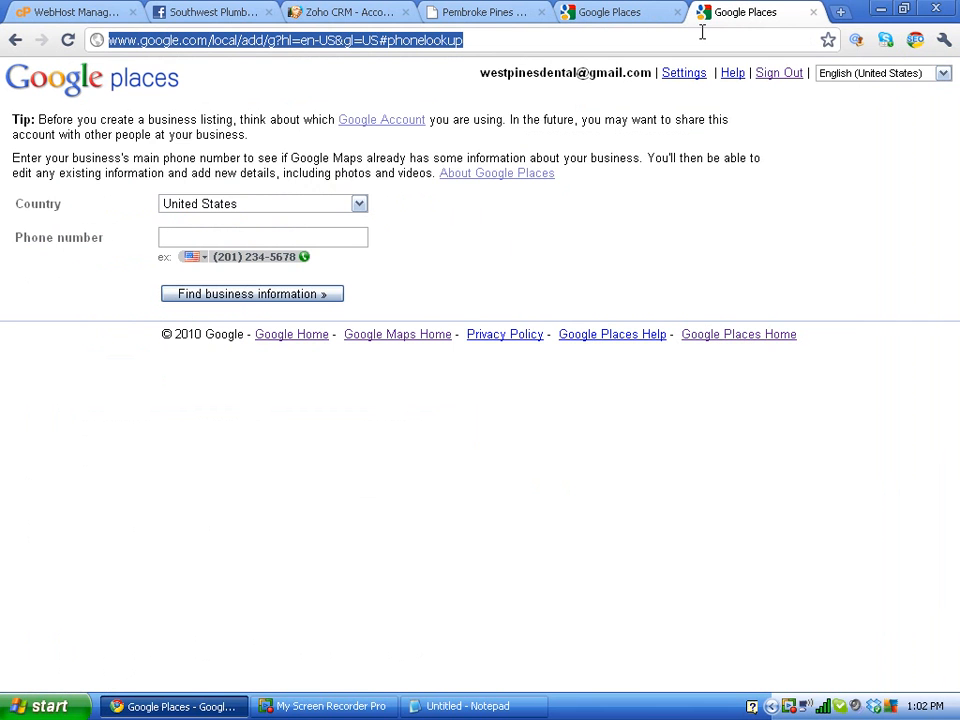
{"action": "type", "text": "youtube"}
{"action": "key", "text": "Return"}
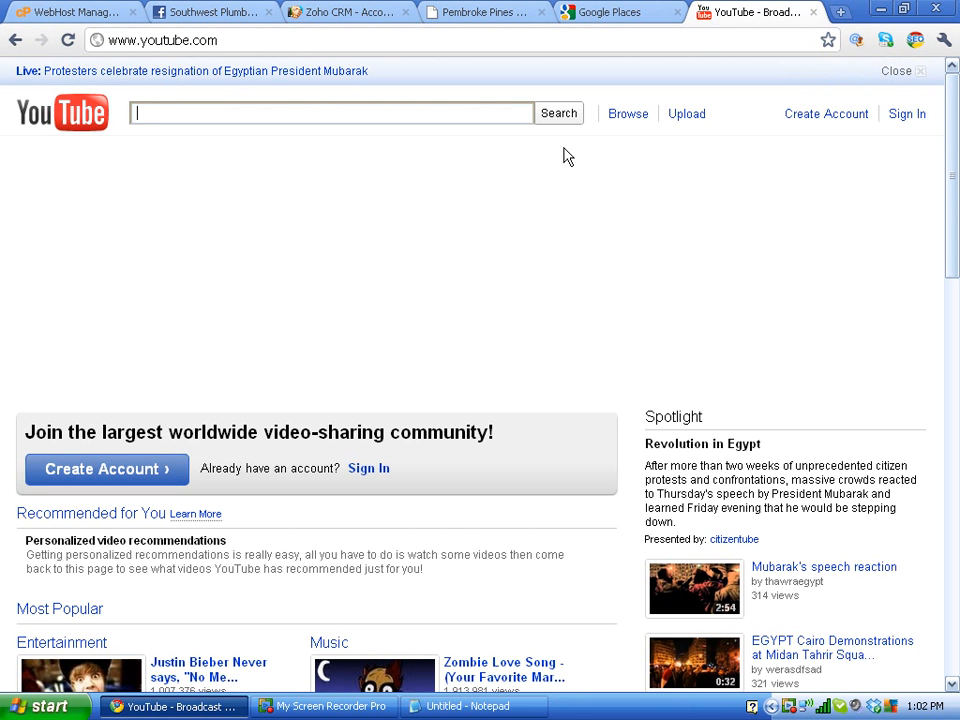
{"action": "left_click", "coordinate": [429, 110]}
{"action": "type", "text": "miami "}
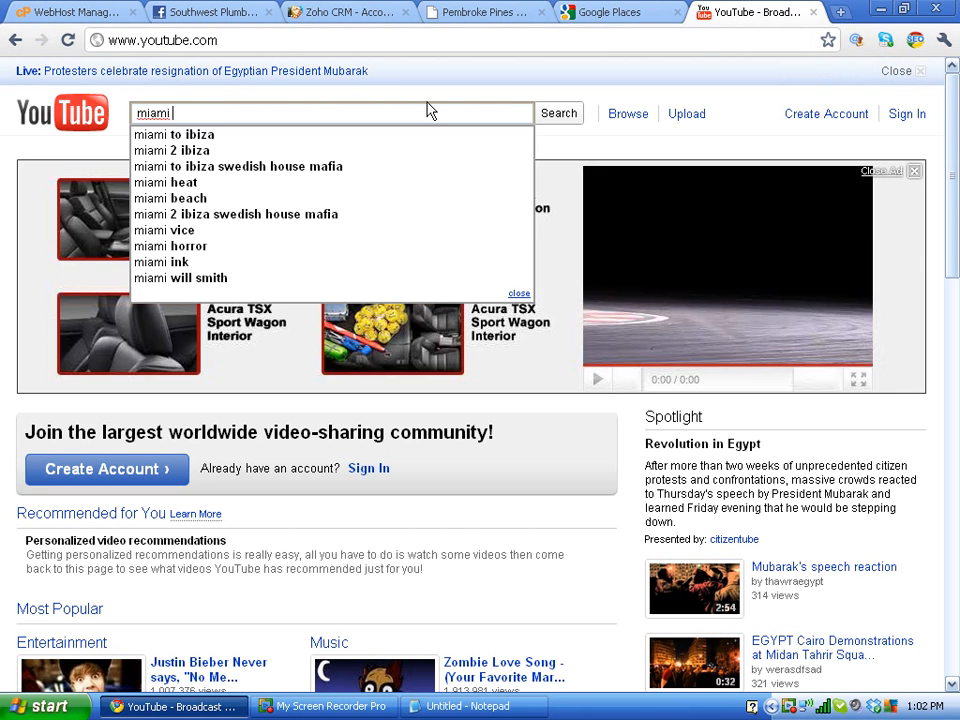
{"action": "type", "text": "bankruptcy group"}
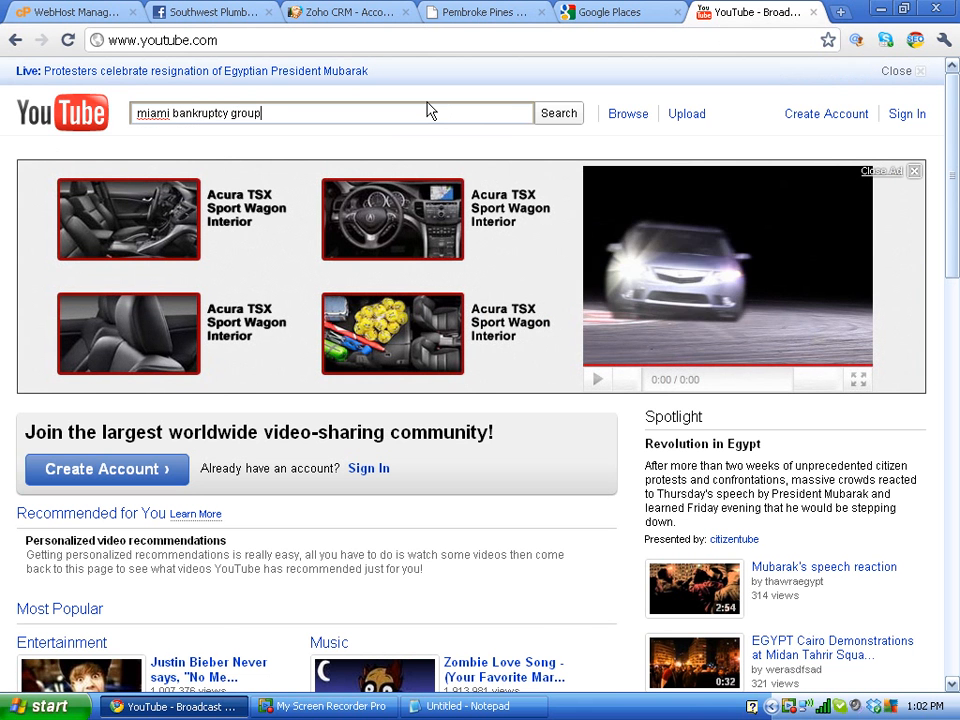
{"action": "key", "text": "Return"}
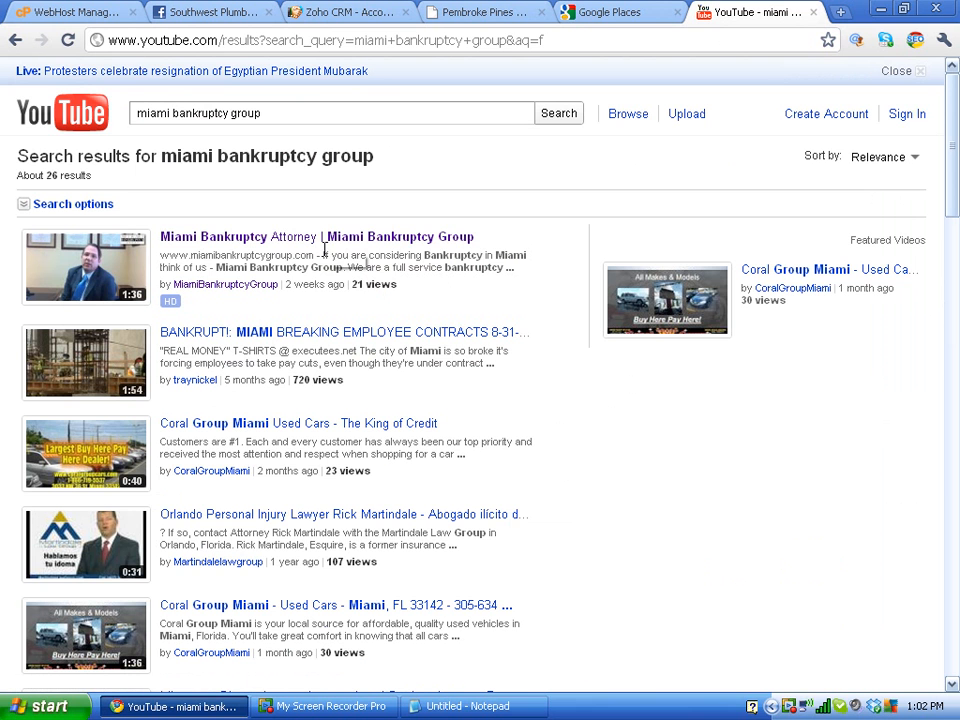
{"action": "left_click", "coordinate": [323, 240]}
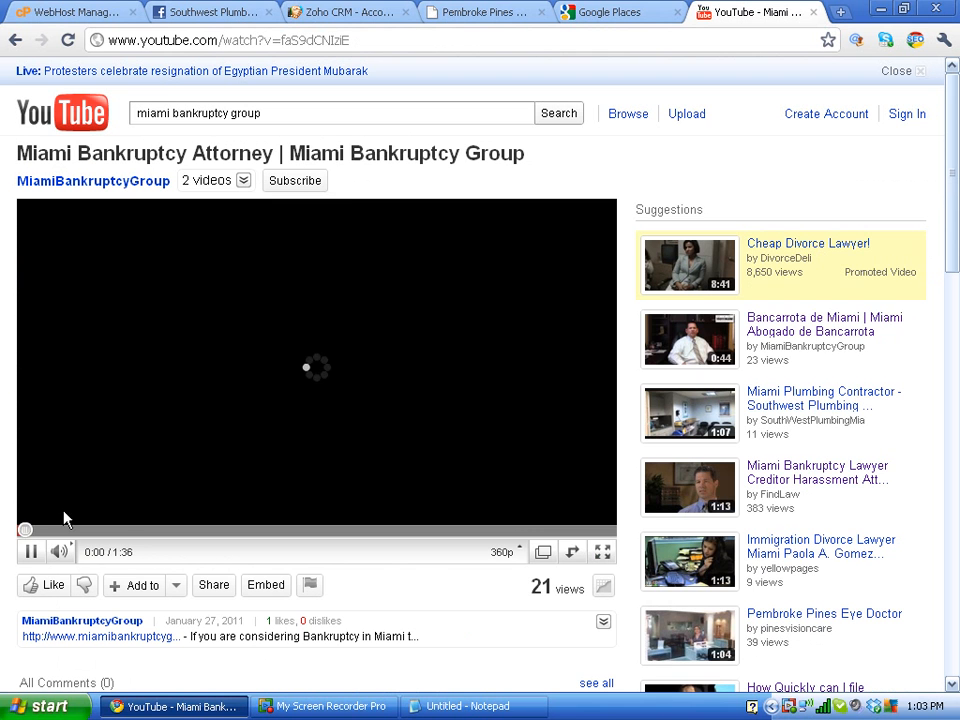
Step: Copy the video's link and paste it into the listing's video URL field
{"action": "left_click", "coordinate": [30, 551]}
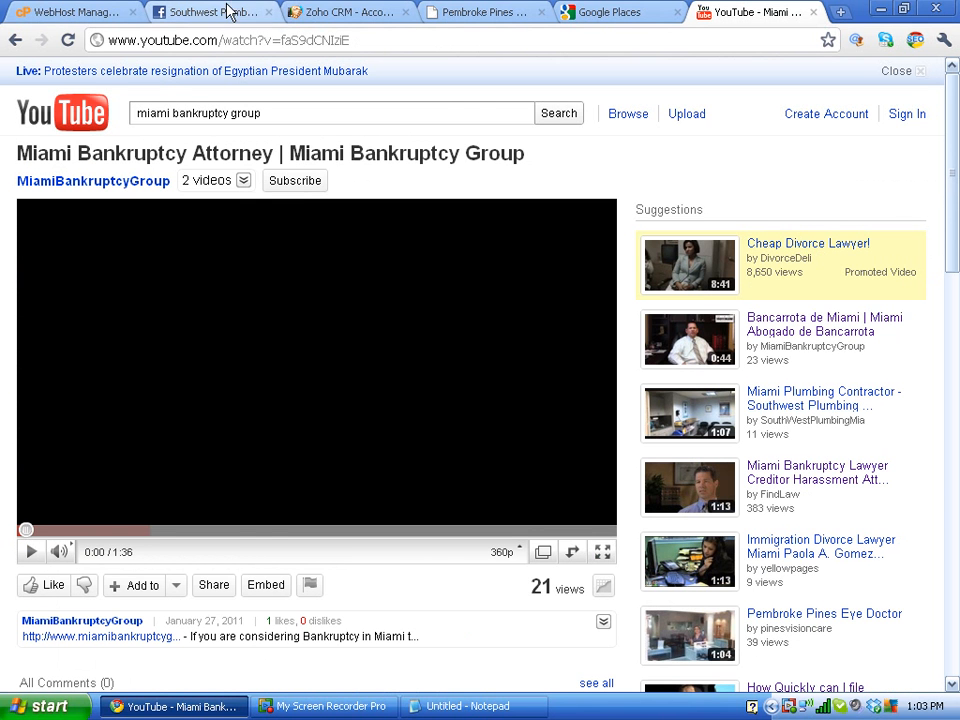
{"action": "left_click", "coordinate": [222, 42]}
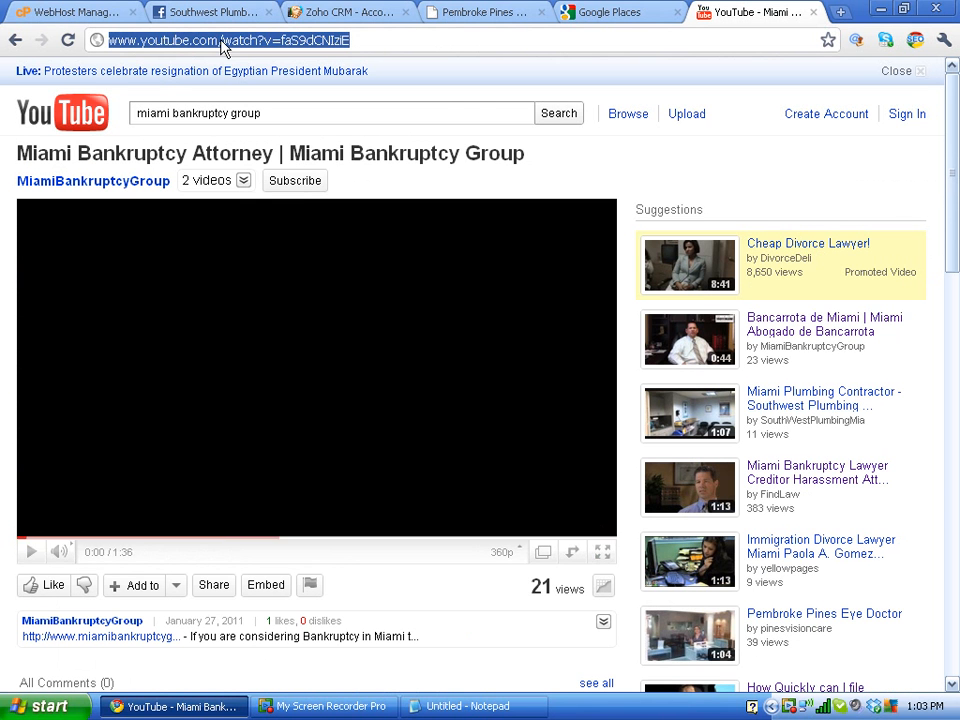
{"action": "left_click", "coordinate": [619, 13]}
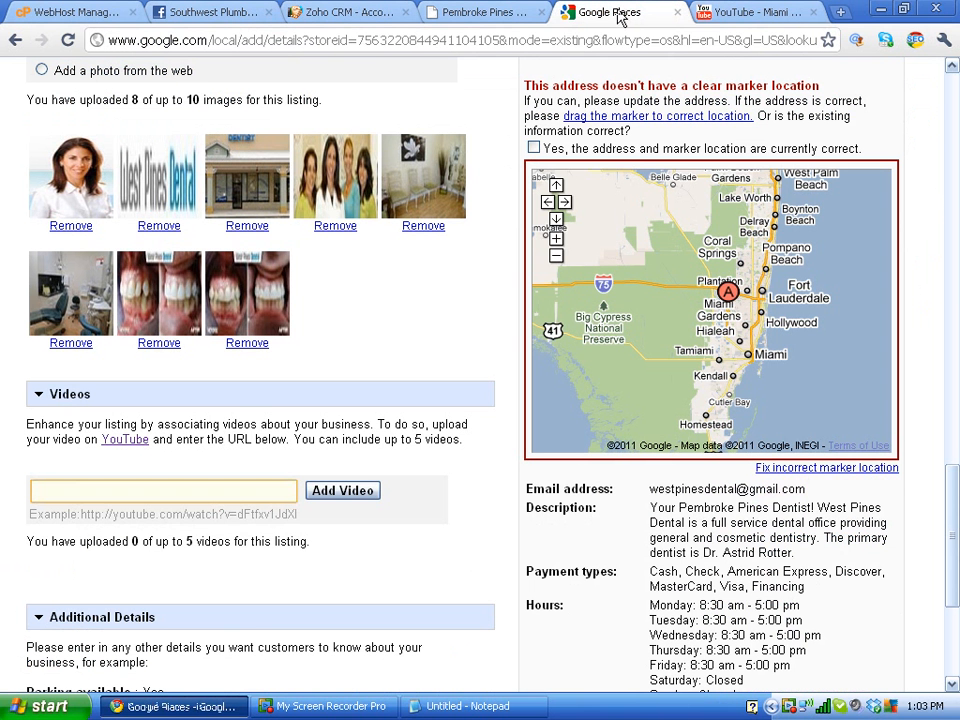
{"action": "left_click", "coordinate": [154, 489]}
{"action": "type", "text": "http://www.youtube.com/watch?v=faS9dCNlziE"}
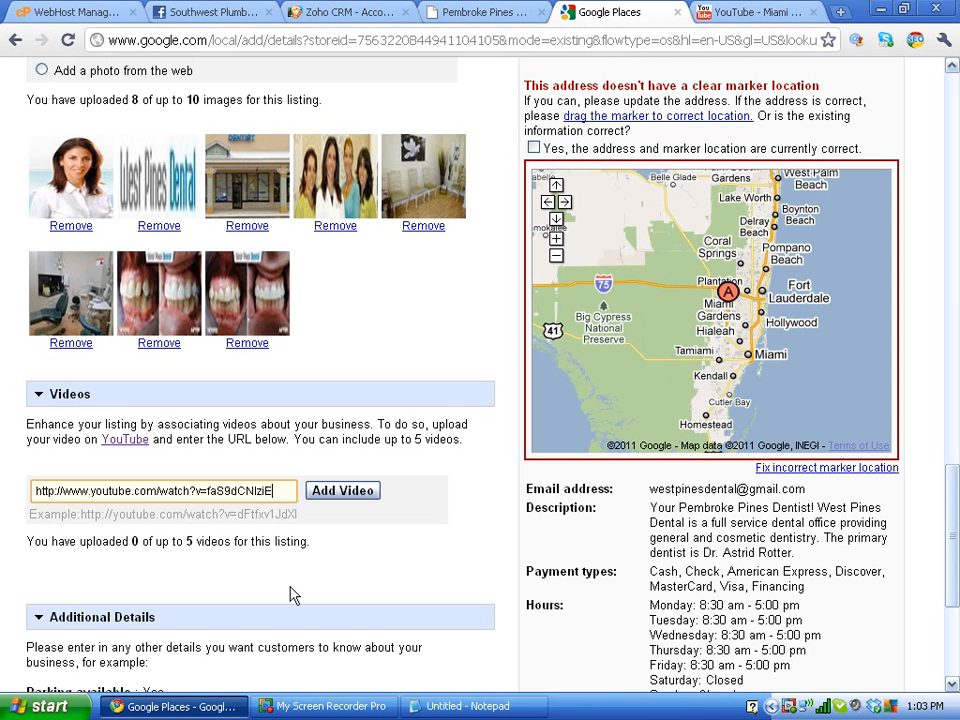
Step: Delete the pasted YouTube link so the video URL field is empty
{"action": "triple_click", "coordinate": [270, 492]}
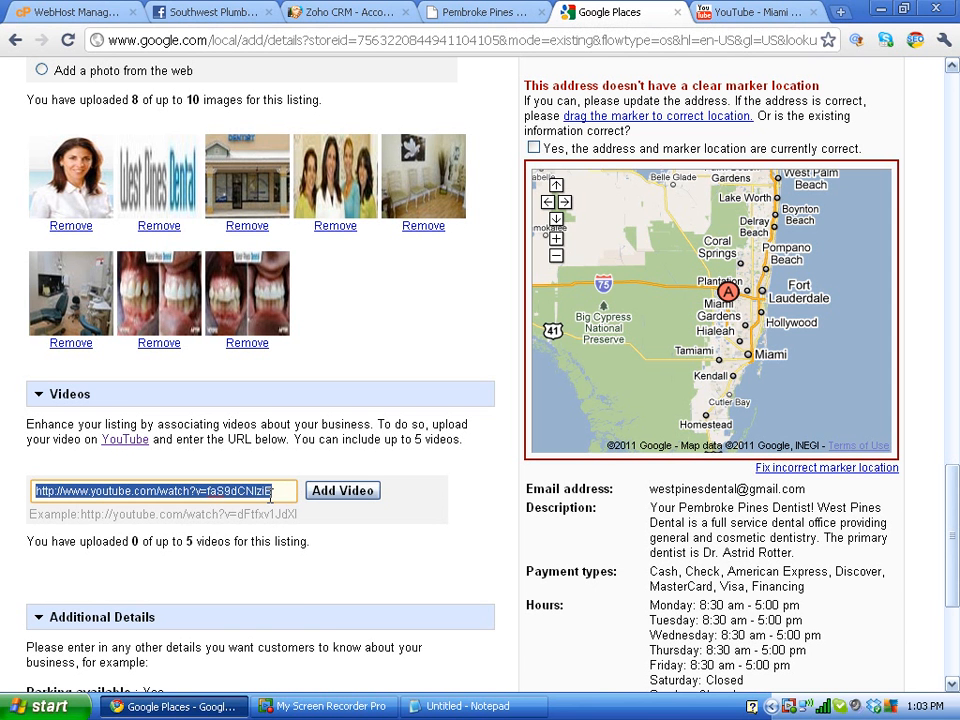
{"action": "key", "text": "BackSpace"}
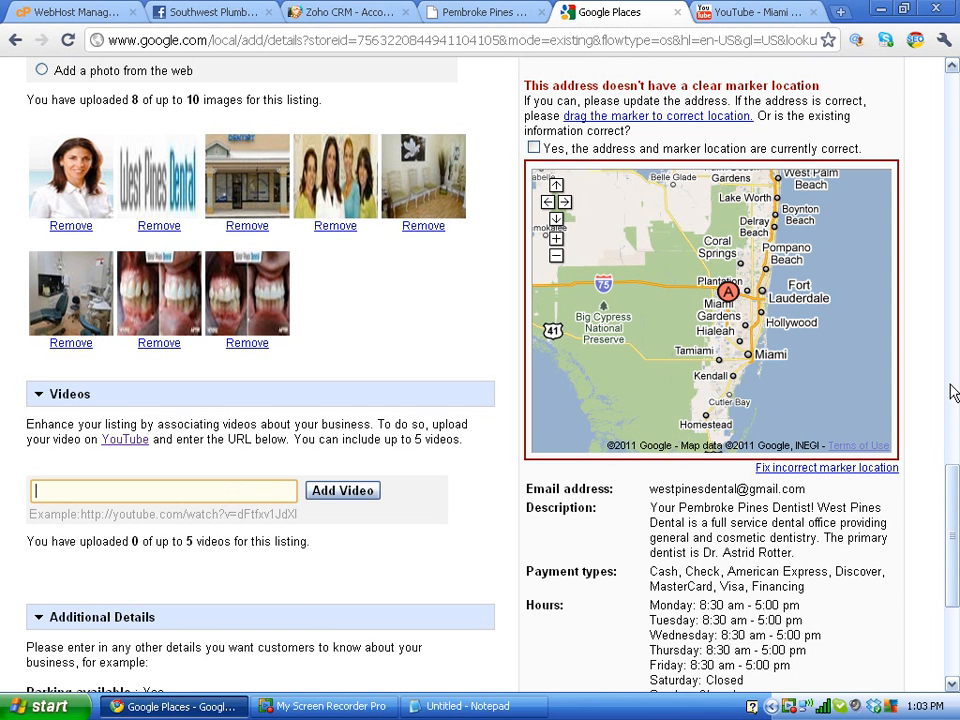
{"action": "left_click_drag", "start_coordinate": [954, 482], "coordinate": [952, 557]}
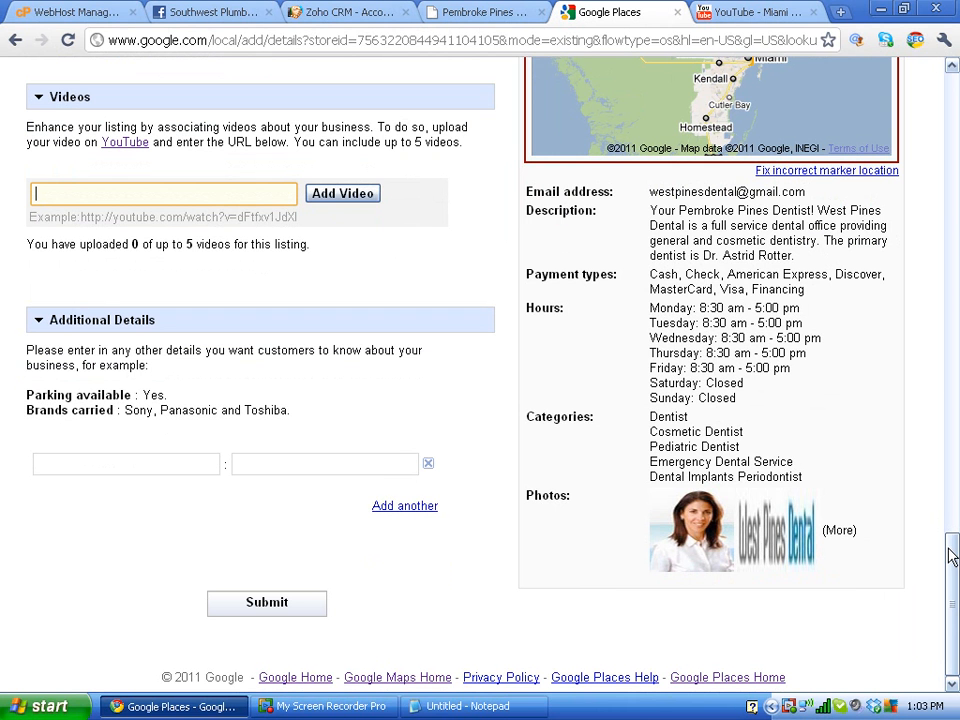
Step: Add a 'Services Offered' additional detail row and check the new details in the preview
{"action": "left_click", "coordinate": [194, 469]}
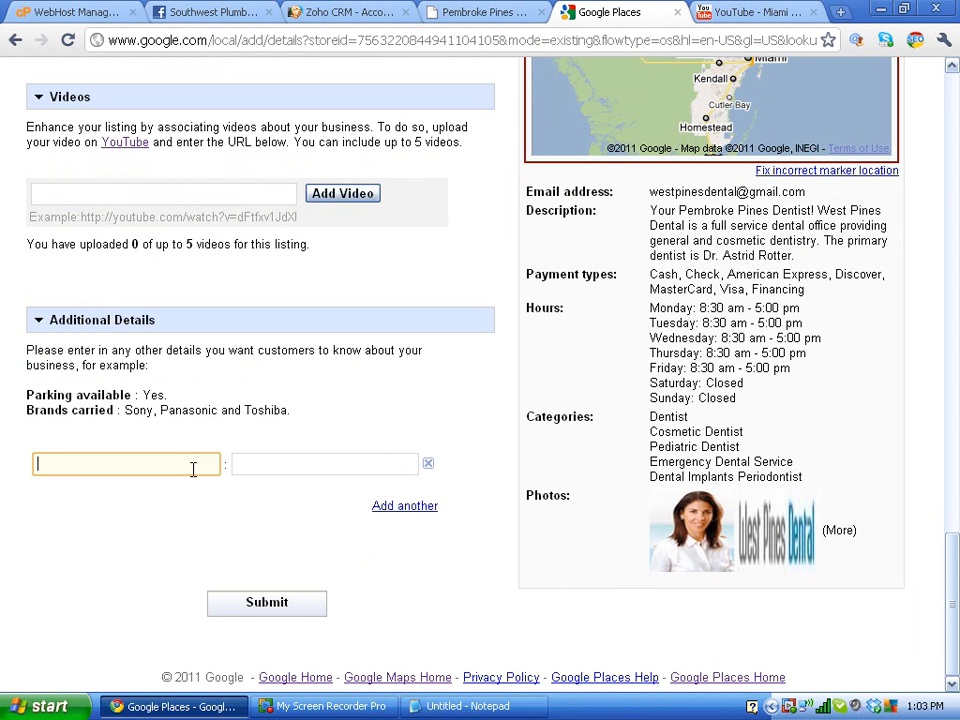
{"action": "type", "text": "Service"}
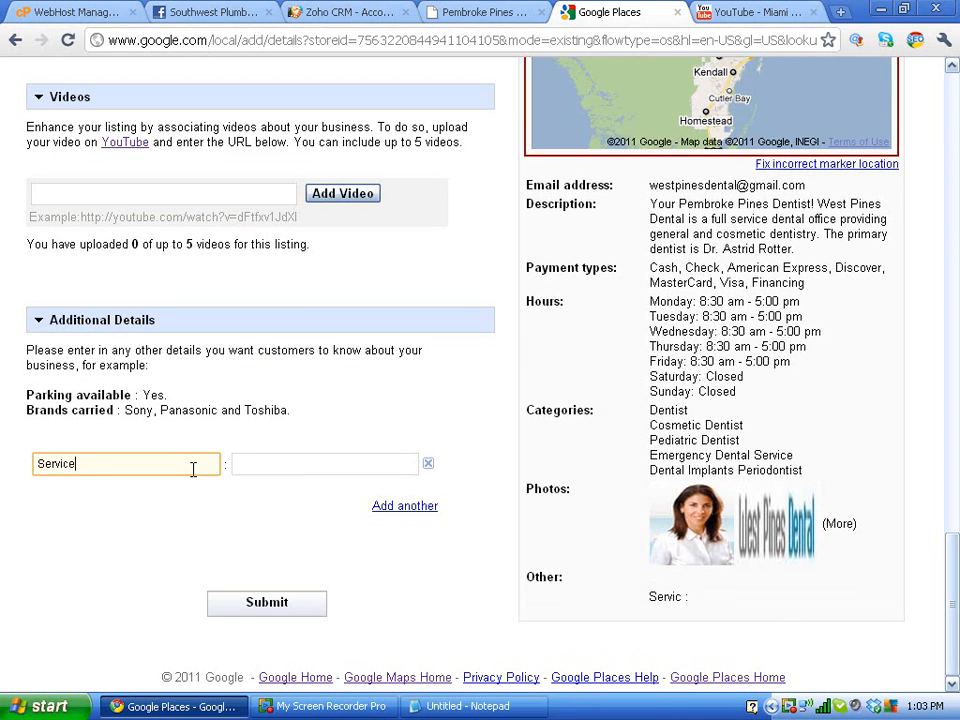
{"action": "type", "text": "s Offered"}
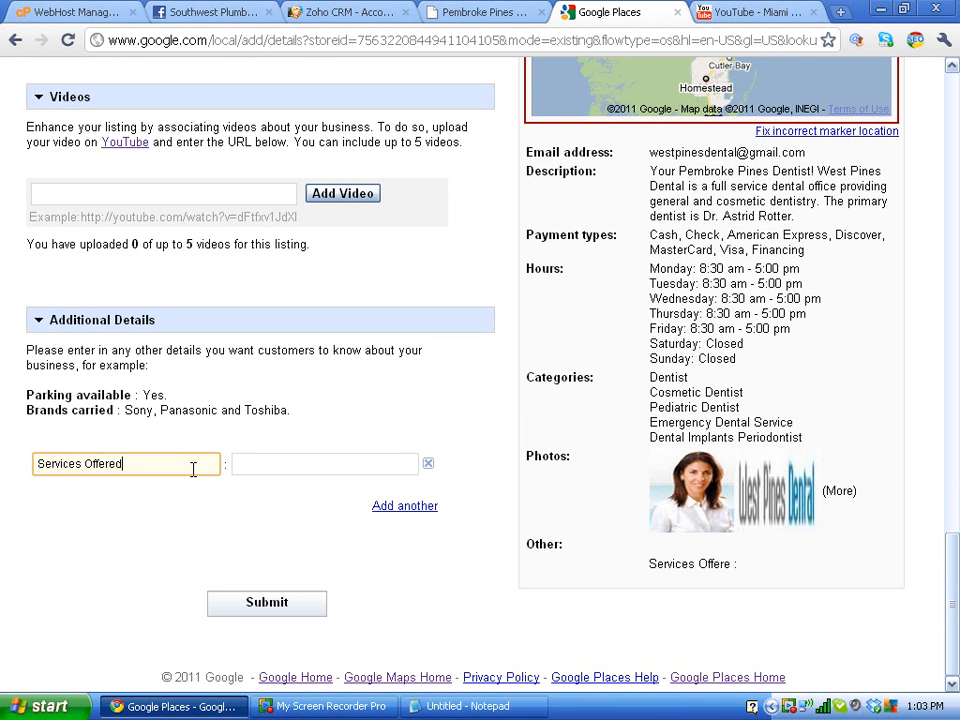
{"action": "key", "text": "Tab"}
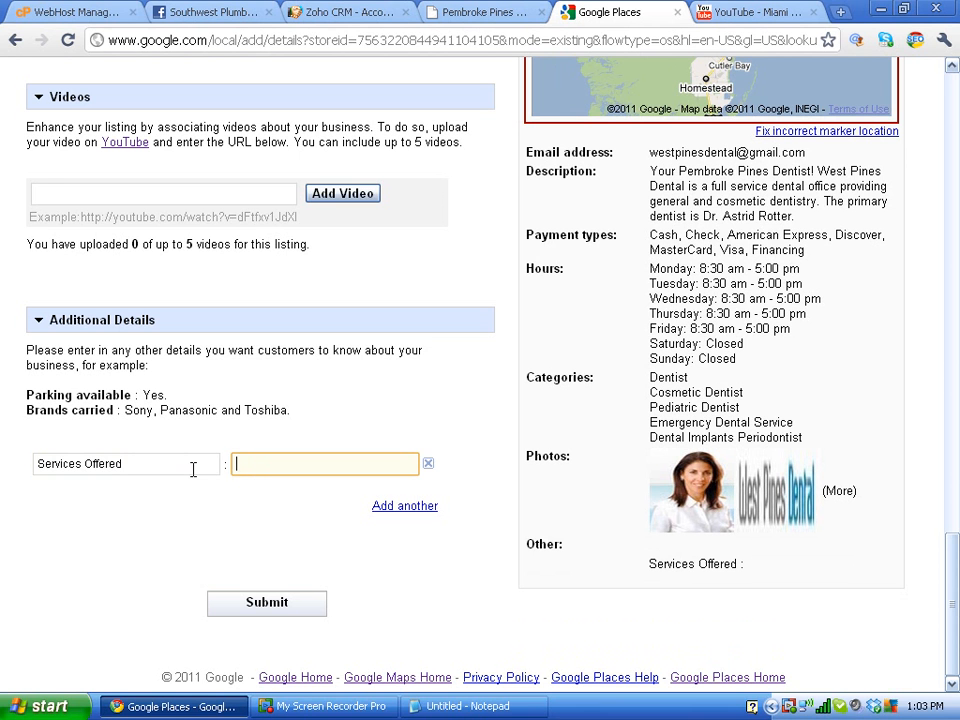
{"action": "key", "text": "Print"}
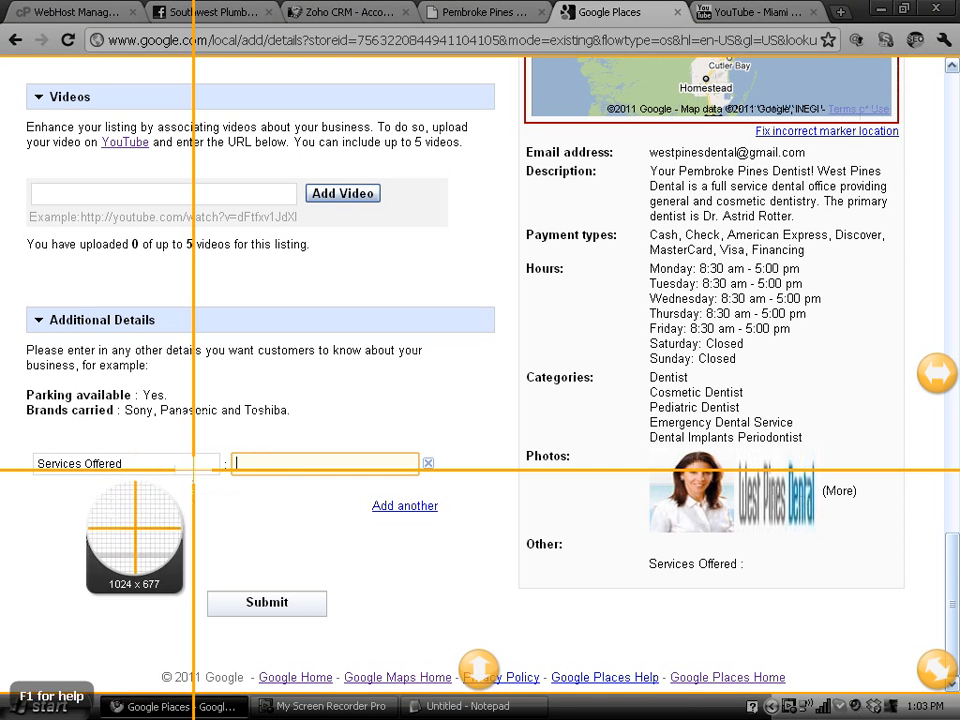
{"action": "key", "text": "Escape"}
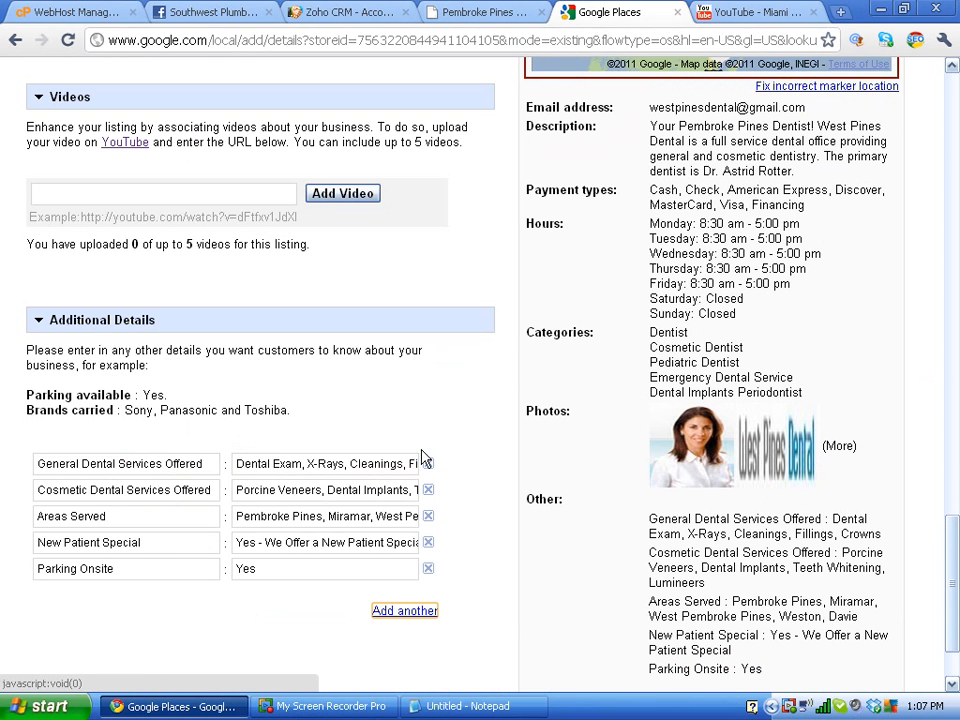
{"action": "left_click", "coordinate": [130, 471]}
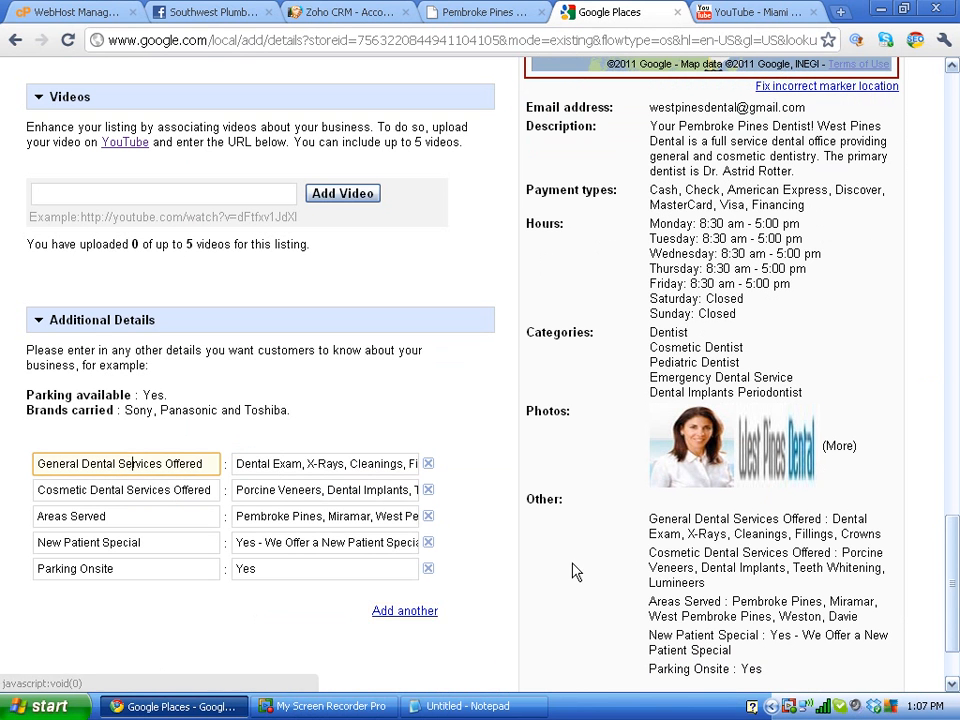
{"action": "left_click", "coordinate": [641, 521]}
{"action": "mouse_move", "coordinate": [641, 528]}
{"action": "left_mouse_down"}
{"action": "mouse_move", "coordinate": [648, 578]}
{"action": "mouse_move", "coordinate": [647, 548]}
{"action": "left_mouse_up"}
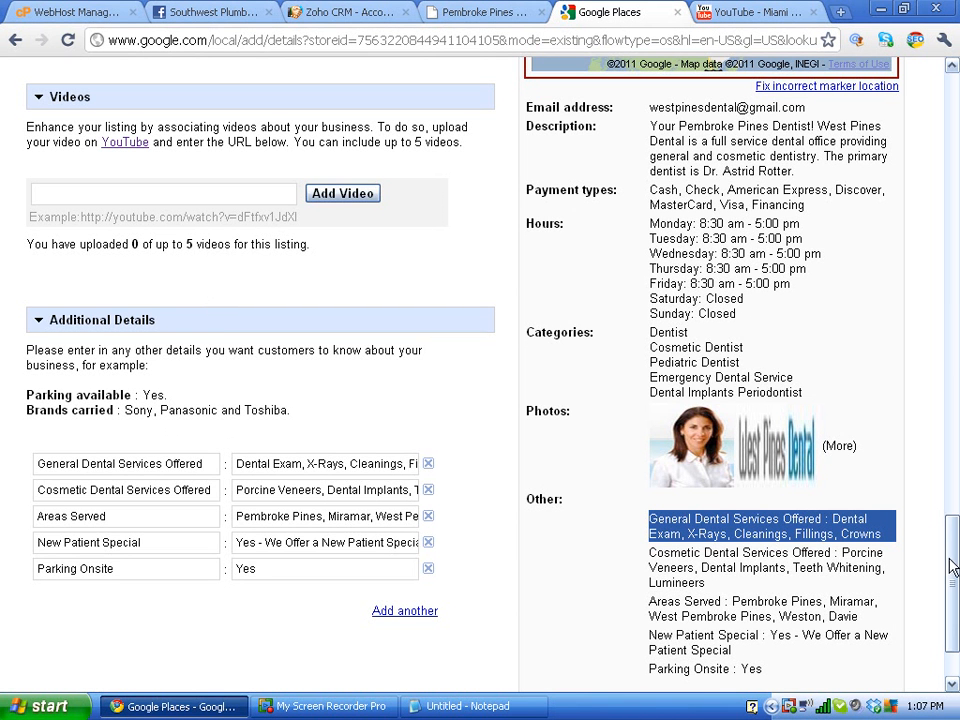
Step: Submit the listing, confirm the address and marker location are correct, and resubmit
{"action": "scroll", "coordinate": [953, 598], "scroll_direction": "down", "scroll_amount": 1}
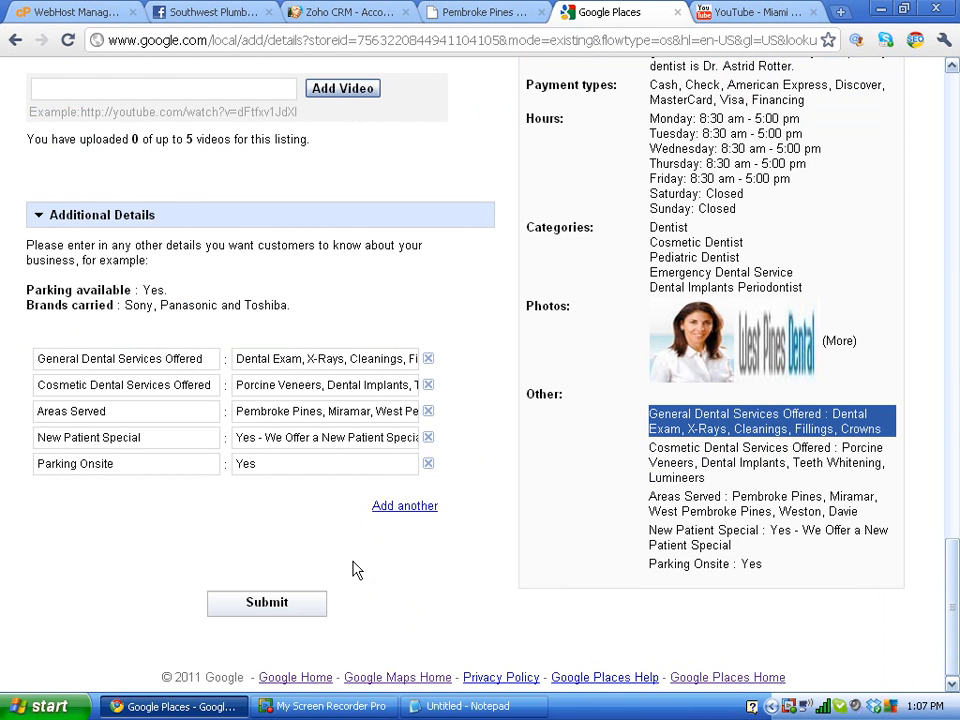
{"action": "left_click", "coordinate": [281, 612]}
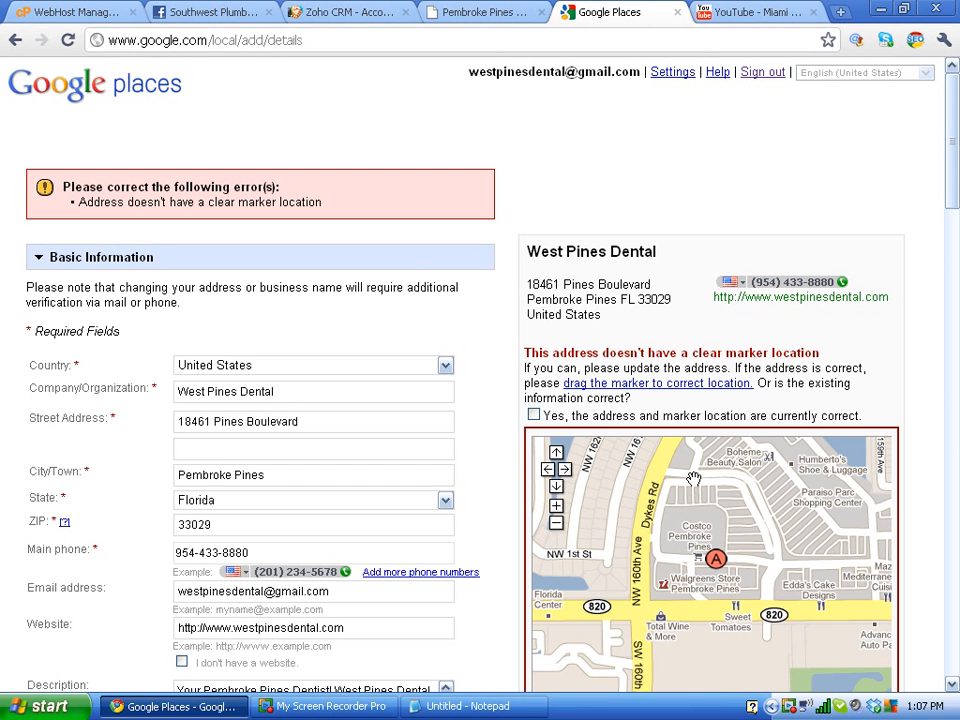
{"action": "left_click", "coordinate": [532, 416]}
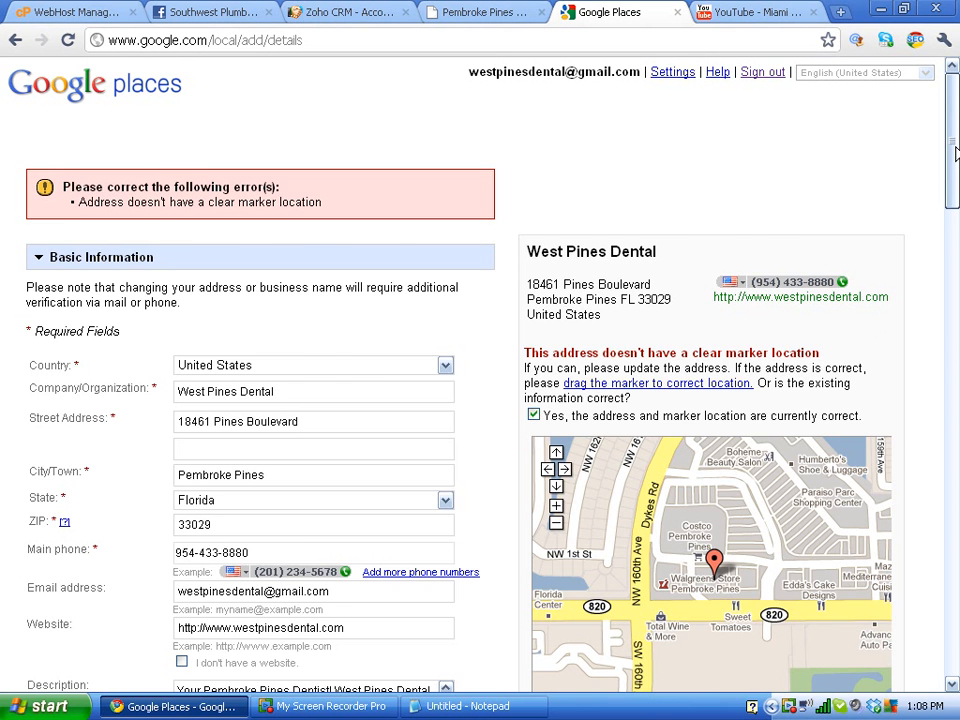
{"action": "left_click_drag", "start_coordinate": [955, 152], "coordinate": [956, 658]}
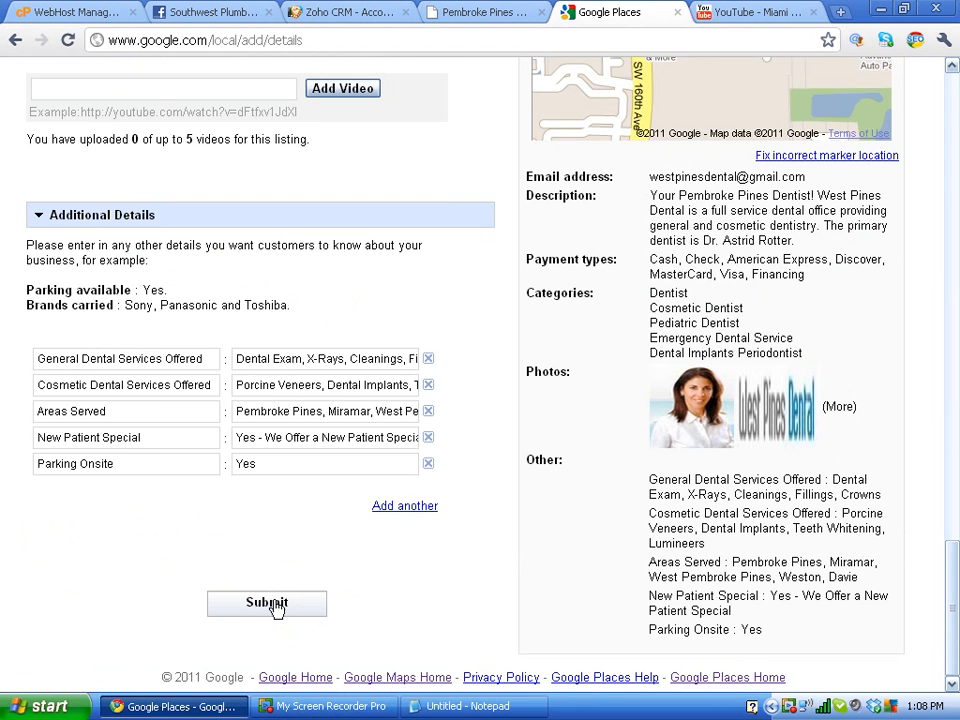
{"action": "left_click", "coordinate": [267, 603]}
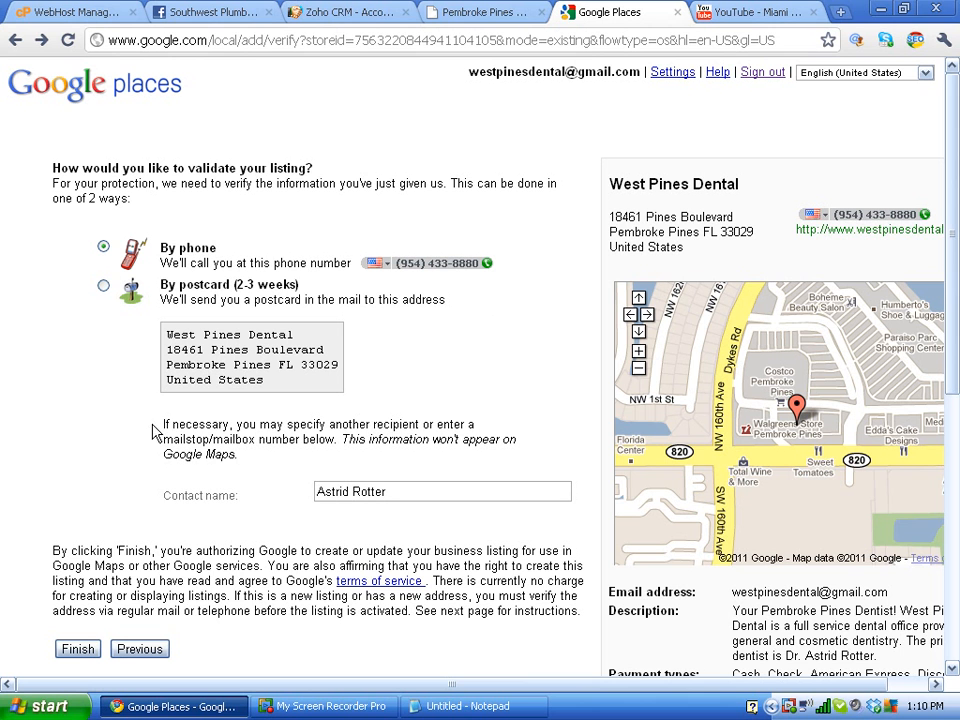
Step: Finish the listing with 'By phone' verification so Google calls the business phone with a PIN
{"action": "left_click", "coordinate": [84, 652]}
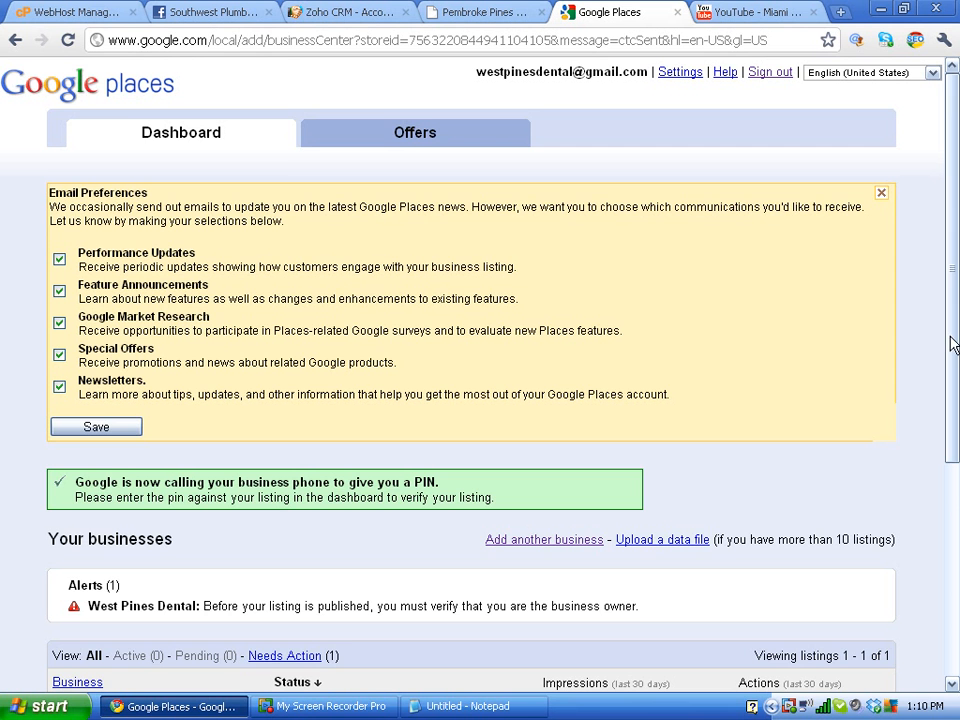
Step: Select the listing's verification PIN box, then go to the Offers page
{"action": "left_click_drag", "start_coordinate": [952, 344], "coordinate": [952, 405]}
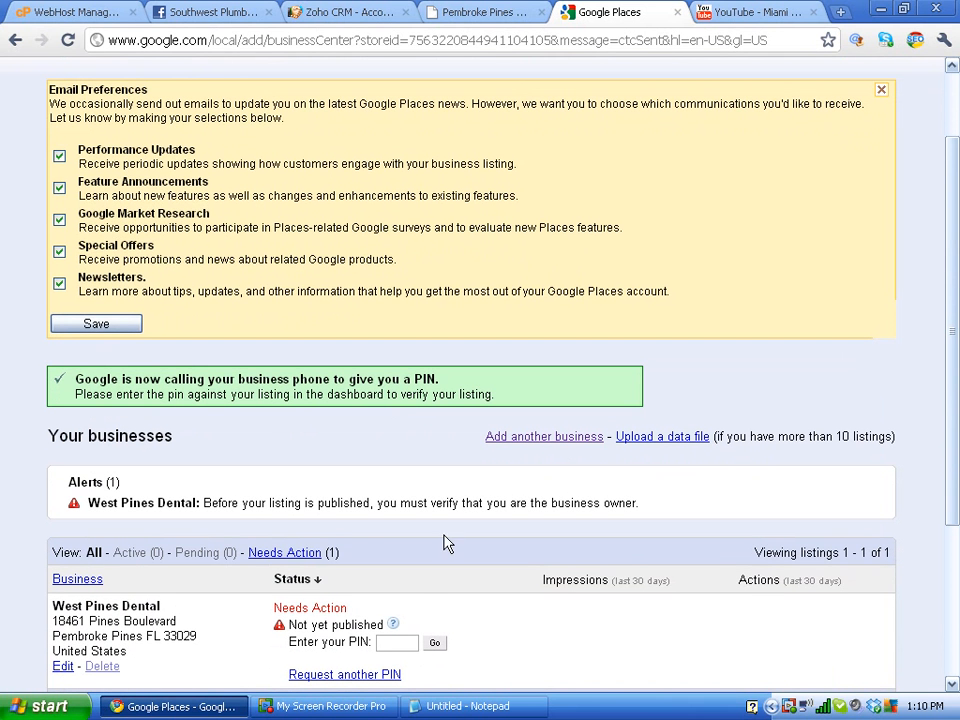
{"action": "left_click", "coordinate": [400, 643]}
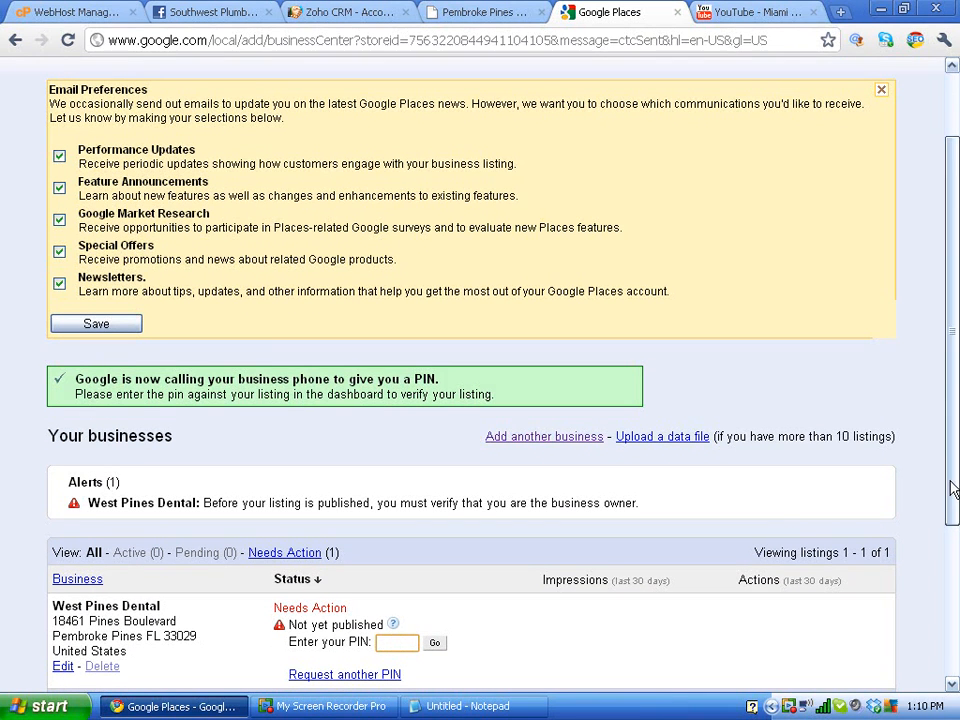
{"action": "left_click_drag", "start_coordinate": [952, 488], "coordinate": [949, 358]}
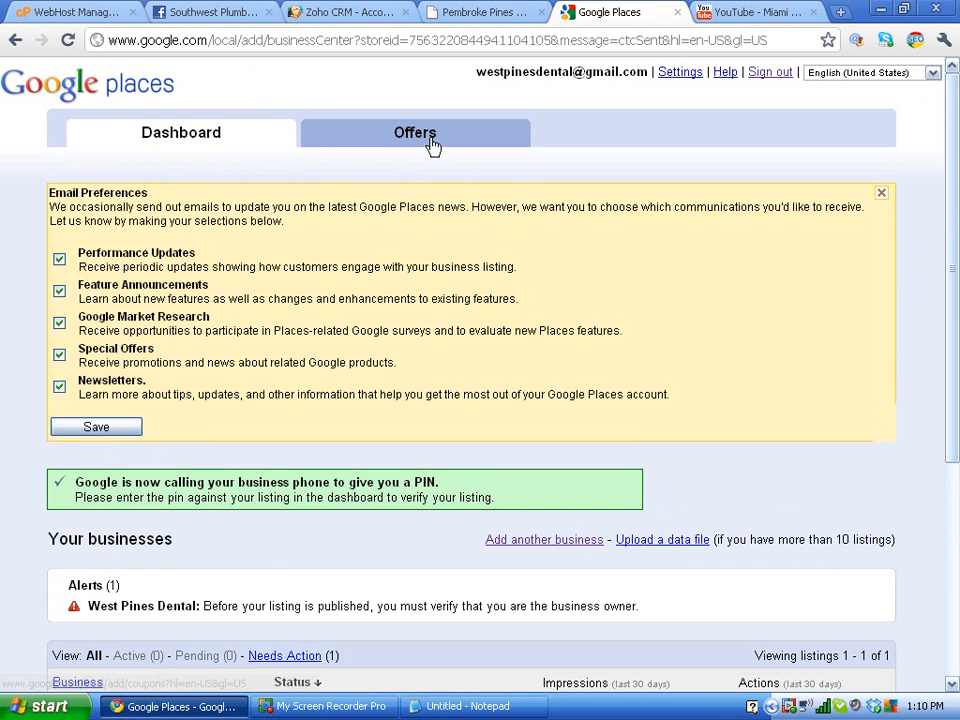
{"action": "left_click", "coordinate": [432, 146]}
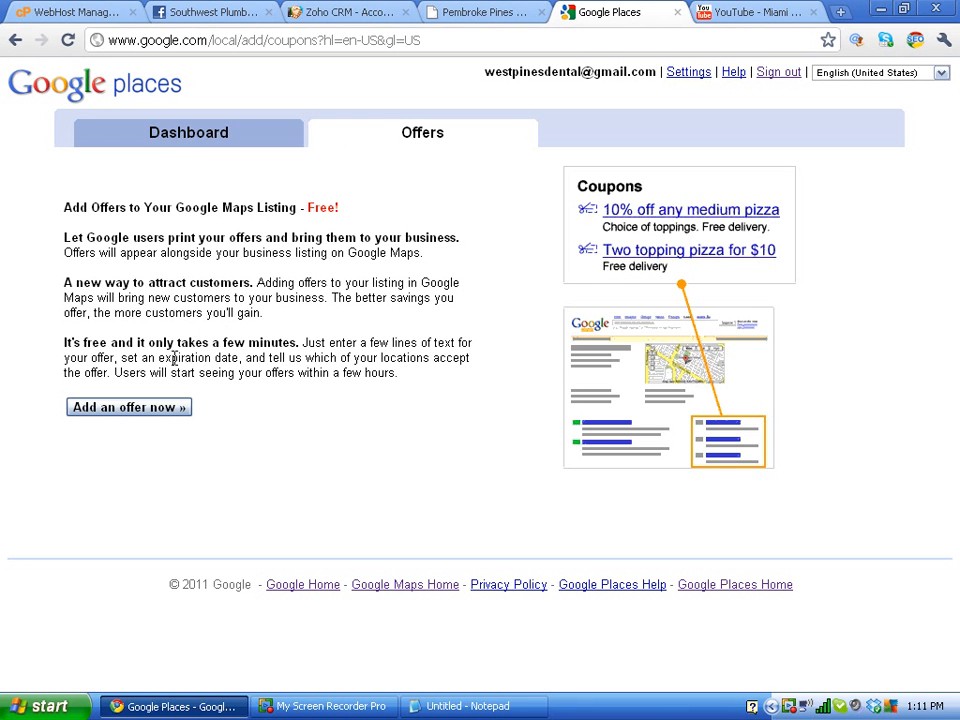
Step: Start a new offer and review the blank form, set to expire Mar 31, 2011
{"action": "left_click", "coordinate": [160, 418]}
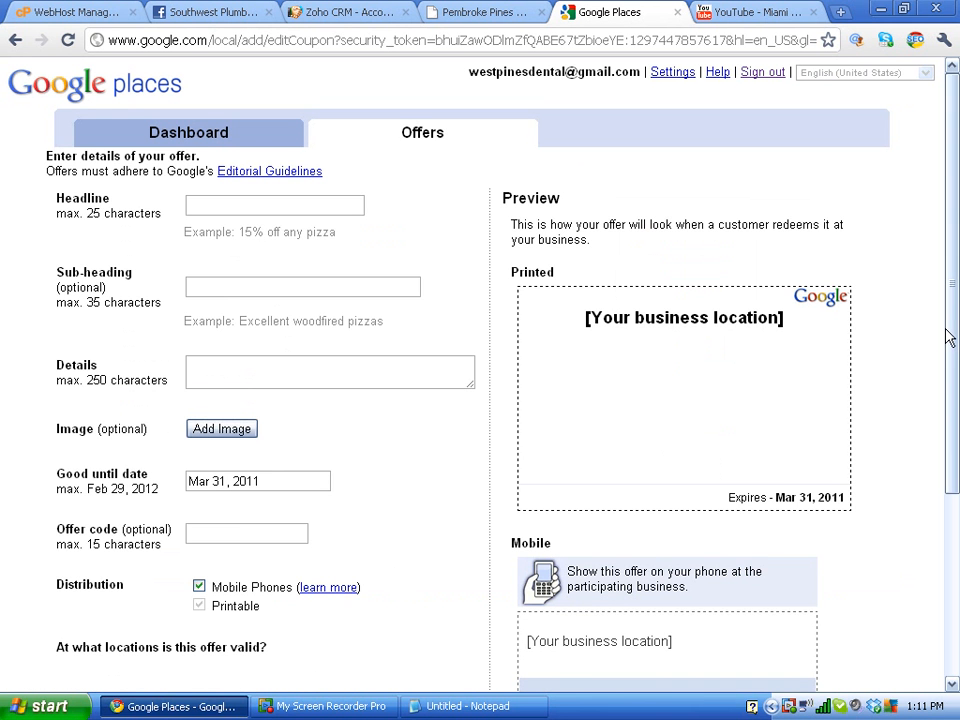
{"action": "left_click_drag", "start_coordinate": [947, 335], "coordinate": [951, 407]}
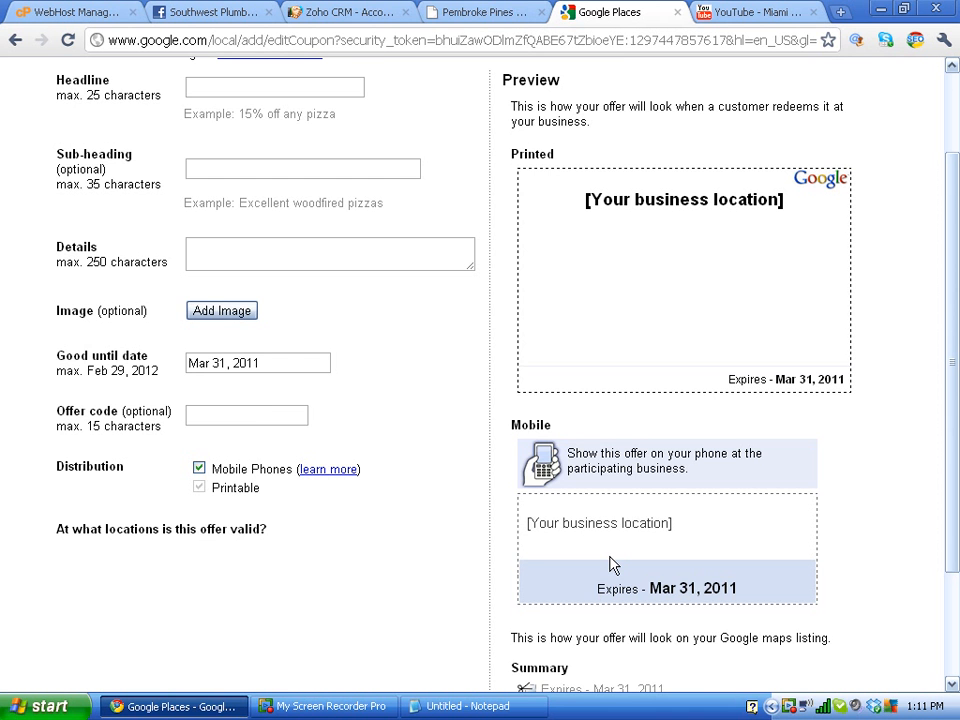
Step: Search Google for 'pembroke pines dentist' in the dental website tab
{"action": "left_click", "coordinate": [440, 11]}
{"action": "left_click", "coordinate": [450, 45]}
{"action": "type", "text": "pe"}
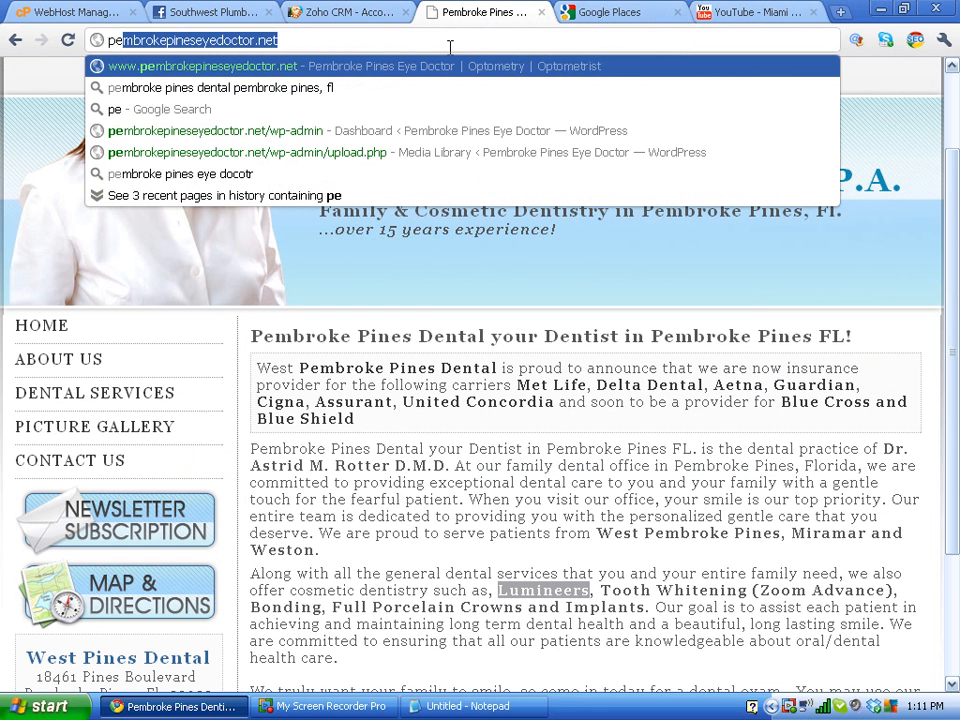
{"action": "type", "text": "mbroke pn"}
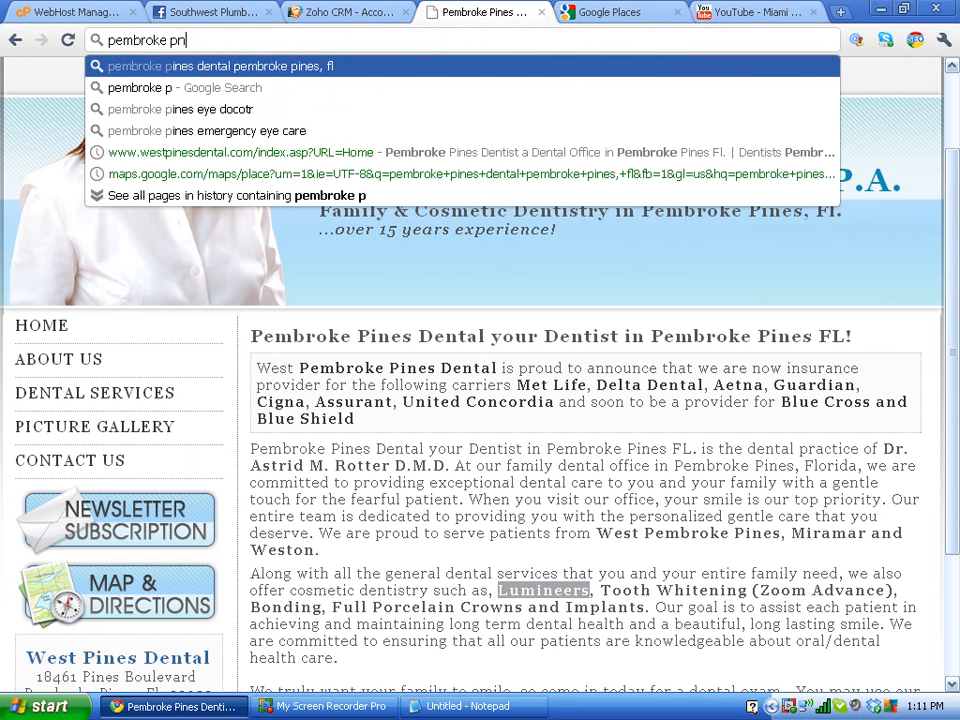
{"action": "key", "text": "BackSpace"}
{"action": "type", "text": "ines "}
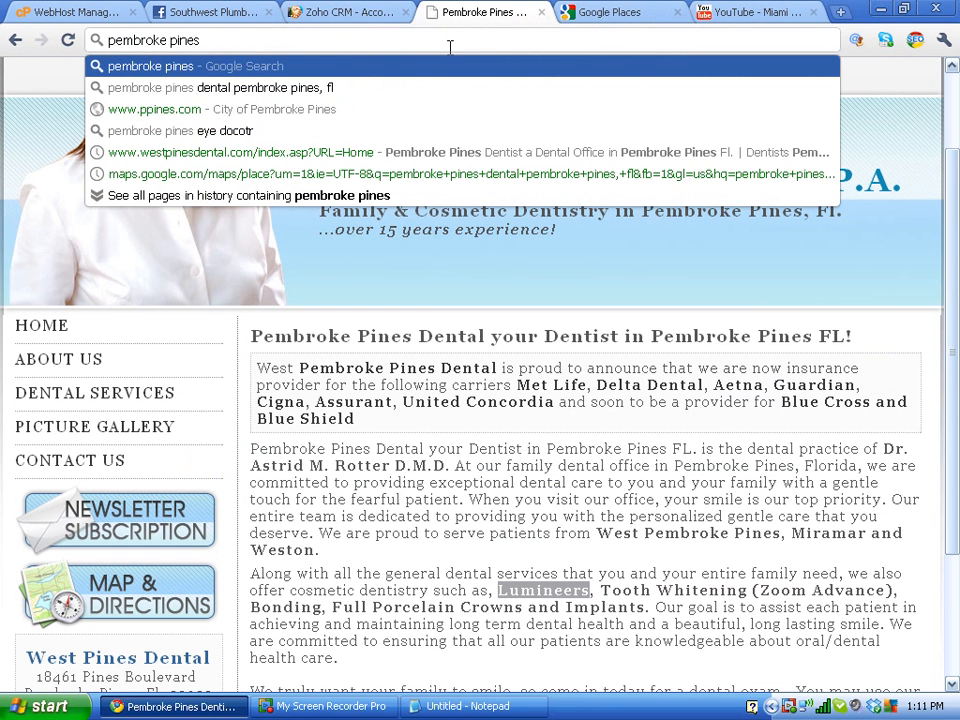
{"action": "type", "text": "dentist"}
{"action": "key", "text": "Return"}
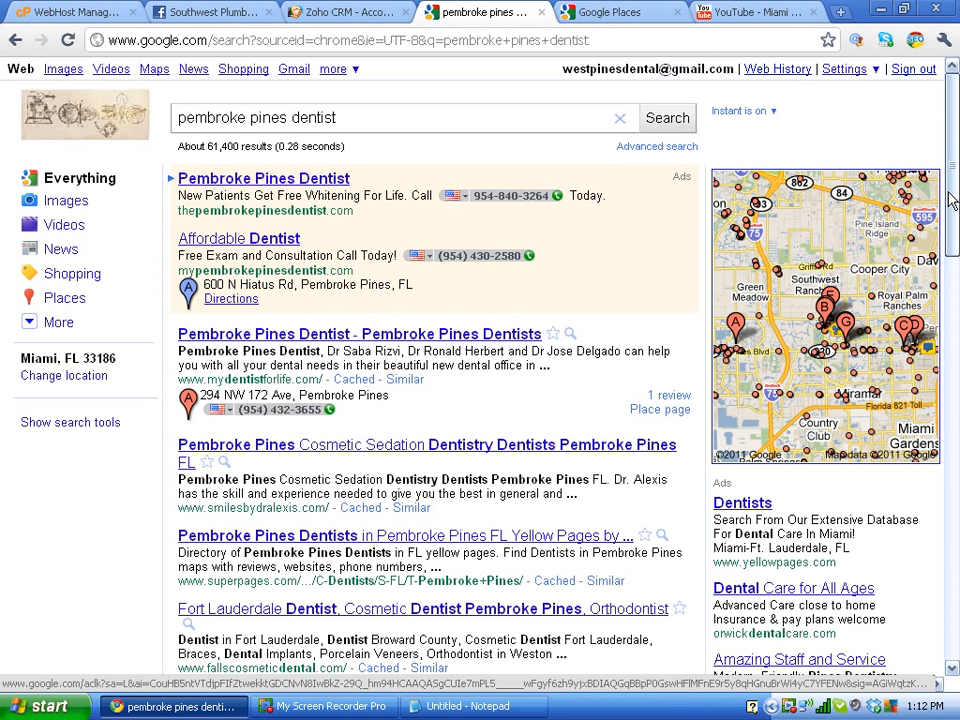
Step: Open Falls Cosmetic Dental Center's place page and its 17 reviews from the results
{"action": "left_click_drag", "start_coordinate": [951, 194], "coordinate": [952, 234]}
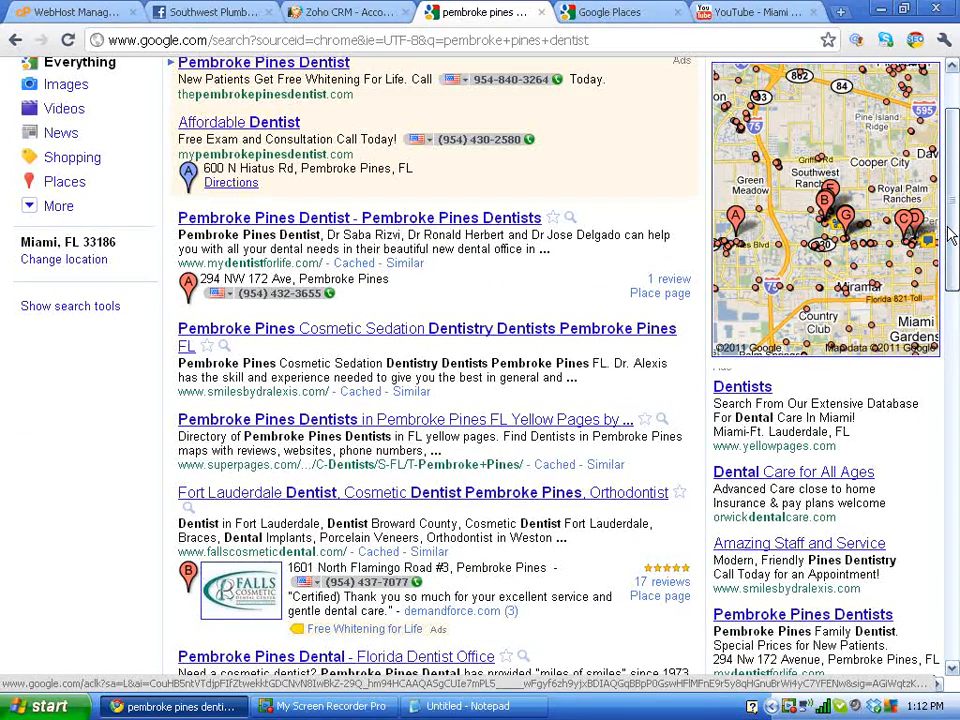
{"action": "left_click_drag", "start_coordinate": [951, 234], "coordinate": [949, 263]}
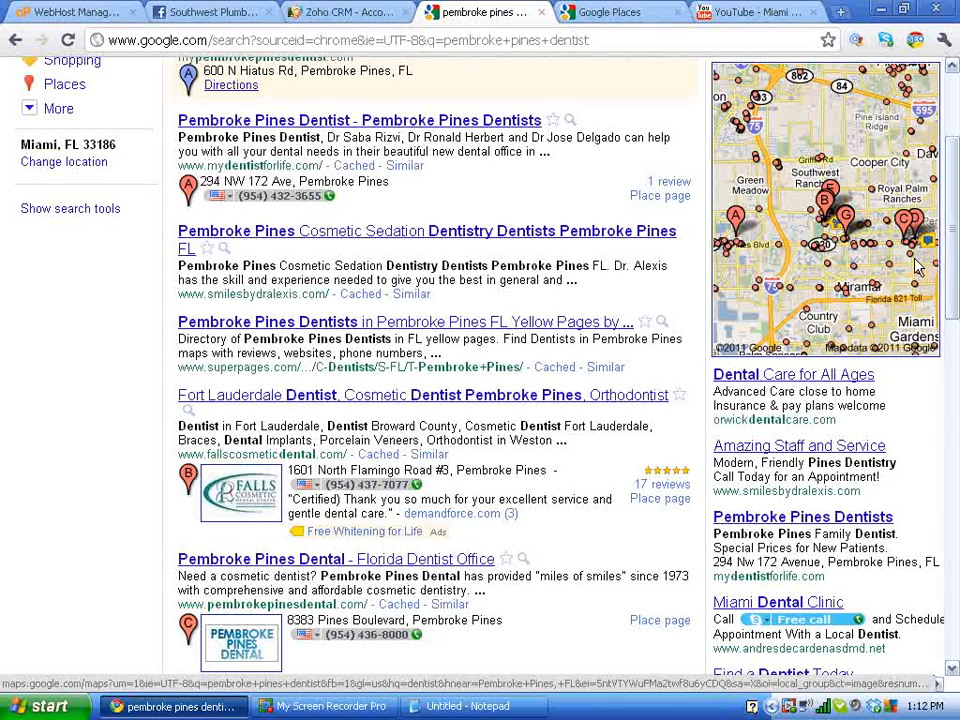
{"action": "left_click", "coordinate": [666, 487]}
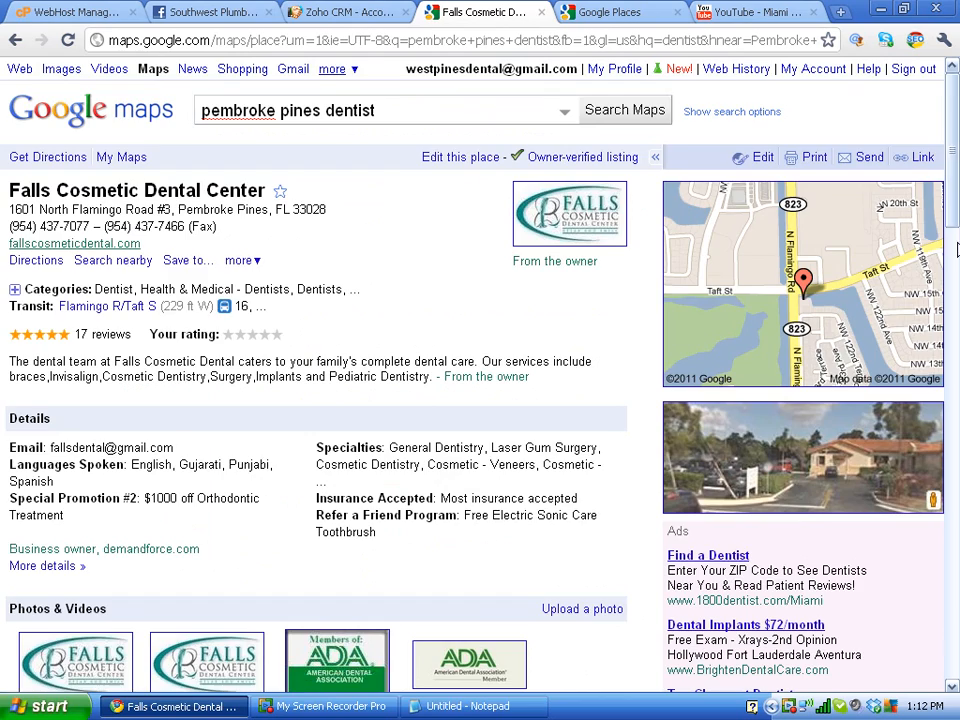
{"action": "left_click_drag", "start_coordinate": [957, 250], "coordinate": [943, 222]}
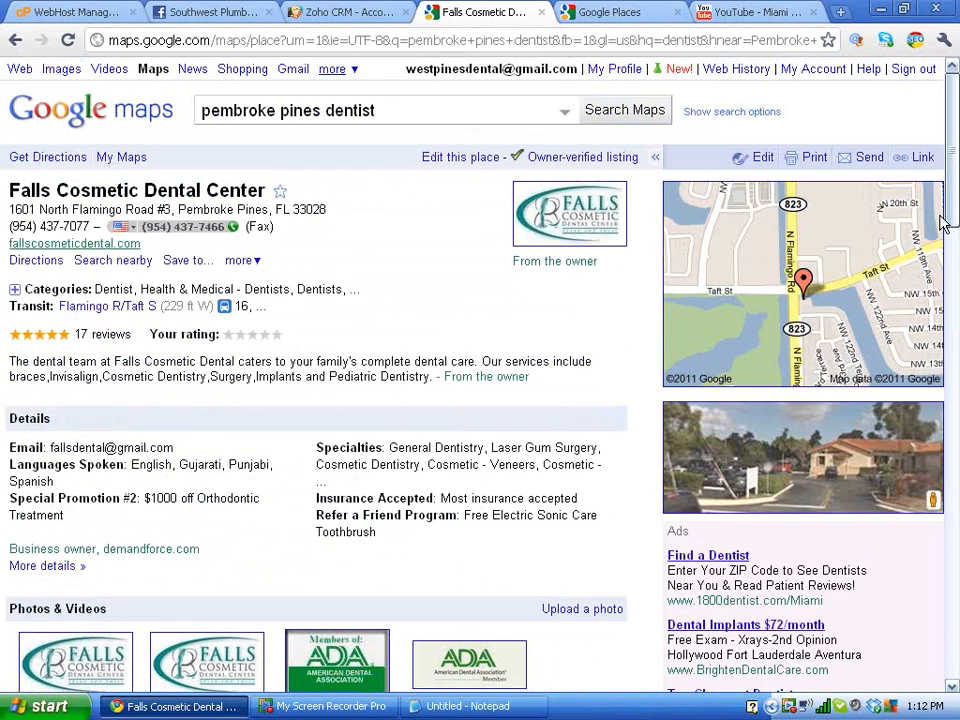
{"action": "left_click", "coordinate": [671, 40]}
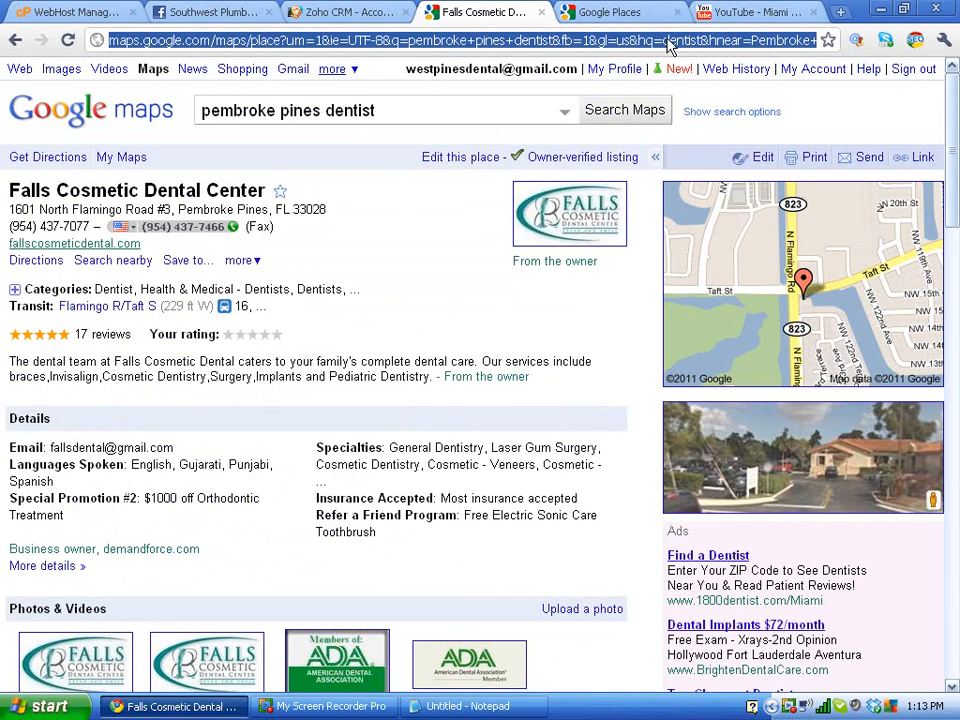
{"action": "type", "text": "w"}
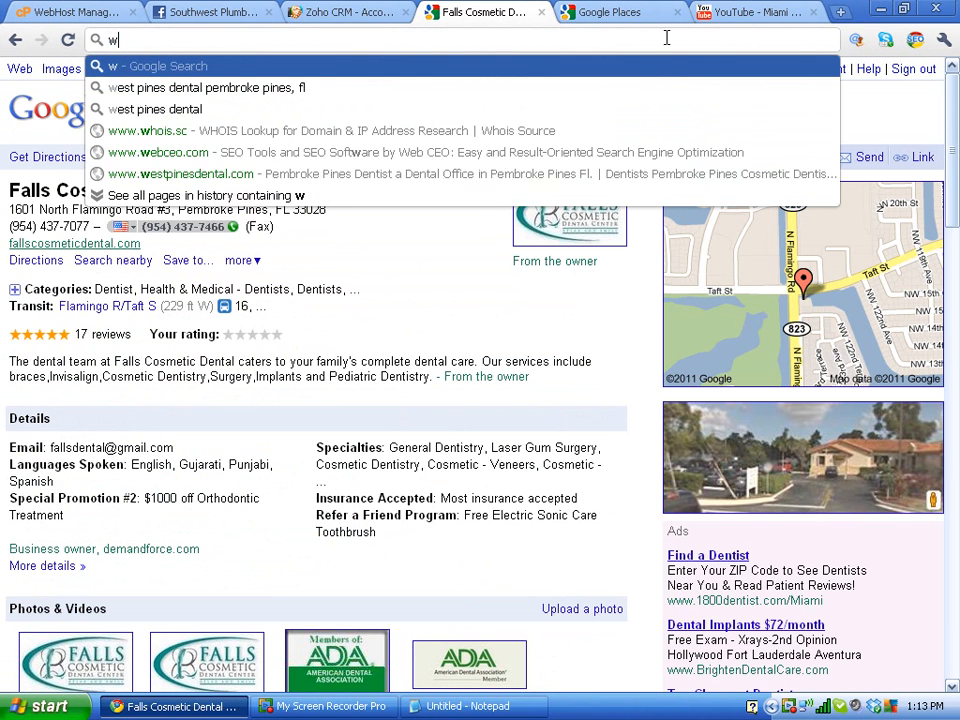
Step: Open the Miami Internet Marketing website from the address-bar suggestion, then bring My Screen Recorder Pro forward
{"action": "key", "text": "BackSpace"}
{"action": "type", "text": "josh"}
{"action": "key", "text": "Return"}
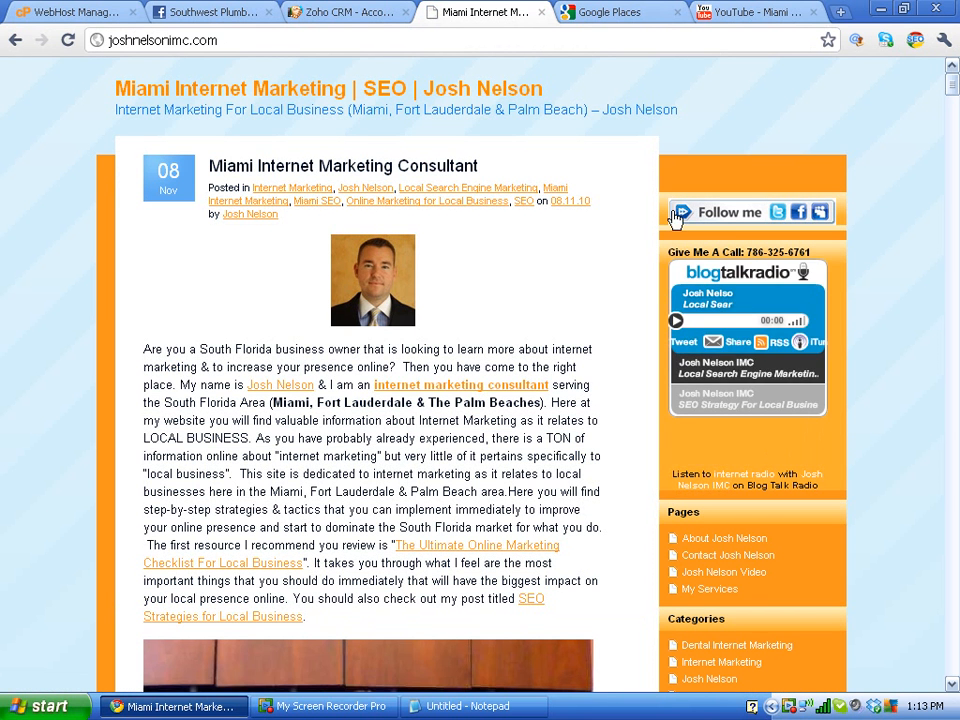
{"action": "mouse_move", "coordinate": [676, 218]}
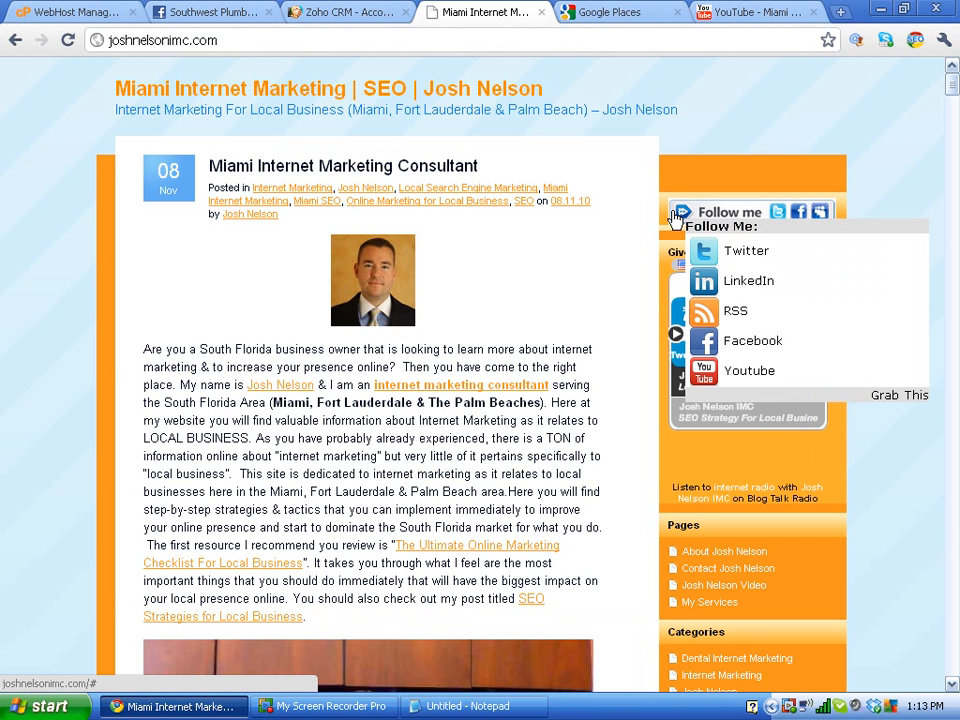
{"action": "left_click", "coordinate": [357, 714]}
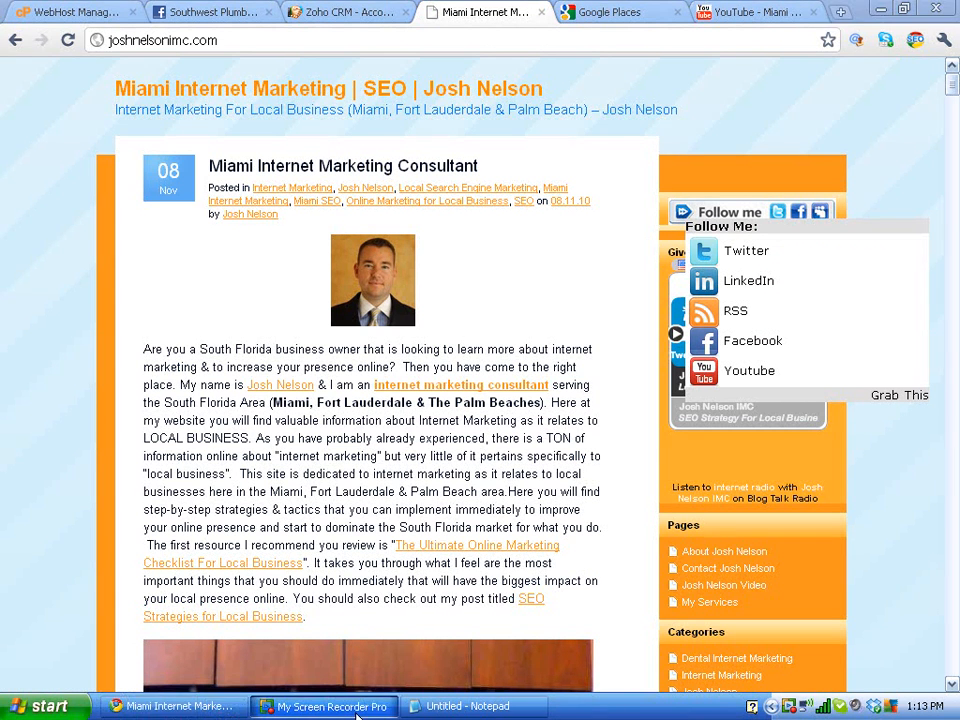